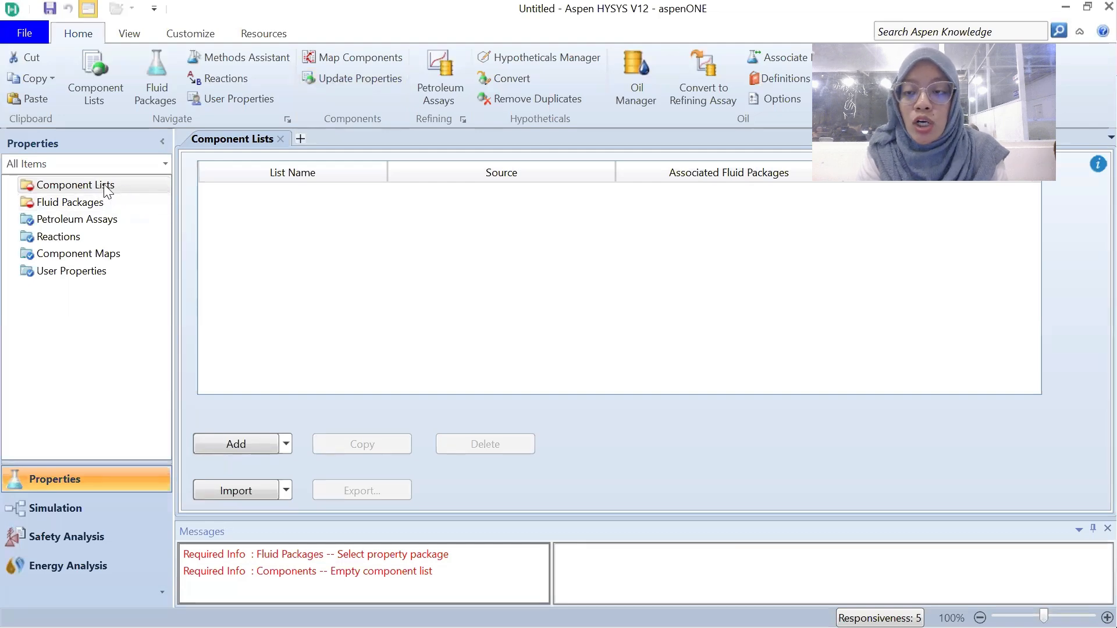
Create a component list from the HYSYS databanks and add CO and CO2 to it.
click(237, 443)
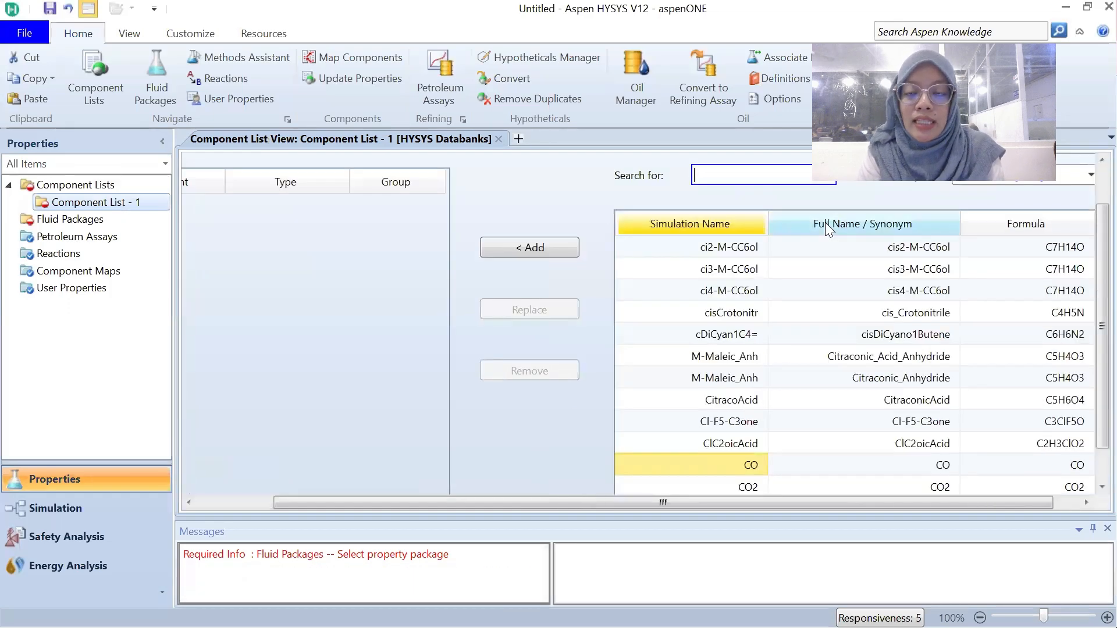
key(Return)
text(CO2)
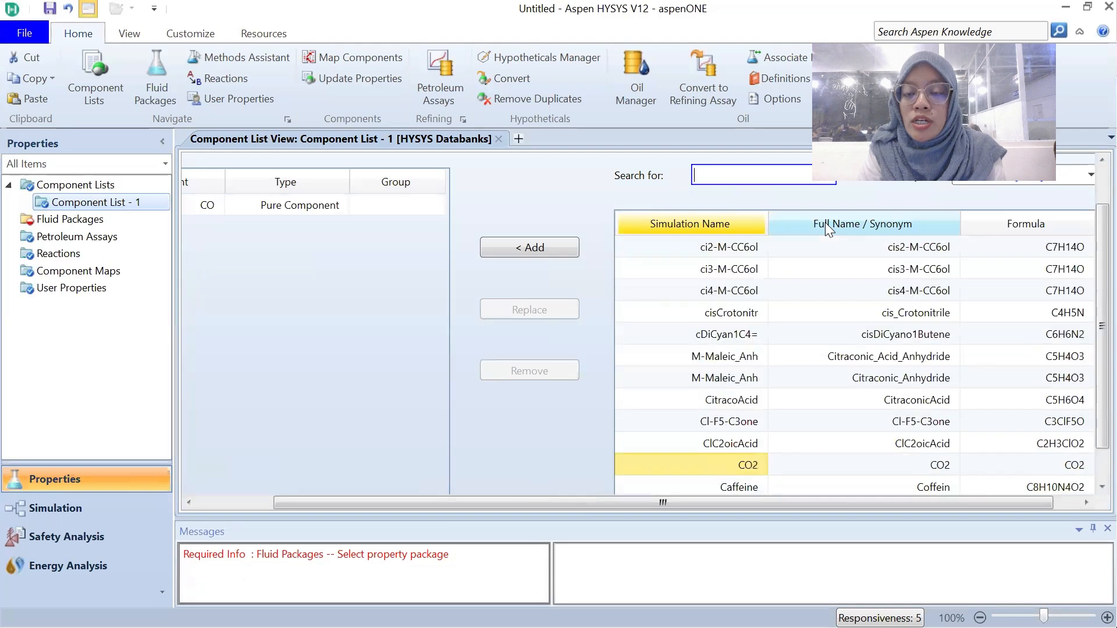
key(Return)
Add Hydrogen and H2O to Component List - 1.
key(ctrl+a)
key(BackSpace)
text(H)
key(Return)
text(2O)
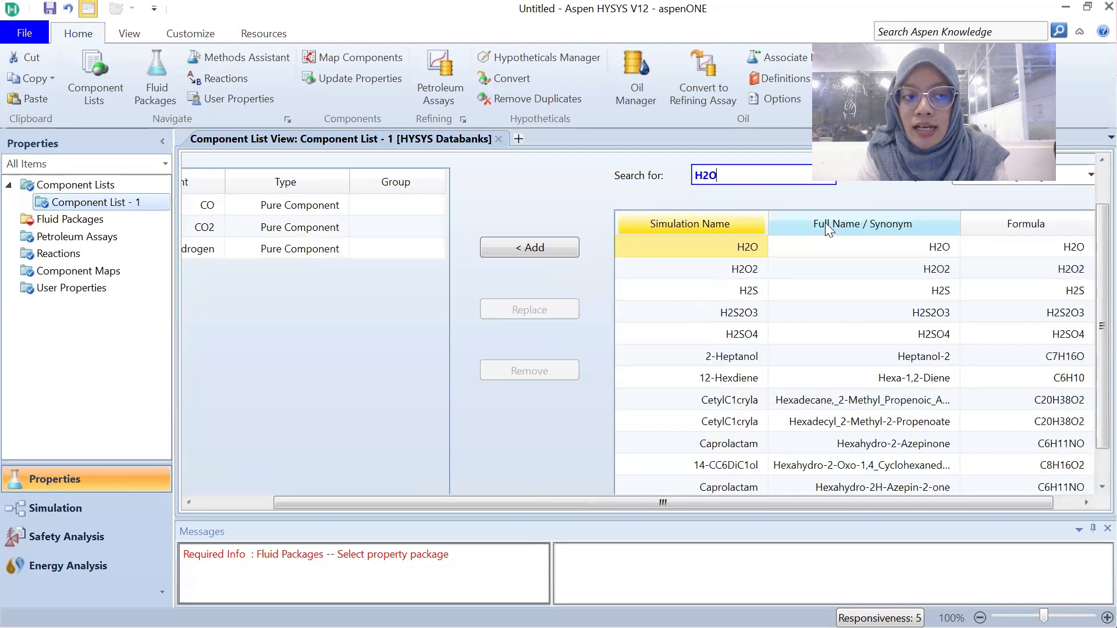
key(ctrl+a)
key(BackSpace)
key(Return)
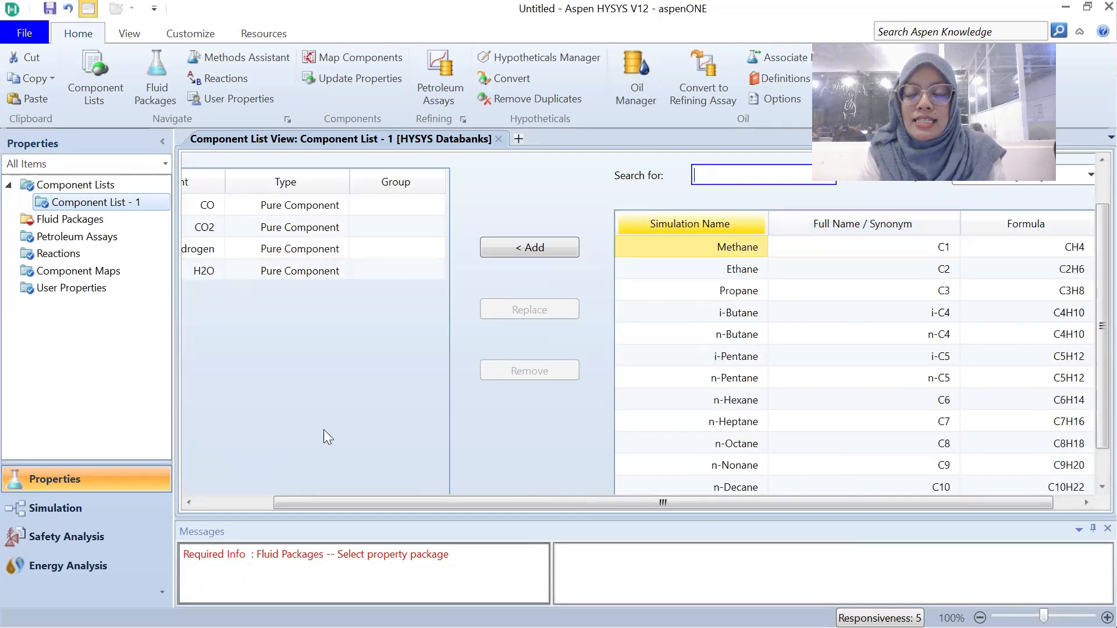
drag(320, 503, 244, 503)
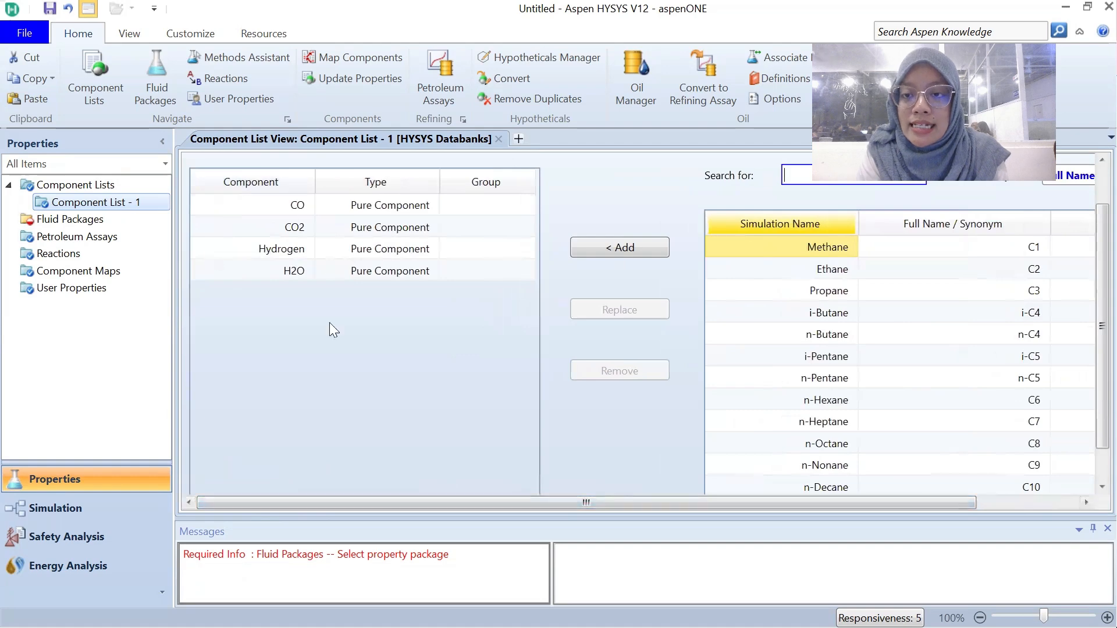
Create a fluid package for the component list using the Peng-Robinson property package.
click(102, 218)
click(264, 452)
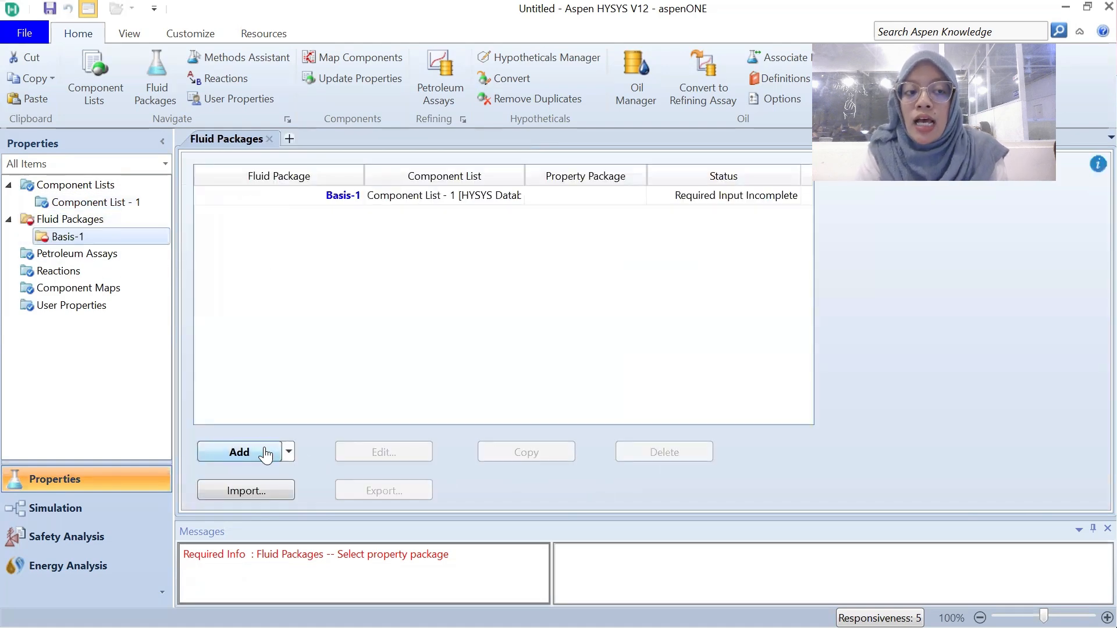
scroll(312, 376, down, 10)
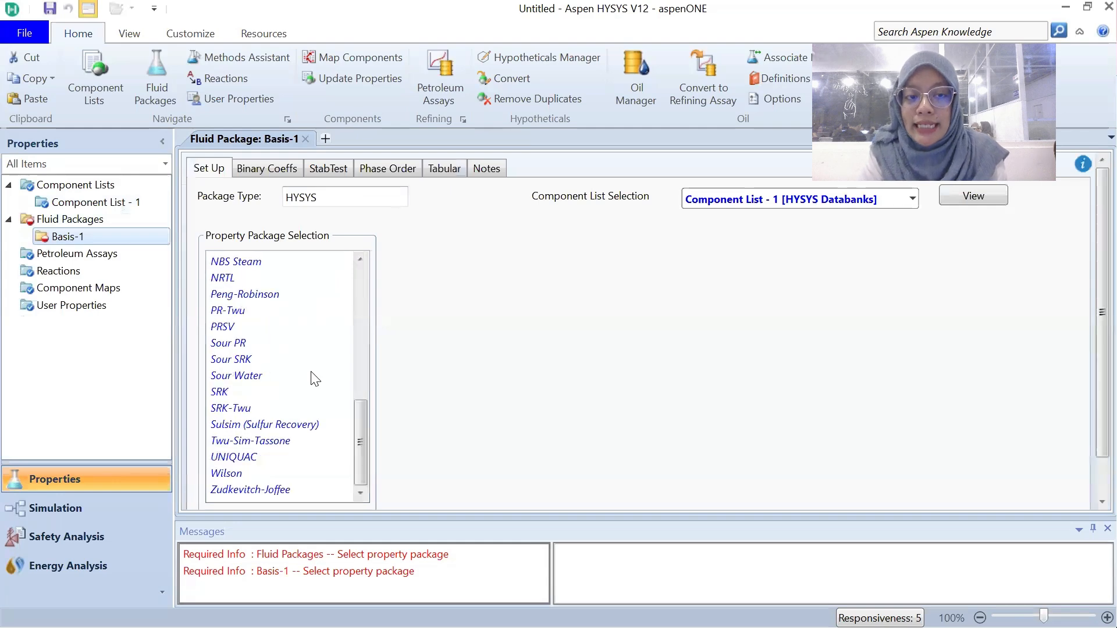
click(268, 296)
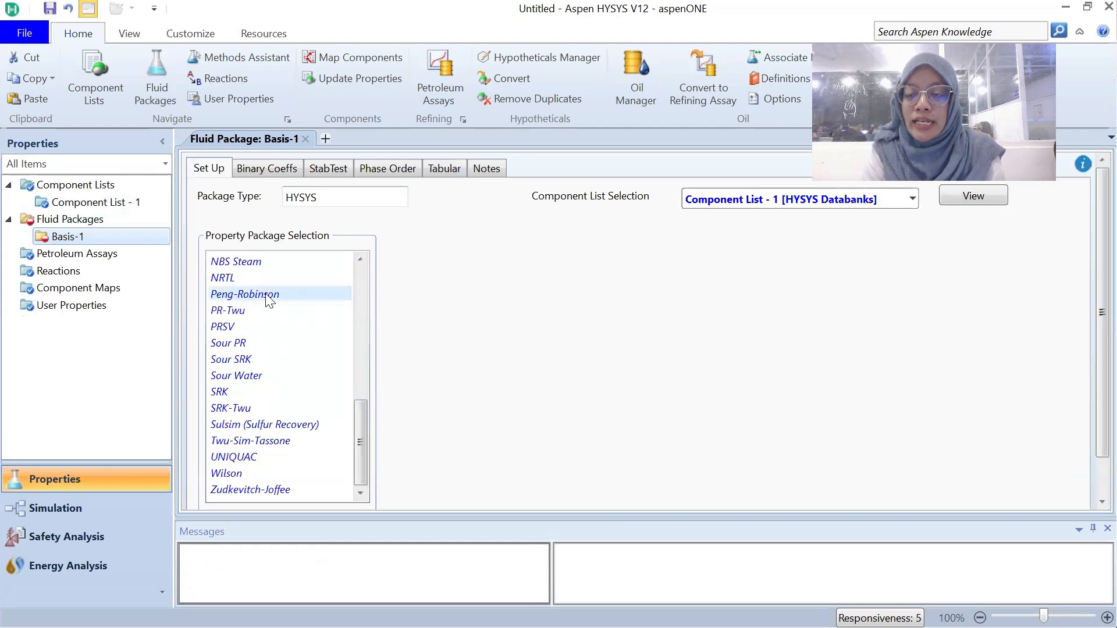
Enter the simulation environment and place a Gibbs reactor on the empty flowsheet.
click(111, 514)
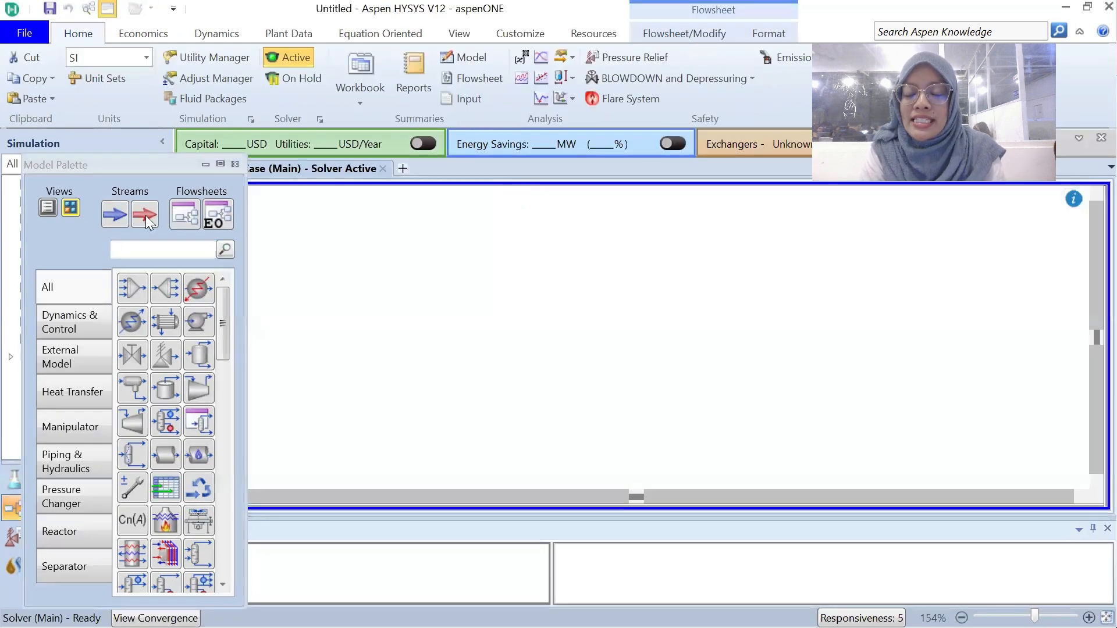
click(65, 527)
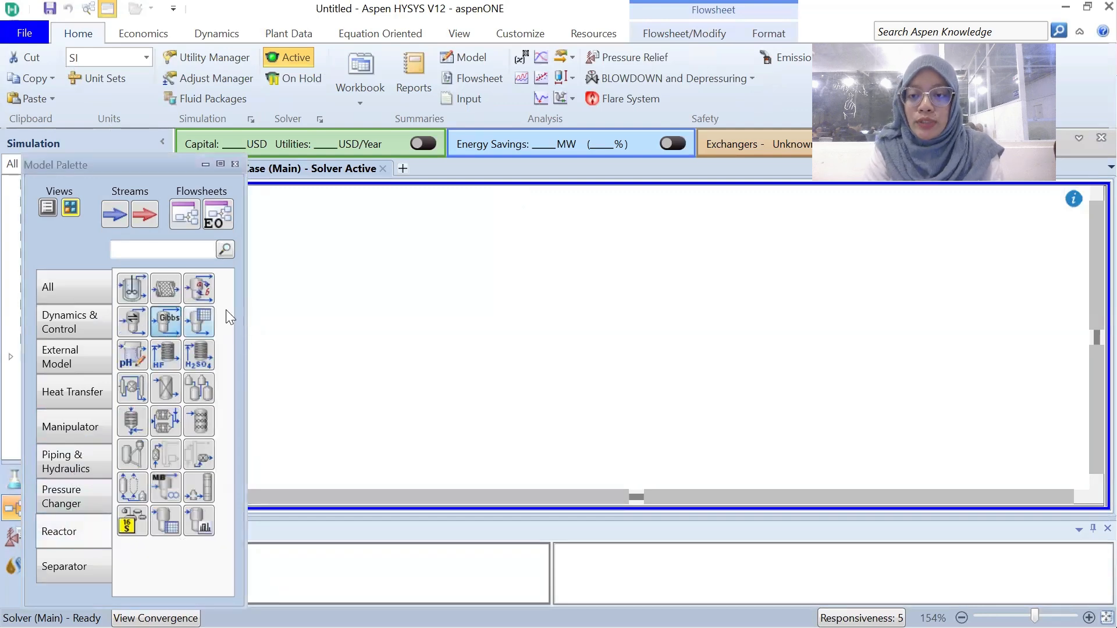
click(337, 395)
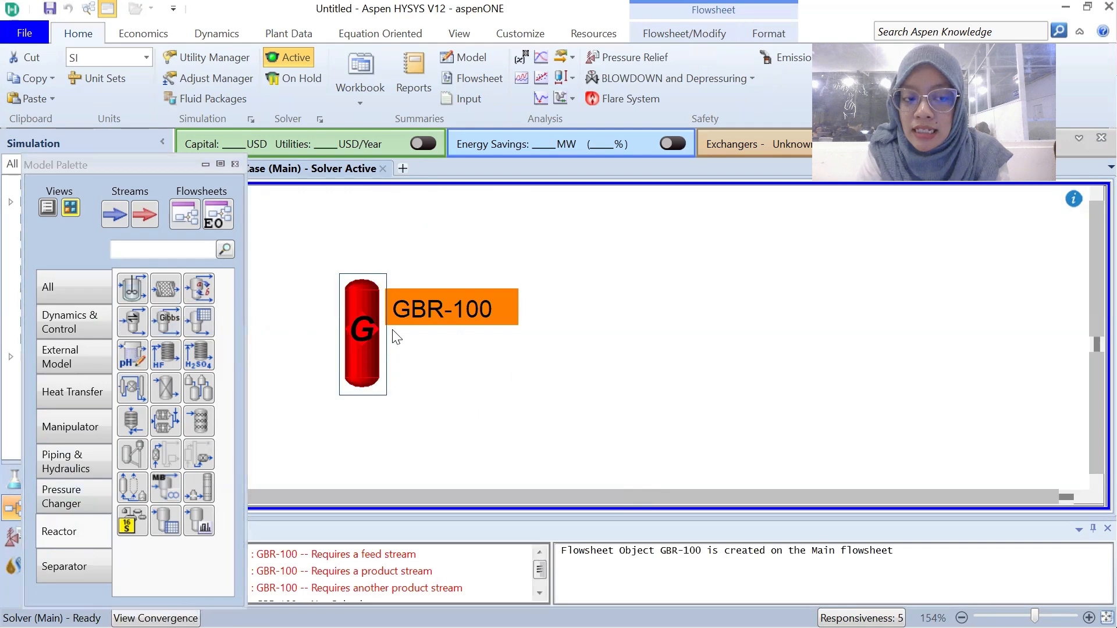
Place material streams at the reactor's upper left, upper right and lower right, and an energy stream at its lower left.
click(107, 211)
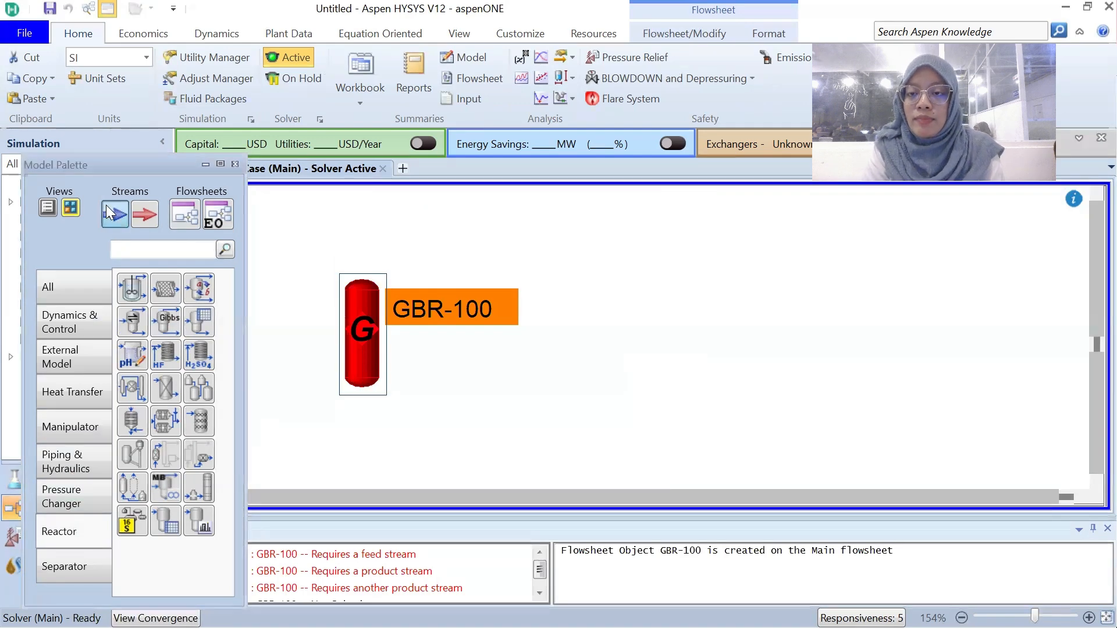
click(261, 236)
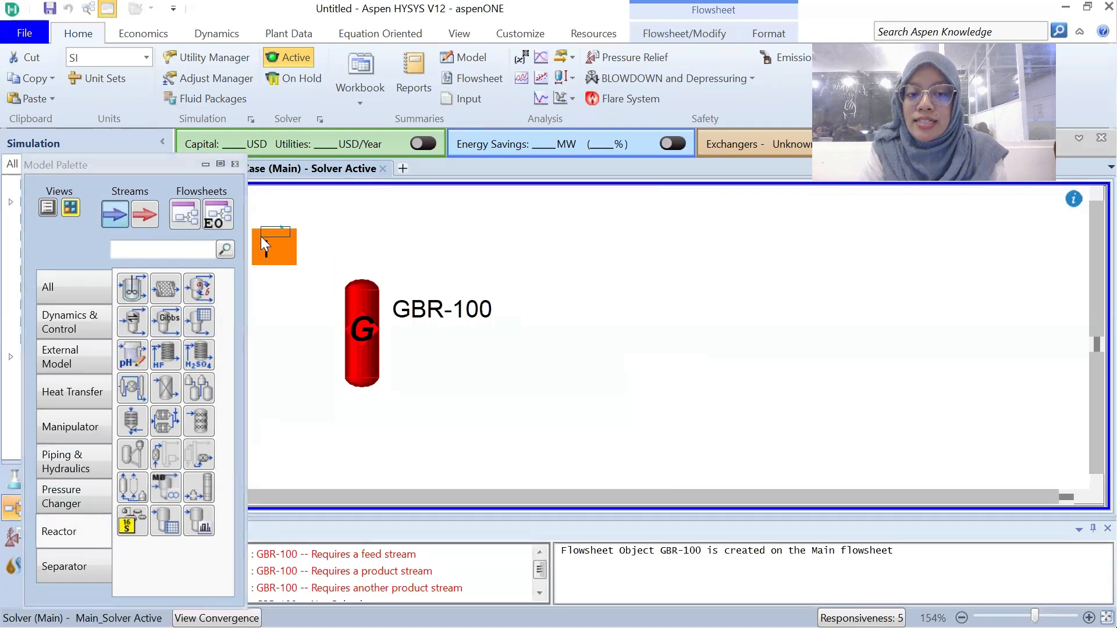
click(115, 214)
click(445, 256)
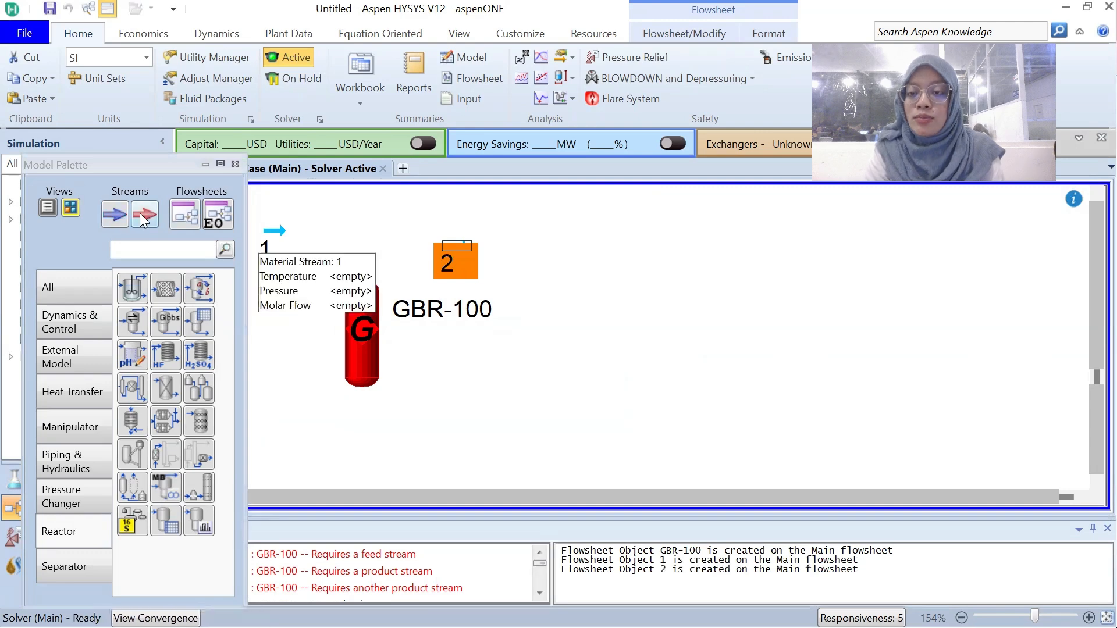
click(122, 216)
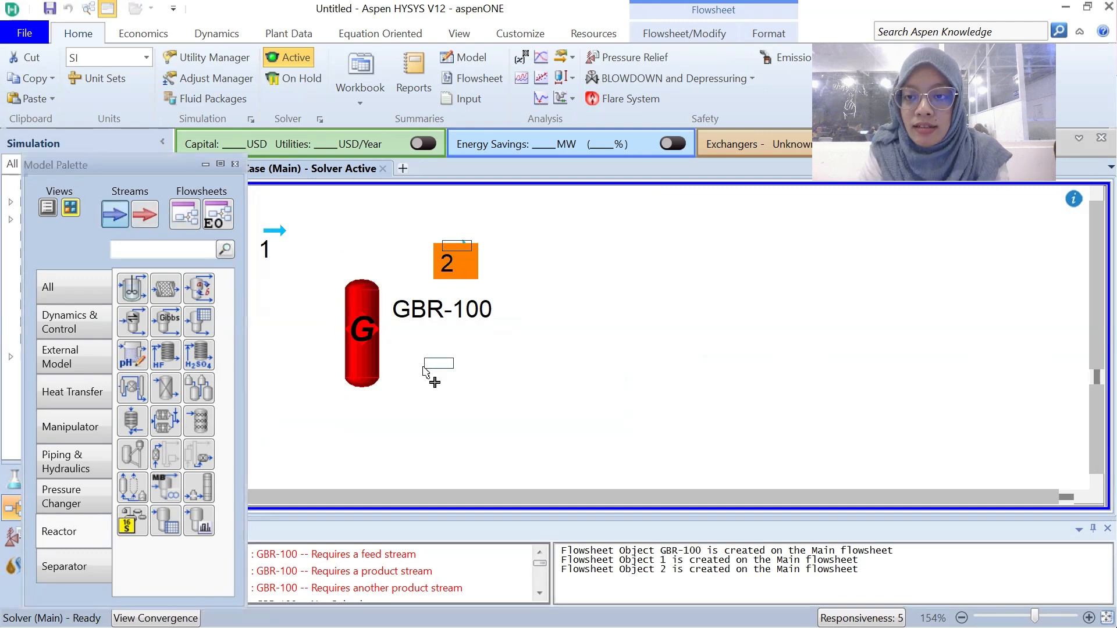
click(454, 432)
click(150, 220)
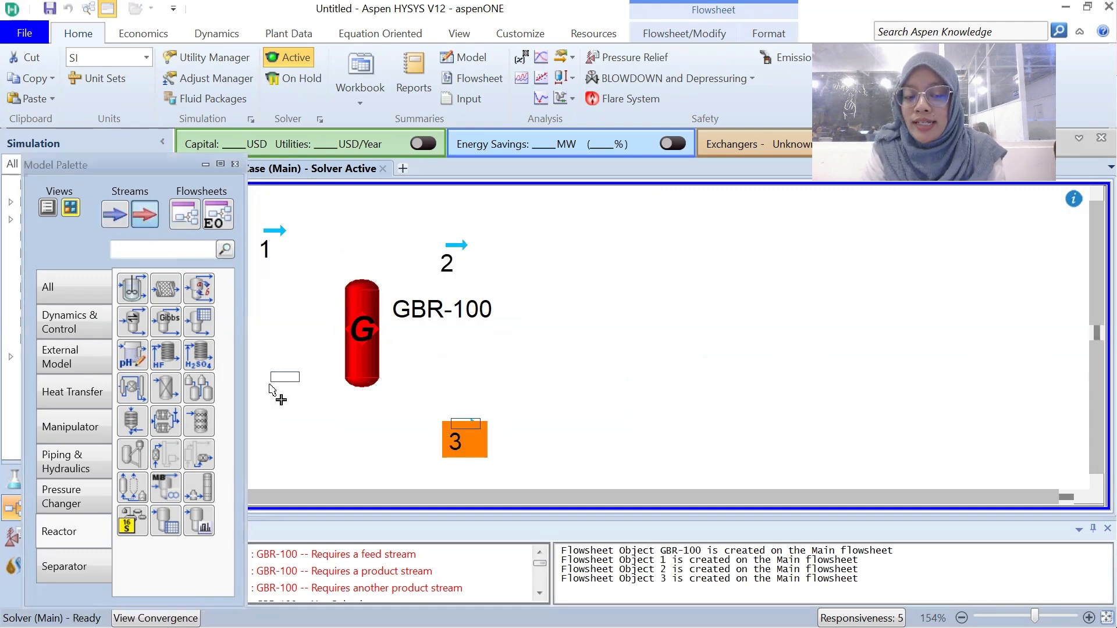
click(265, 419)
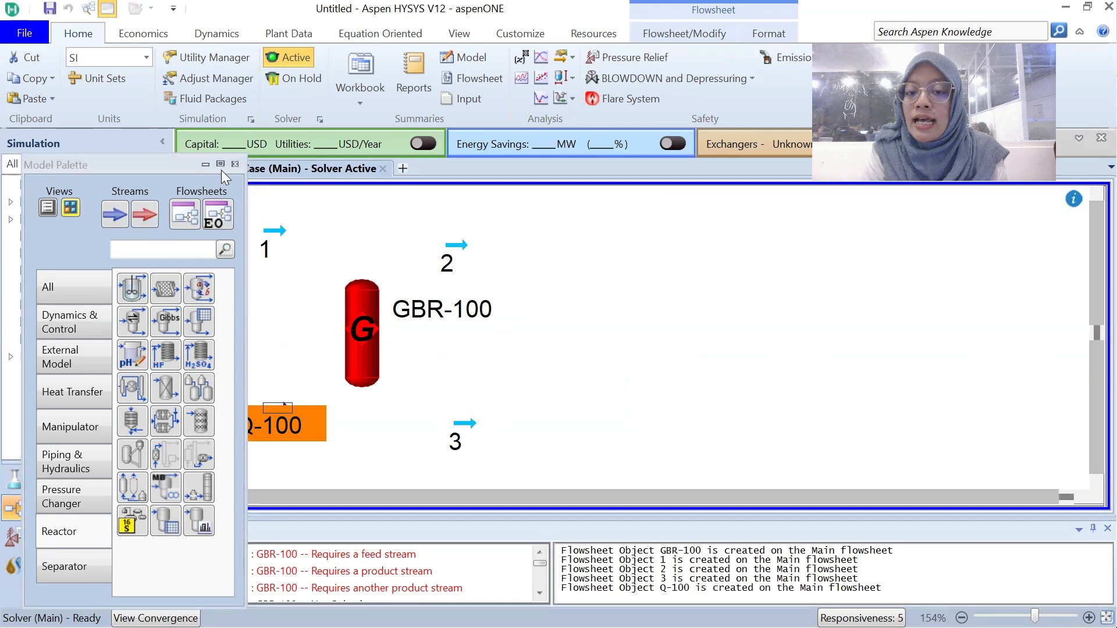
Close the model palette and connect material stream 1 to the Gibbs reactor's inlet.
click(235, 164)
click(280, 236)
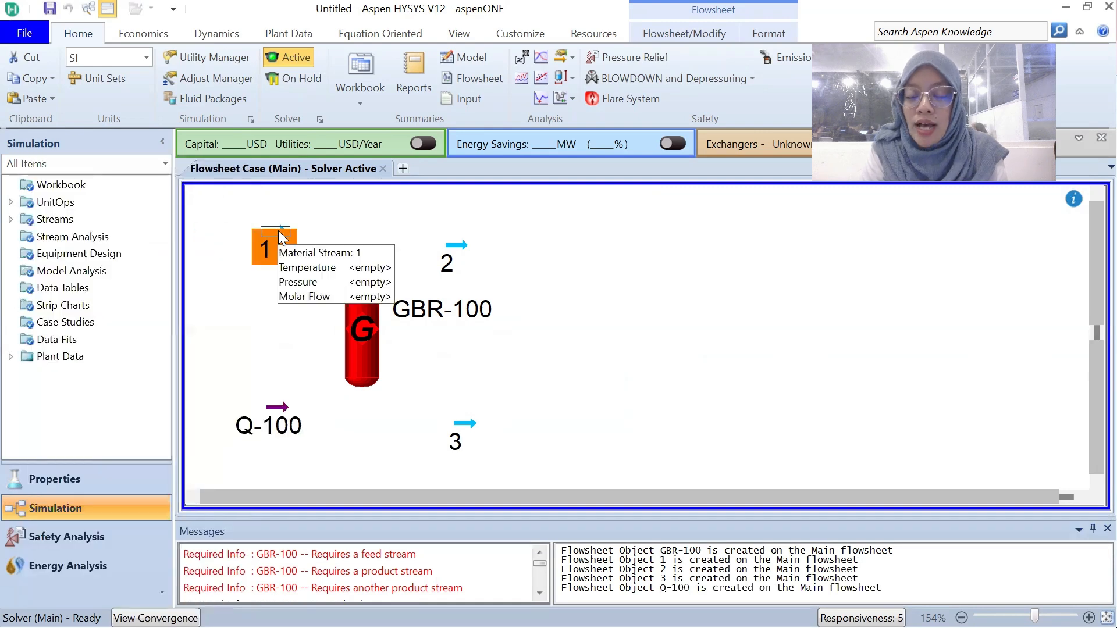
drag(287, 233, 348, 294)
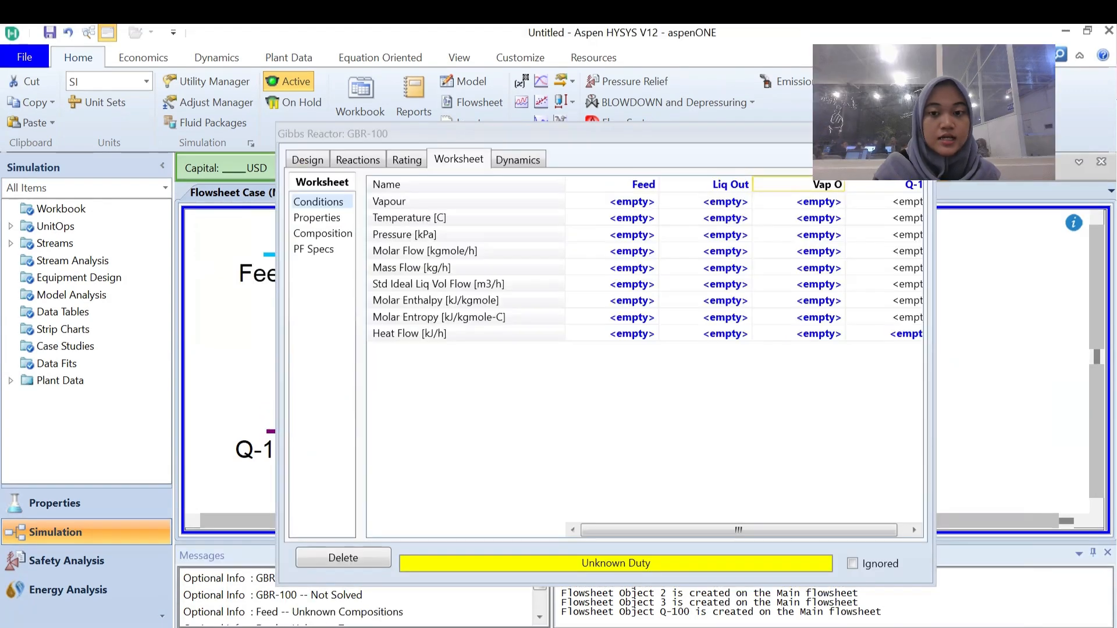
Name the reactor's vapour product stream Vap Out 2 and its energy stream E, and close the reactor's properties.
text(ut 2)
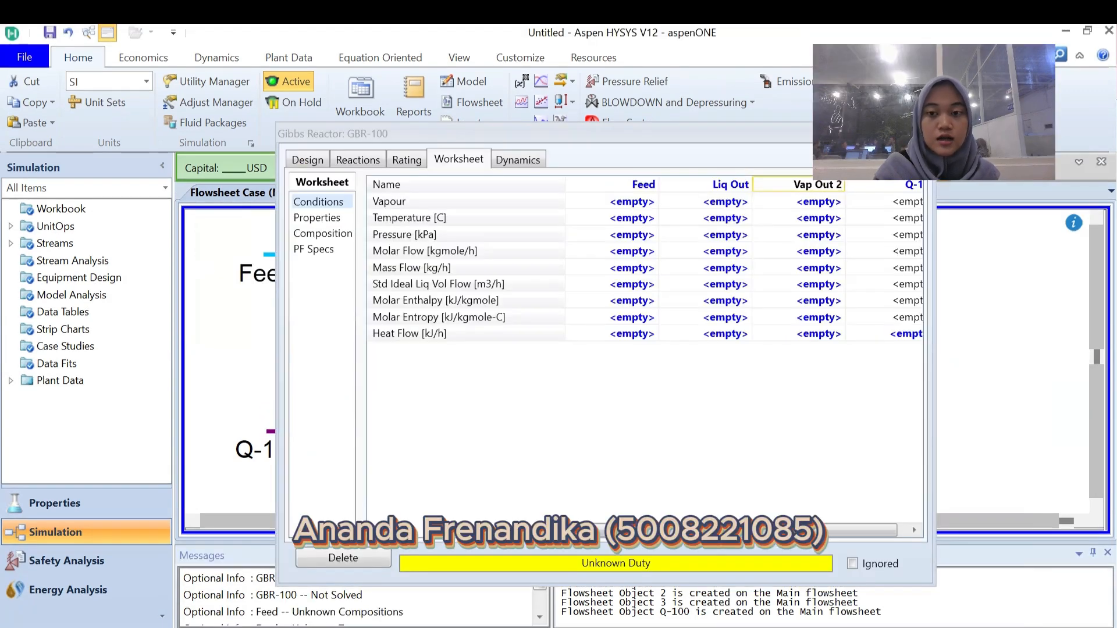
key(Return)
click(901, 187)
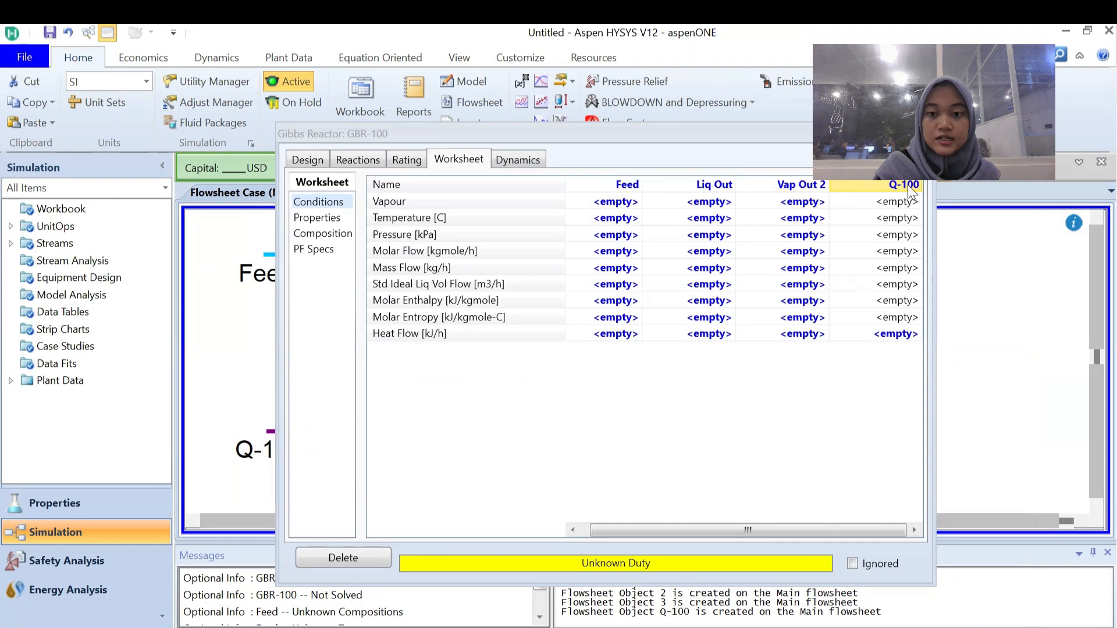
text(E)
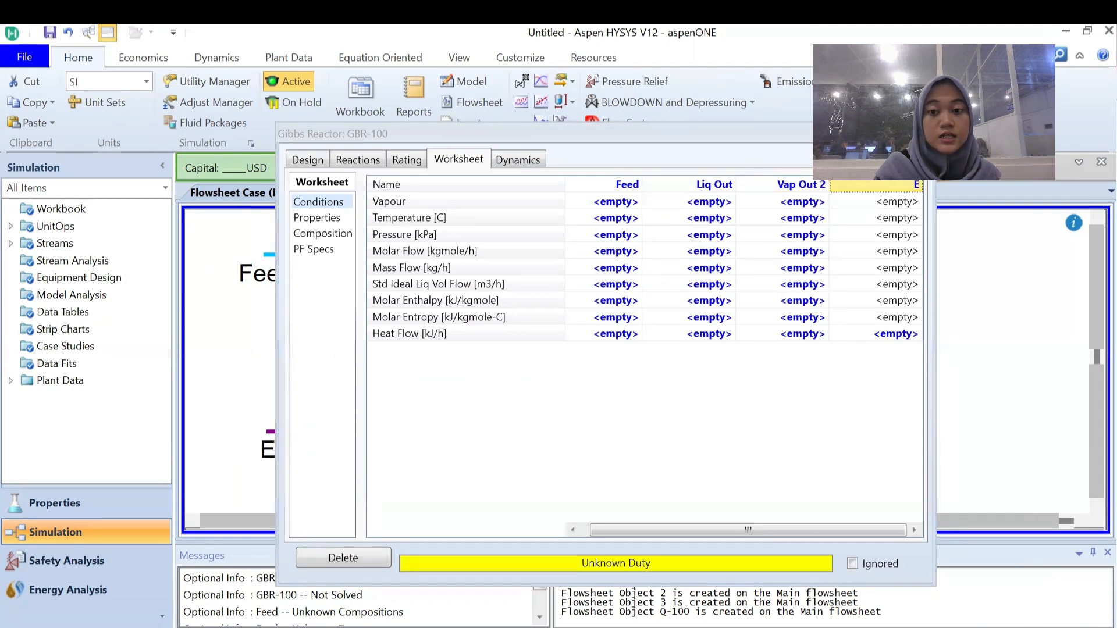
click(923, 134)
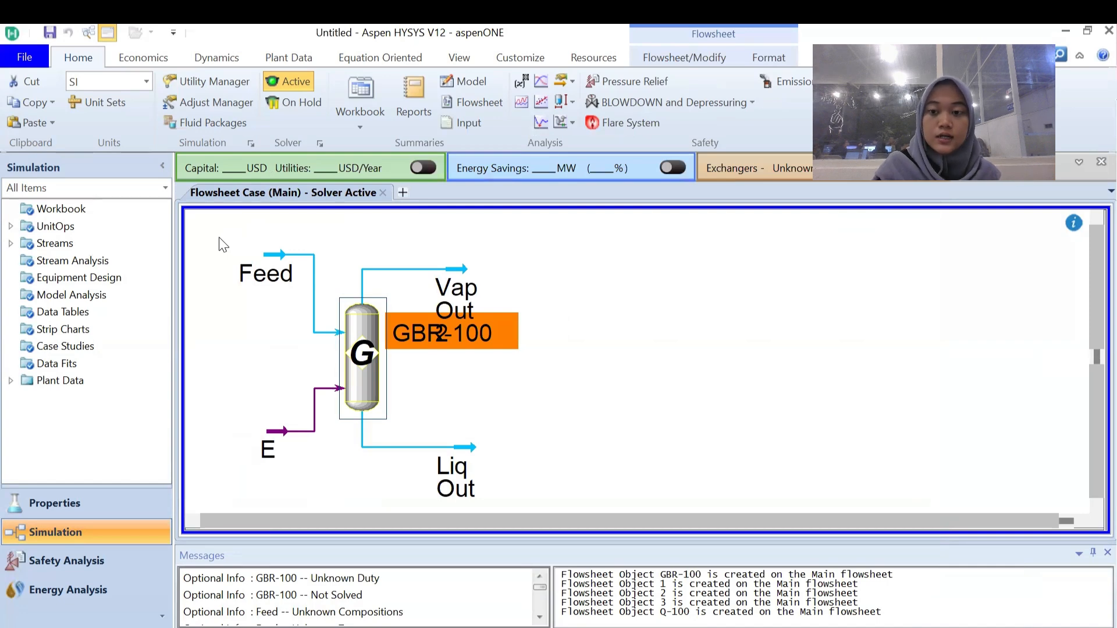
Duplicate the Gibbs reactor with all its streams and move the copy farther to the right of the original.
drag(223, 244, 538, 508)
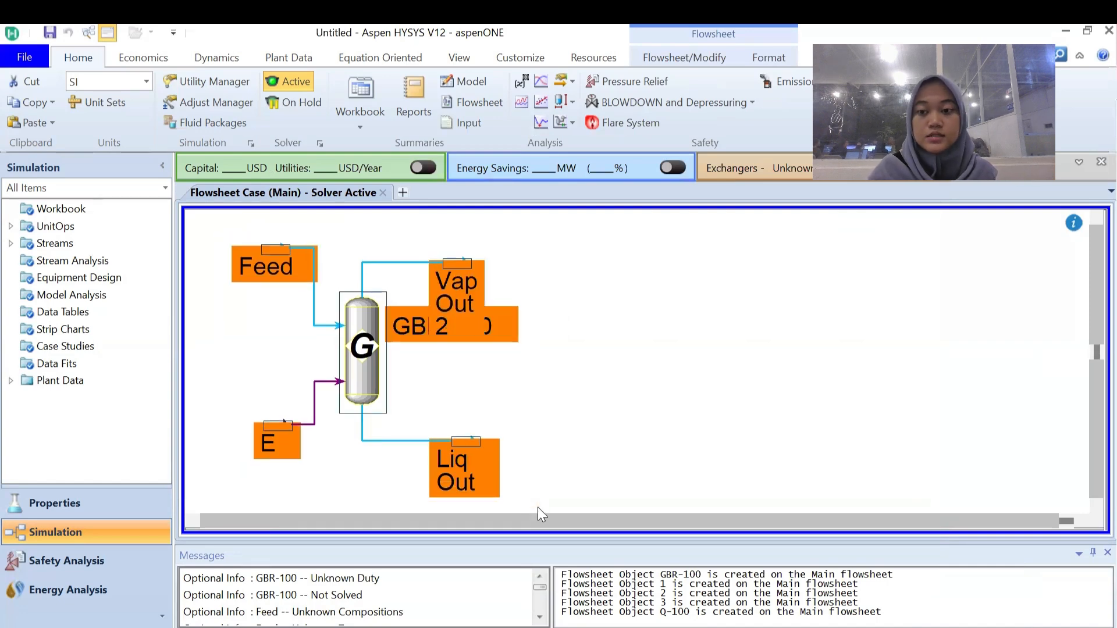
key(ctrl+c)
key(ctrl+v)
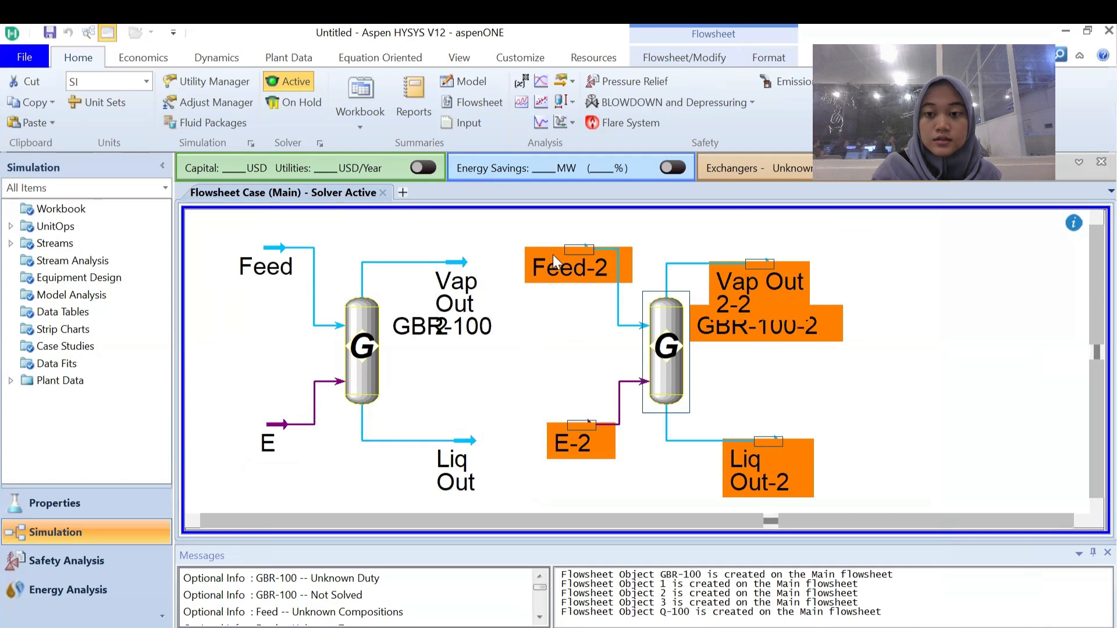
drag(574, 267, 702, 281)
click(580, 278)
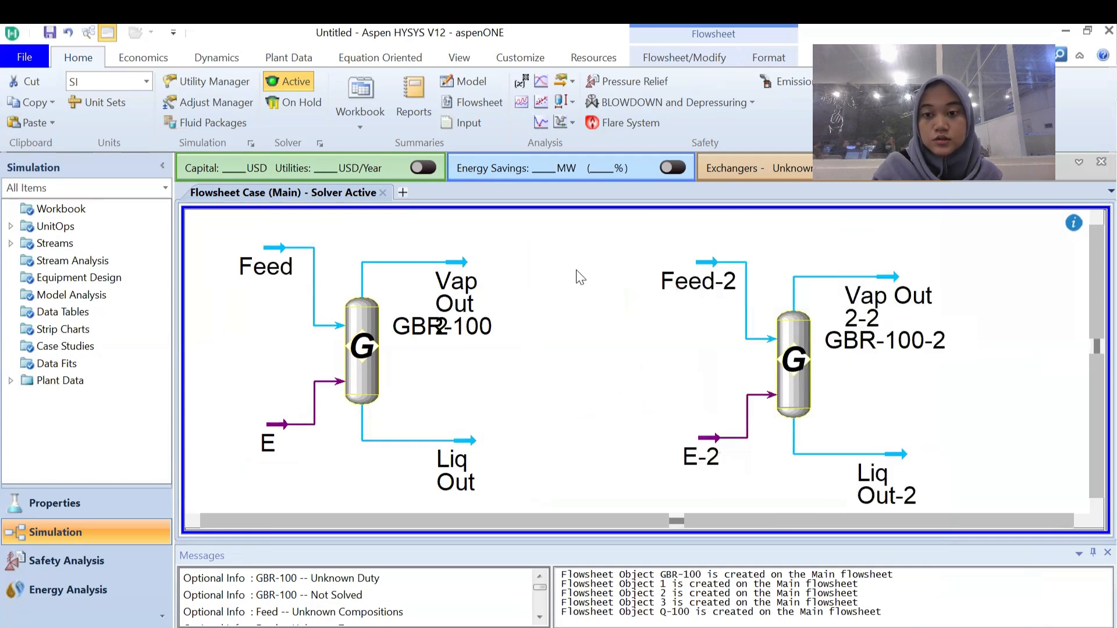
Open the worksheet of the original reactor GBR-100 and set the Feed temperature to 256 C.
click(362, 359)
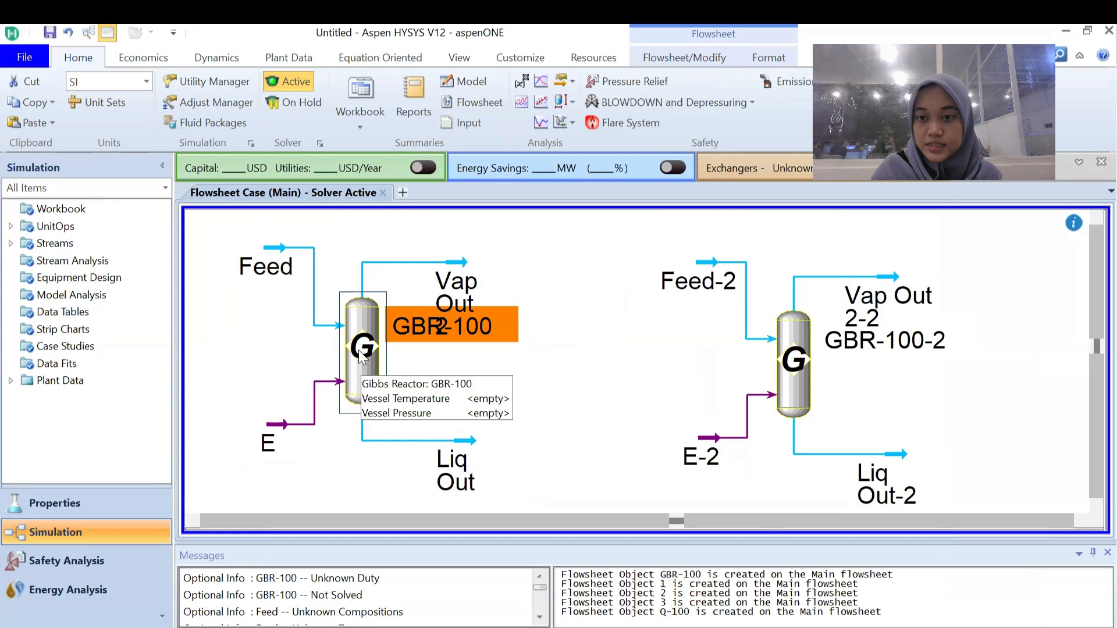
double_click(361, 355)
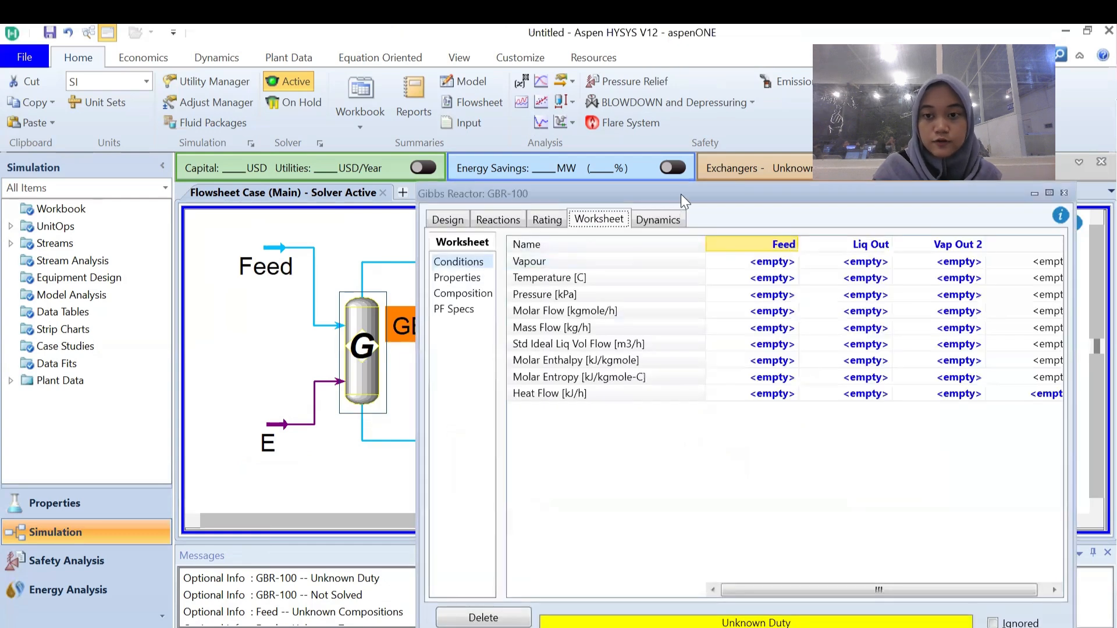
drag(677, 193, 553, 137)
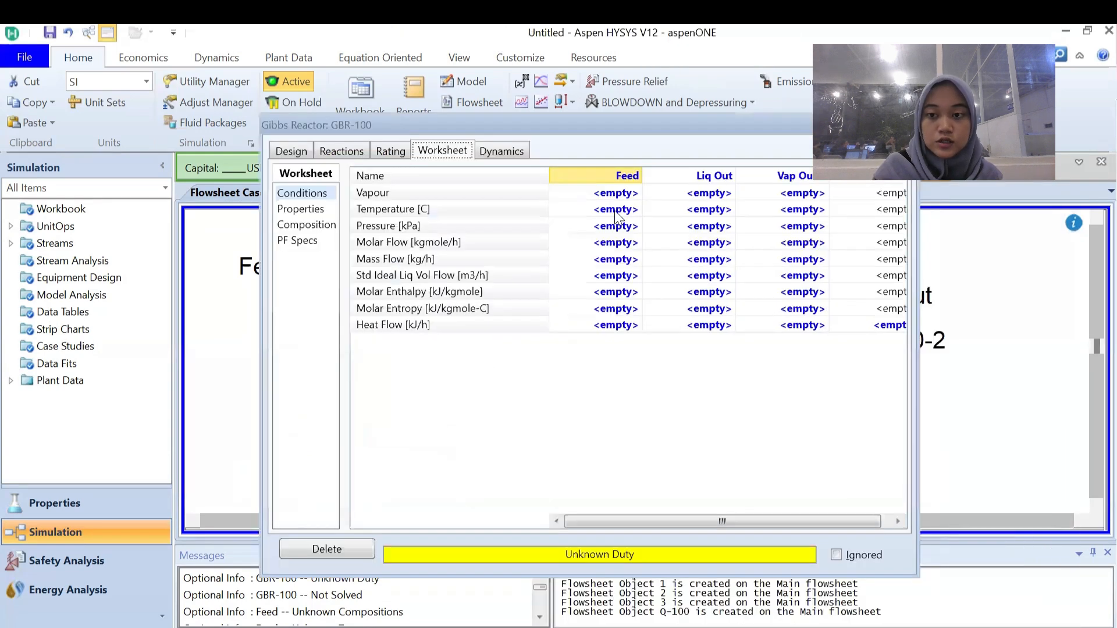
click(628, 210)
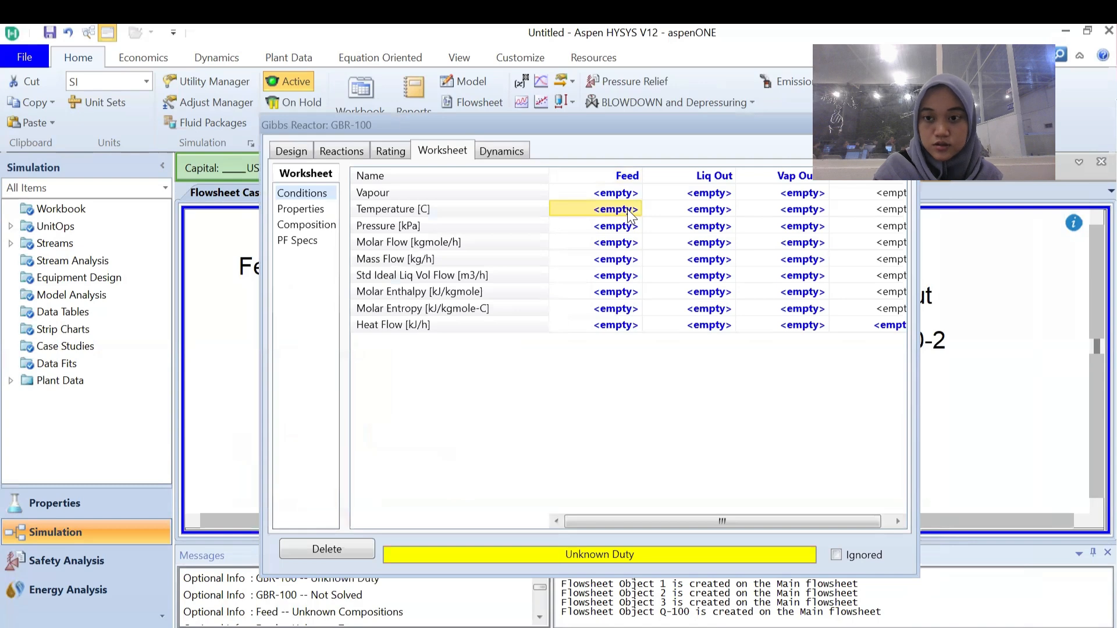
text(256)
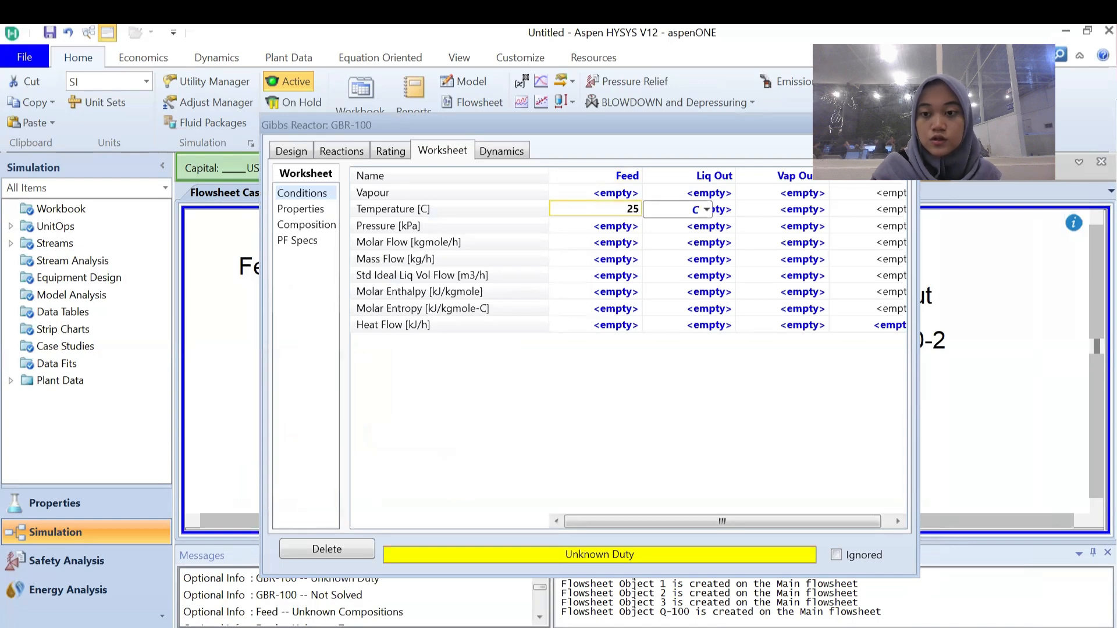
key(Return)
Set the Feed stream's pressure to 3050 kPa and its molar flow to 600 kgmole/h.
click(626, 227)
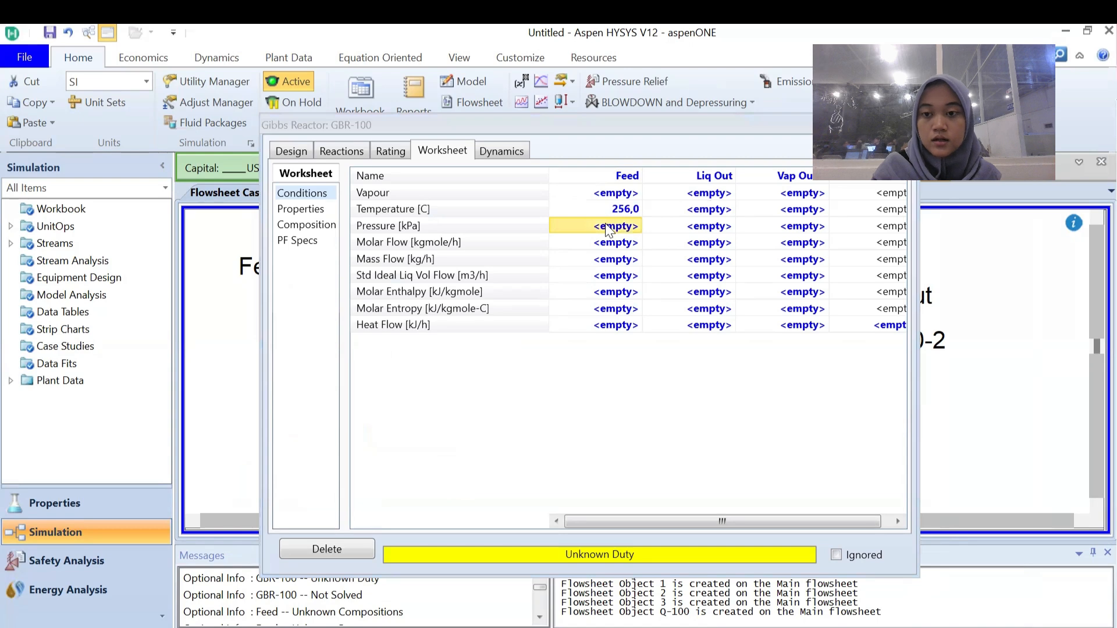
text(3050)
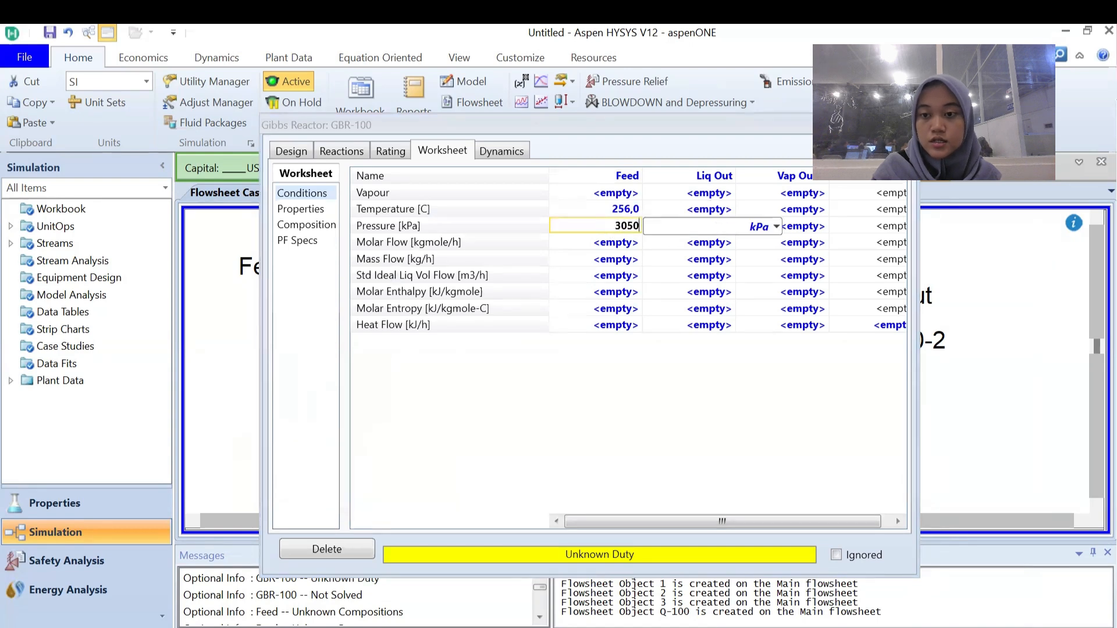
key(Return)
click(615, 242)
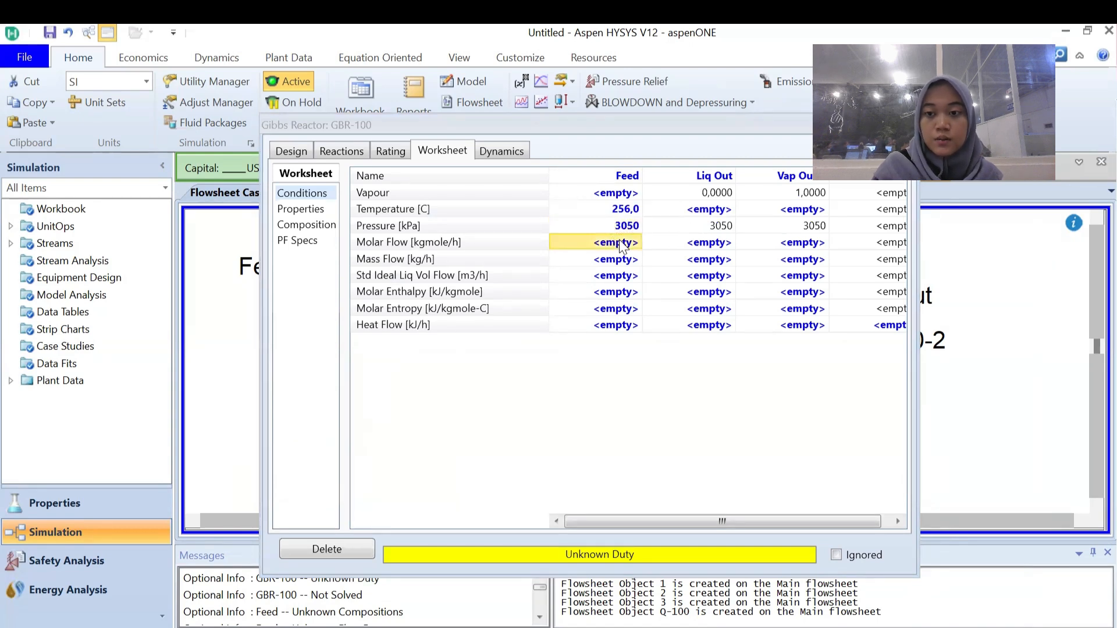
text(600)
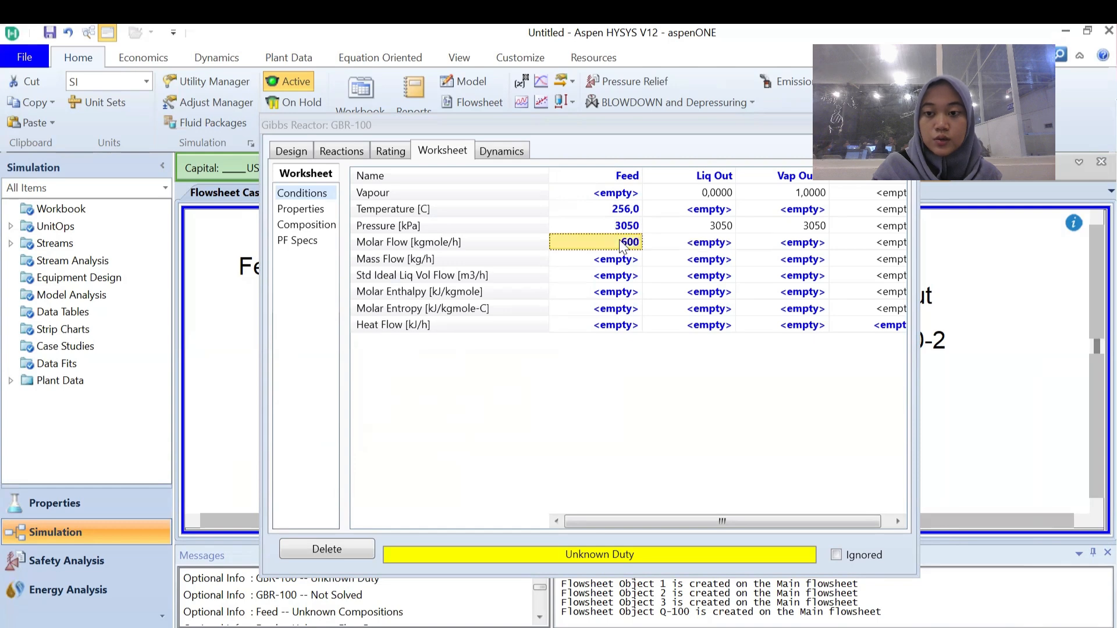
Set the temperature of the Liq Out stream to 256 C in the reactor's worksheet.
key(Return)
click(710, 211)
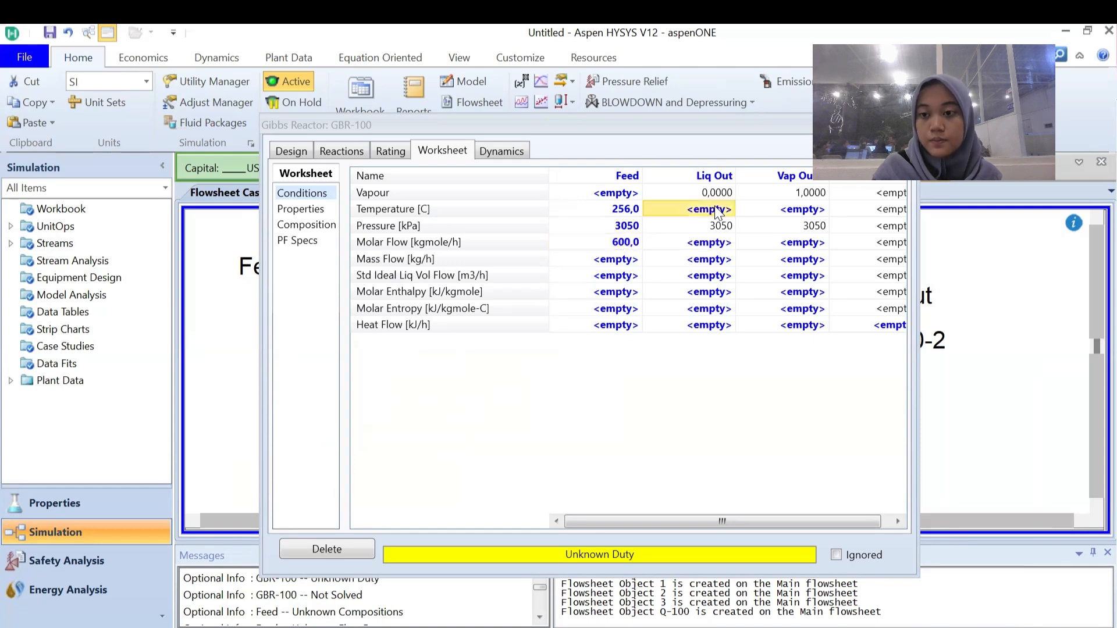
text(256)
key(Return)
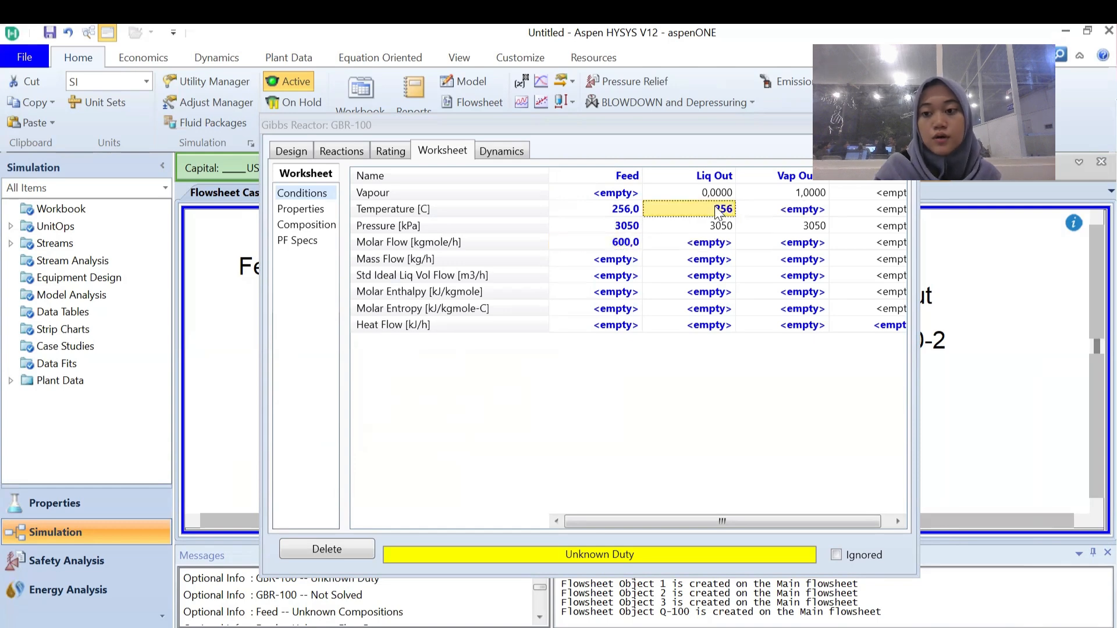
click(775, 208)
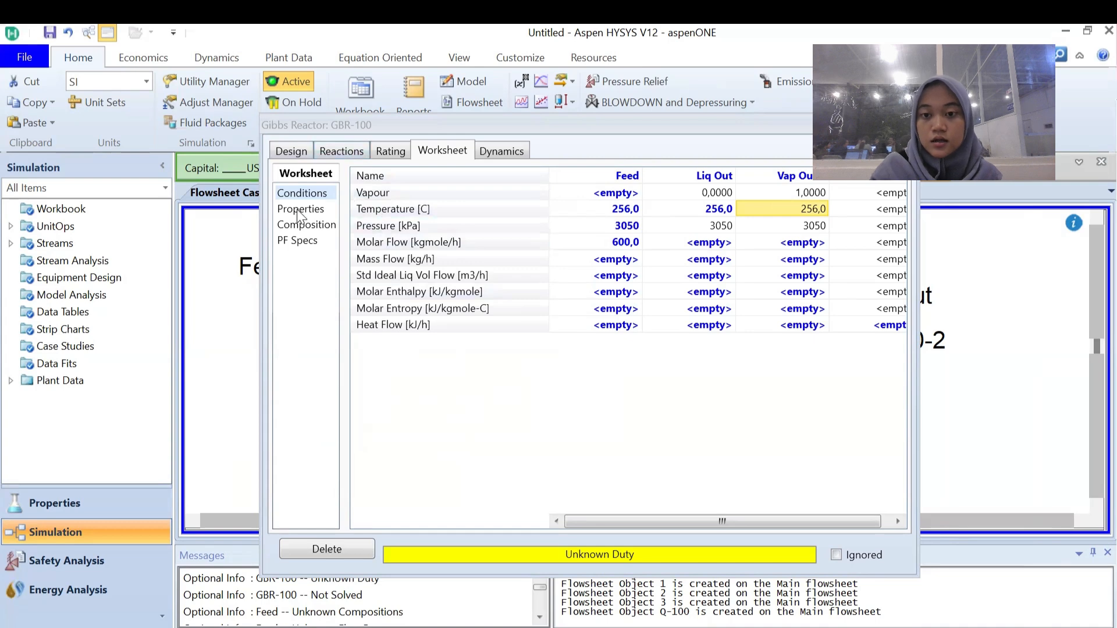
In the Feed stream's composition, enter mole fractions of 0.3672 for CO and 0.3672 for CO2.
click(309, 225)
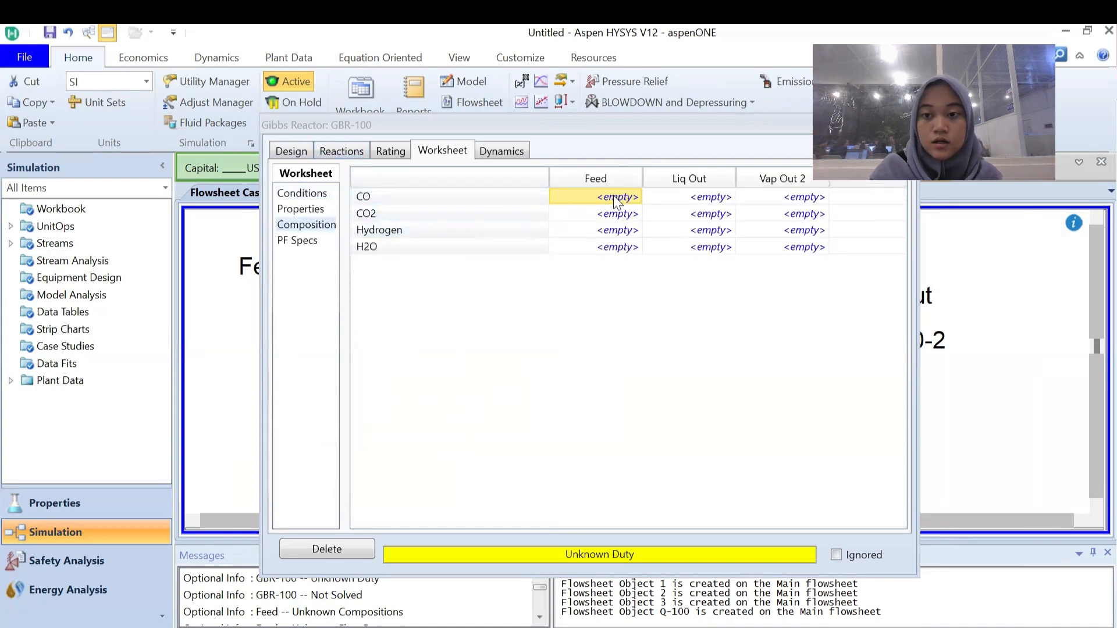
text(0)
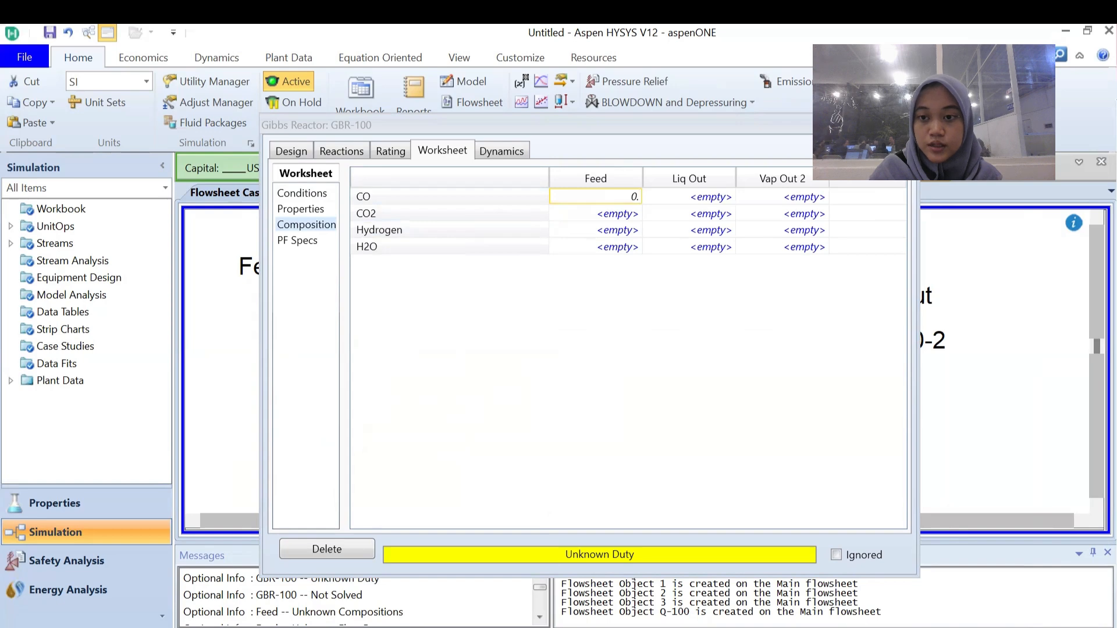
text(.3672)
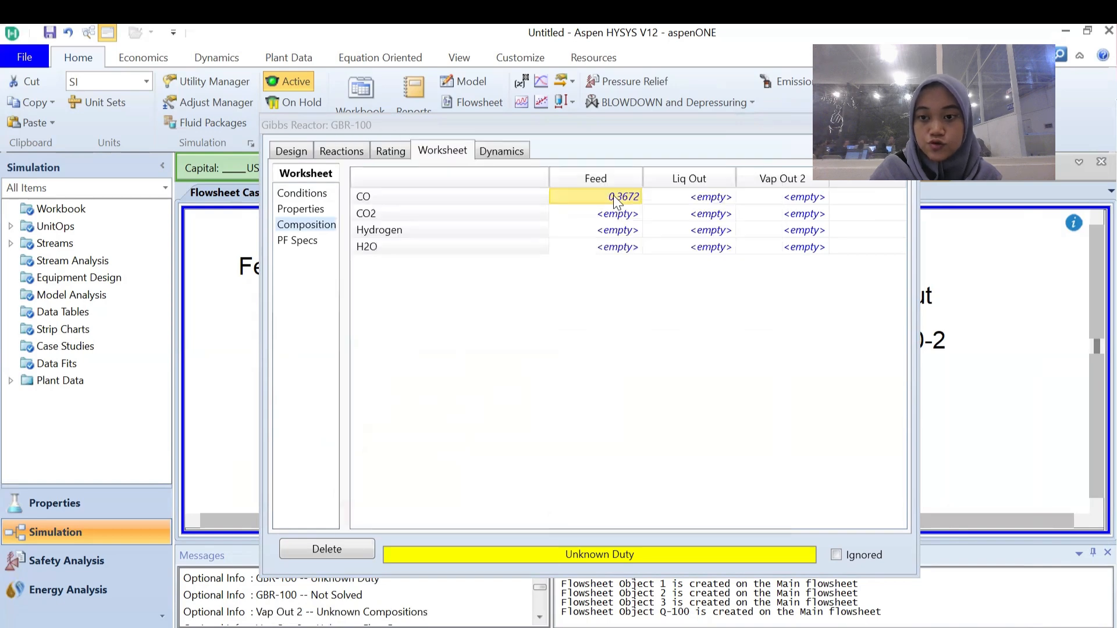
key(Return)
click(544, 207)
text(0.)
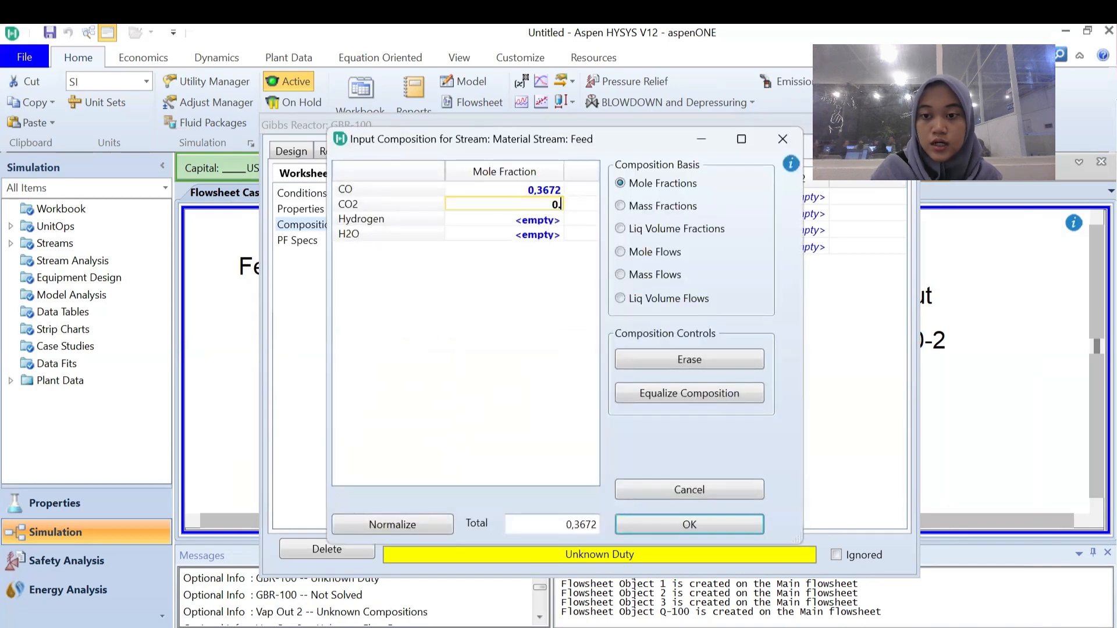
text(3672)
Enter Feed mole fractions of 0.1328 for hydrogen and 0.1328 for H2O, and accept the composition.
click(553, 220)
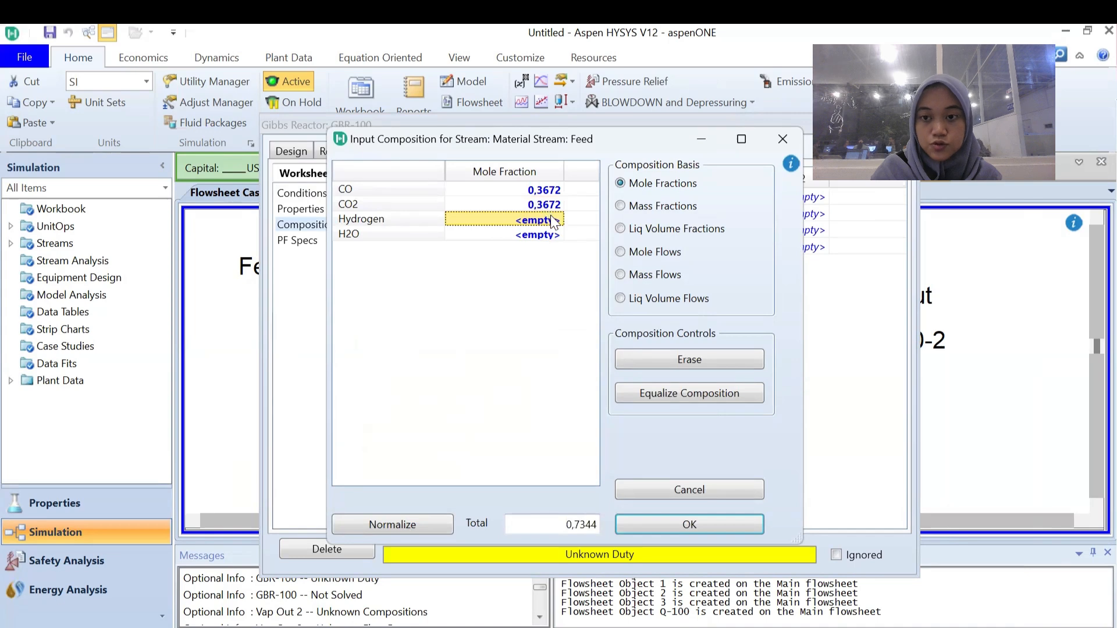
text(0.1)
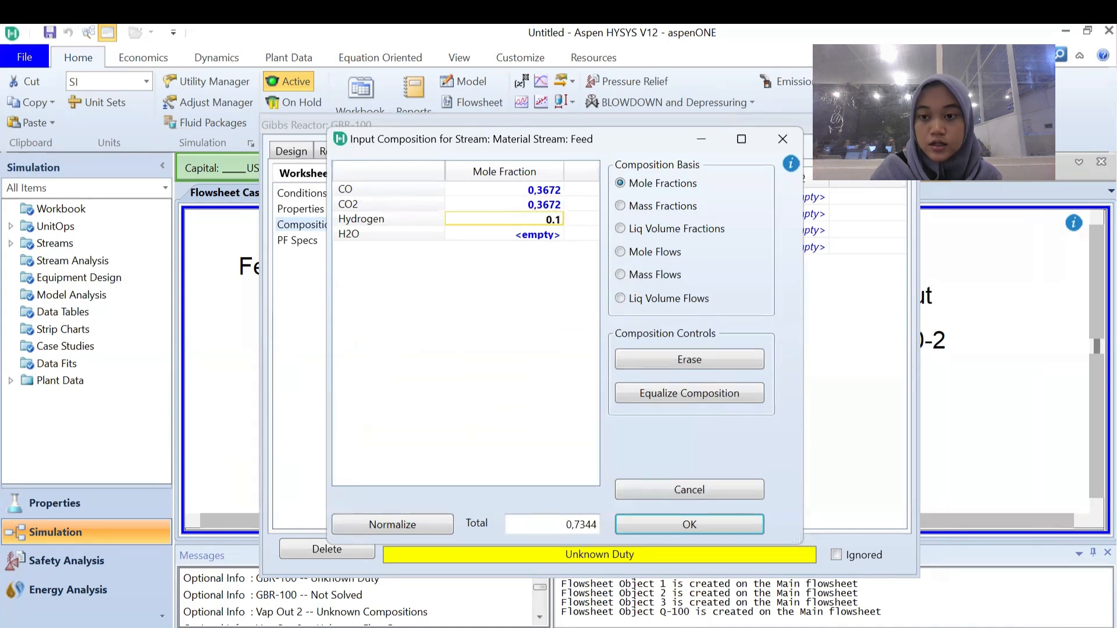
text(328)
key(Return)
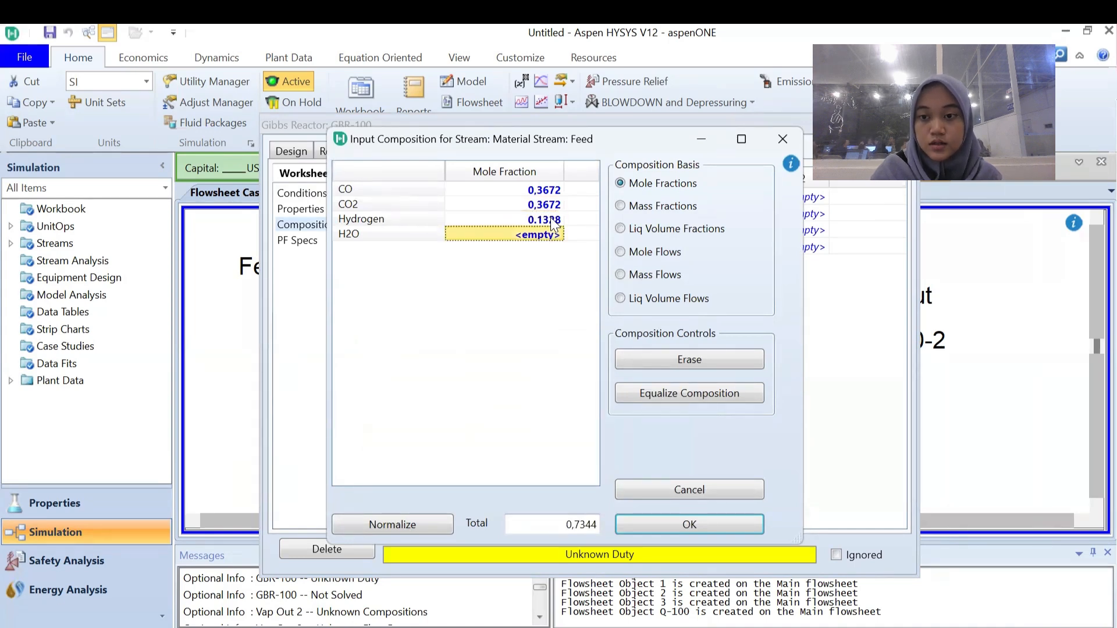
text(0.13)
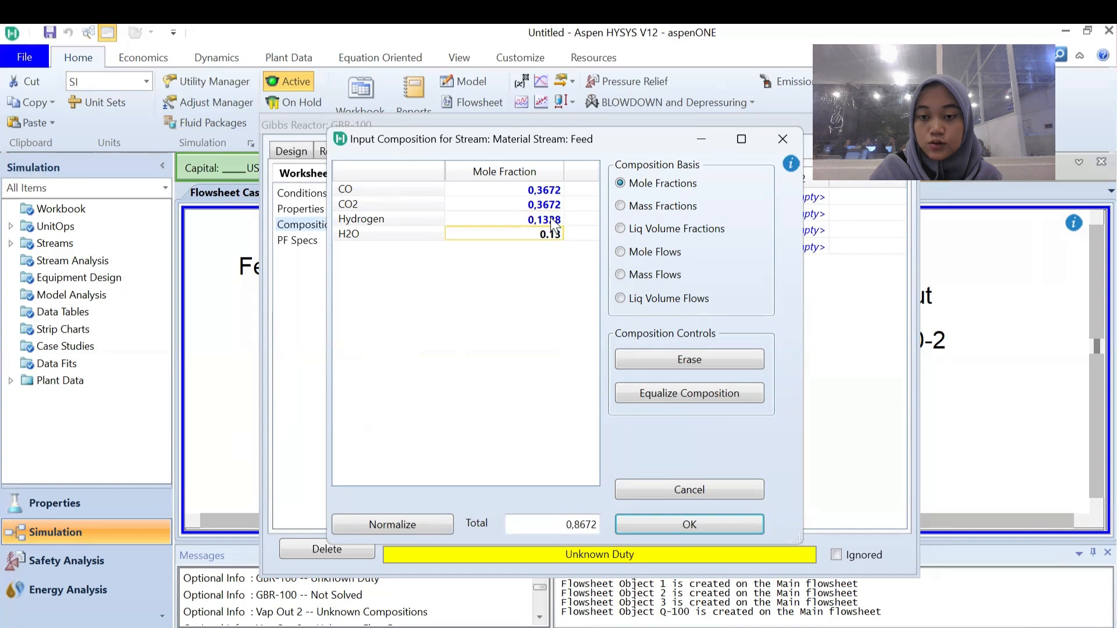
text(28)
key(Return)
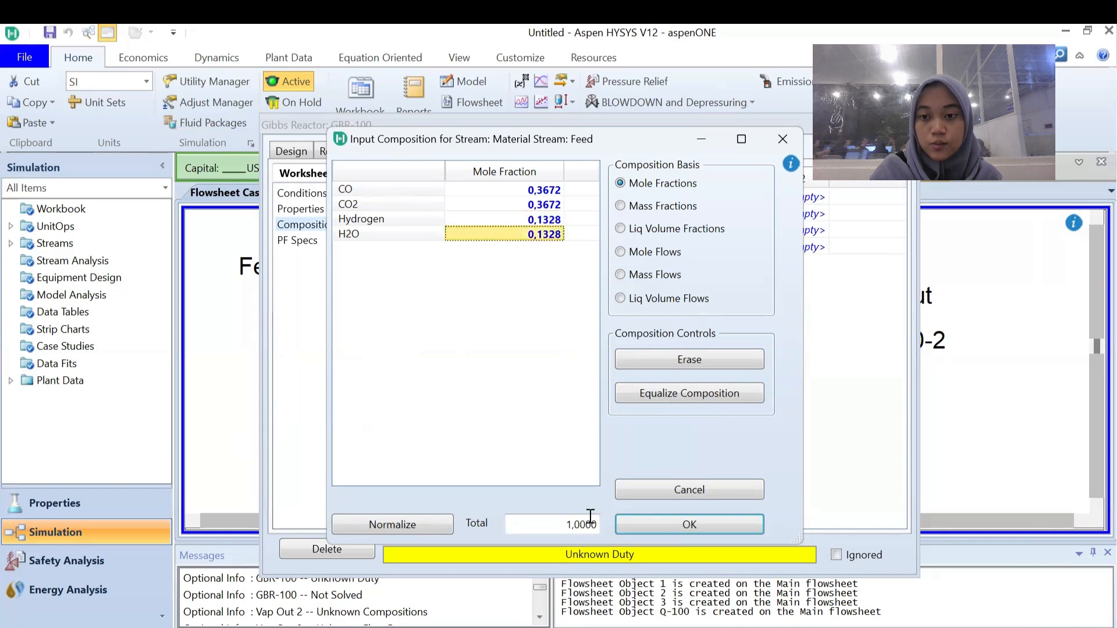
click(646, 524)
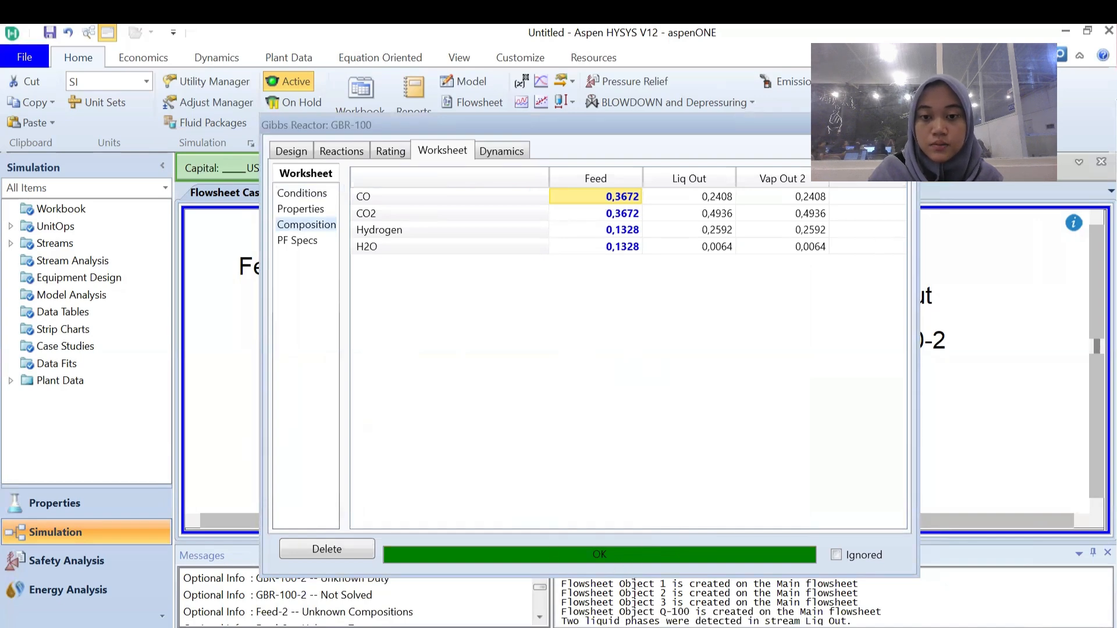
Close the reactor's properties and add a new case study.
click(906, 125)
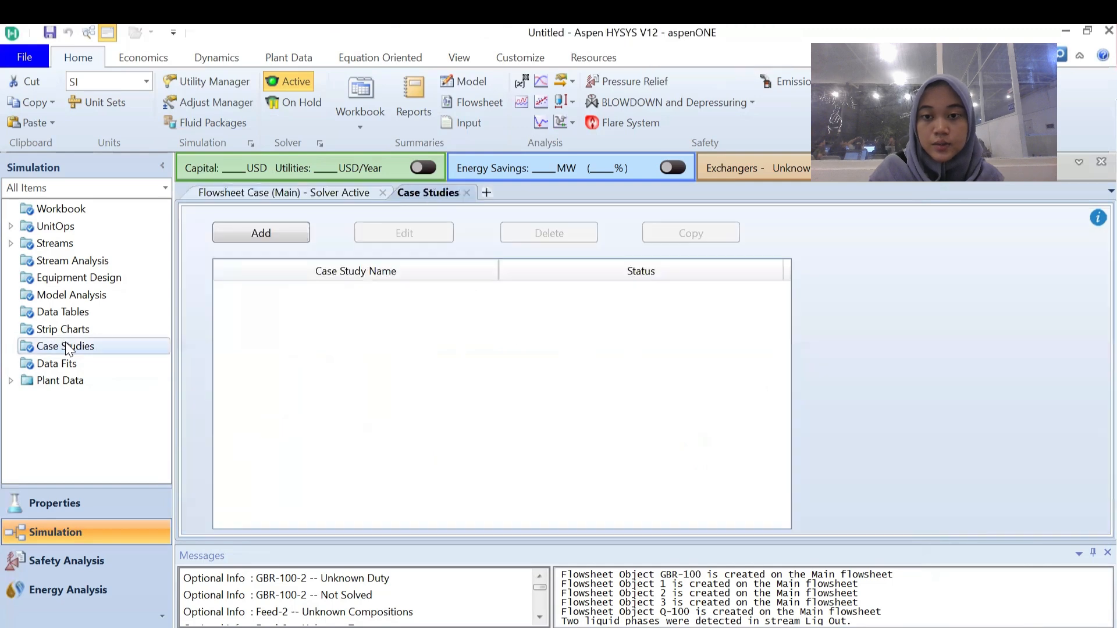
click(65, 347)
click(294, 230)
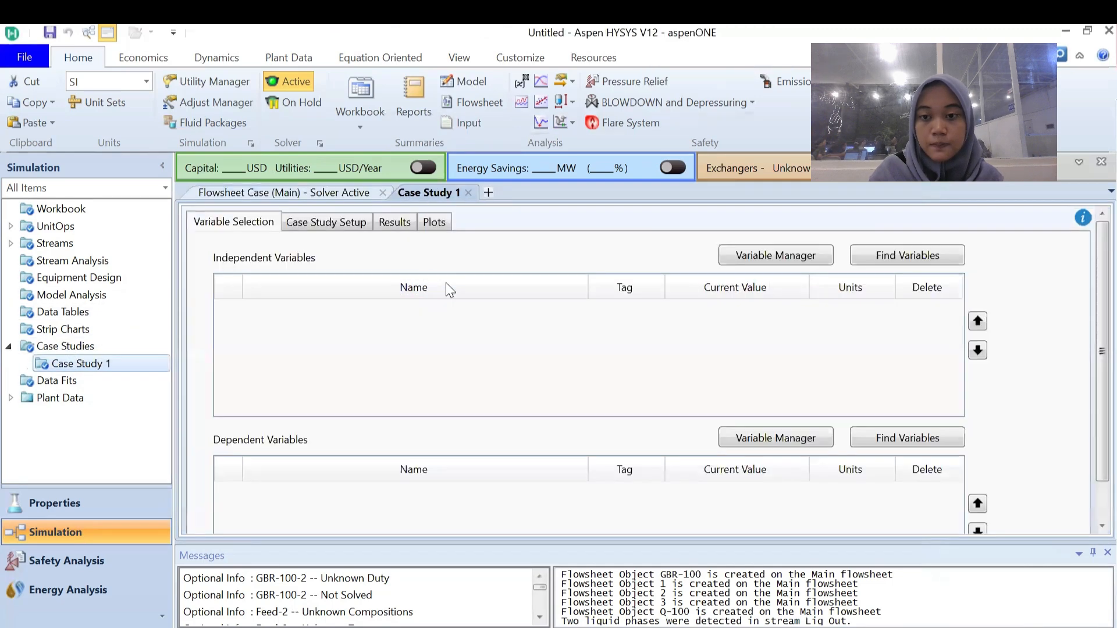
Add the Feed stream's Temperature as the independent variable of the case study.
click(911, 256)
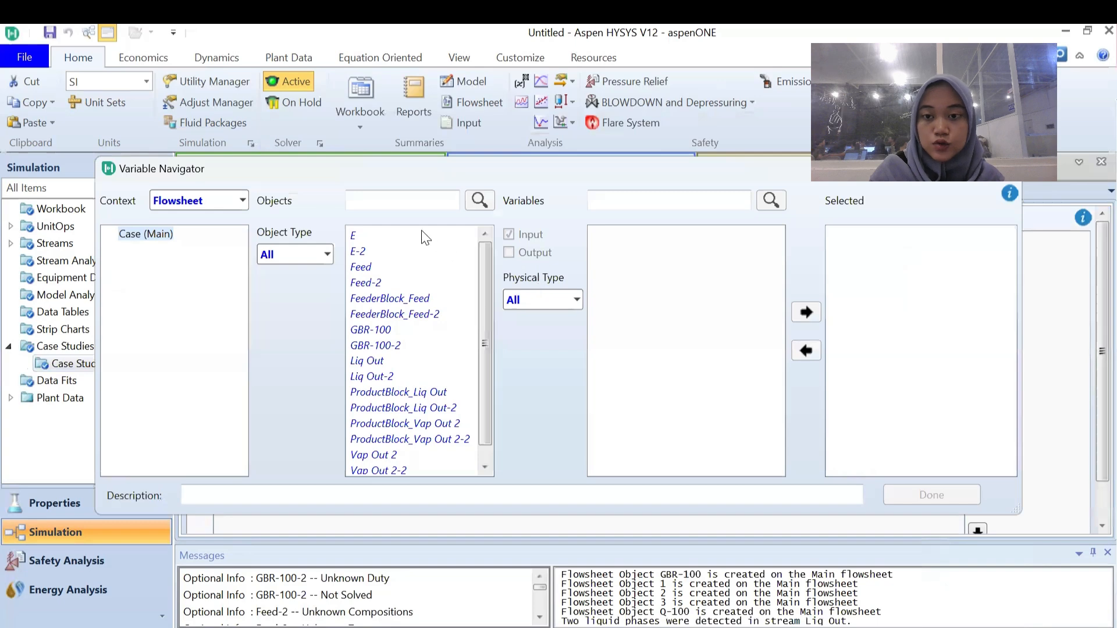
click(369, 267)
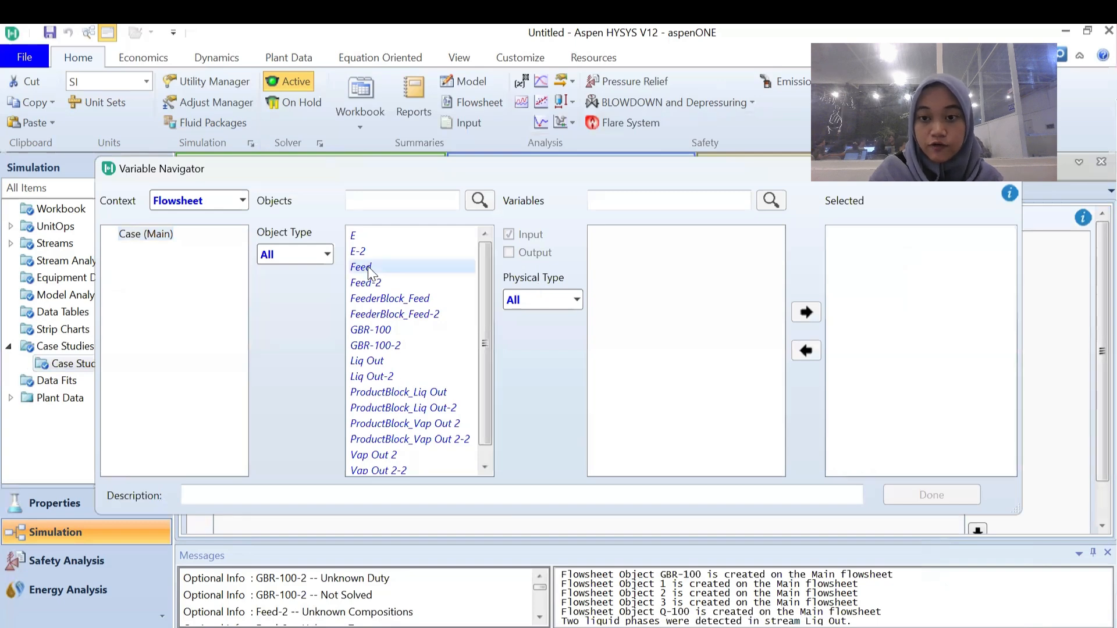
click(651, 197)
text(Tem)
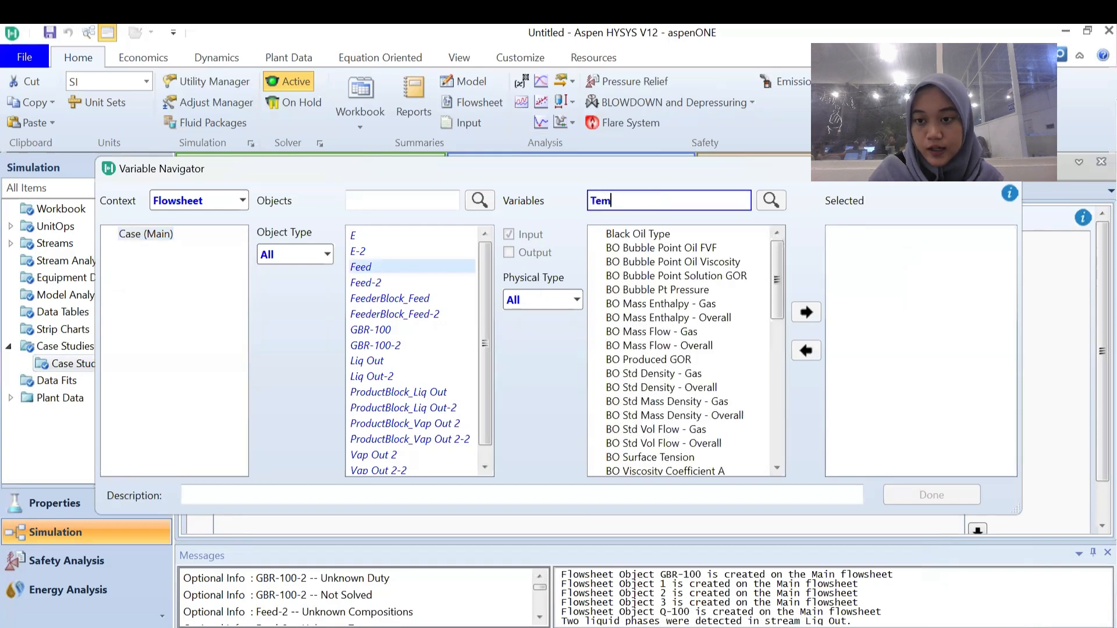
text(perature)
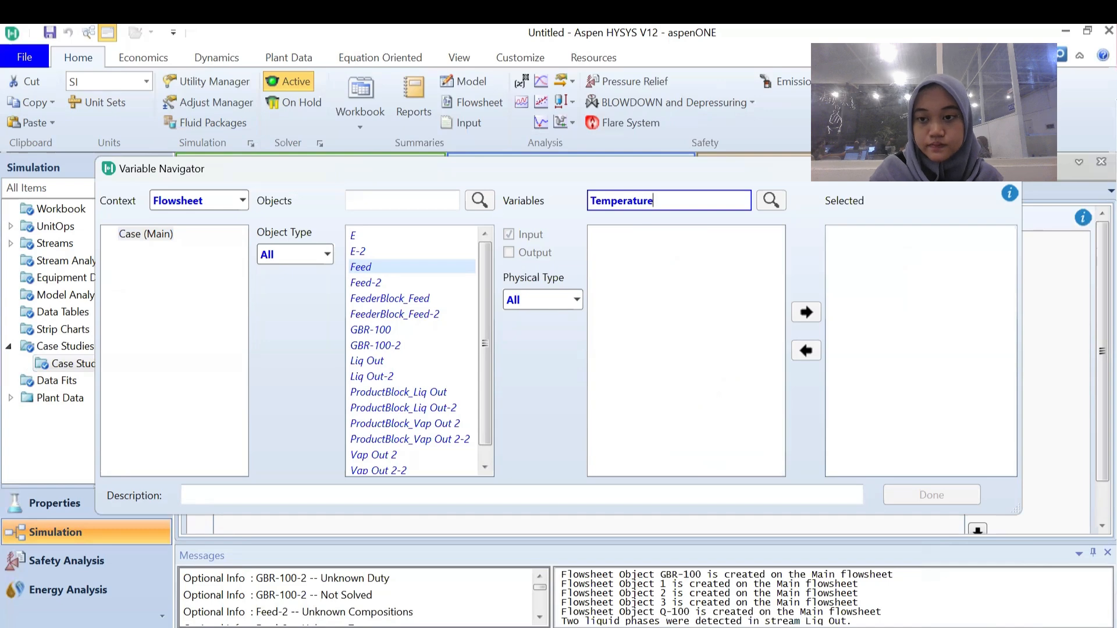
click(641, 265)
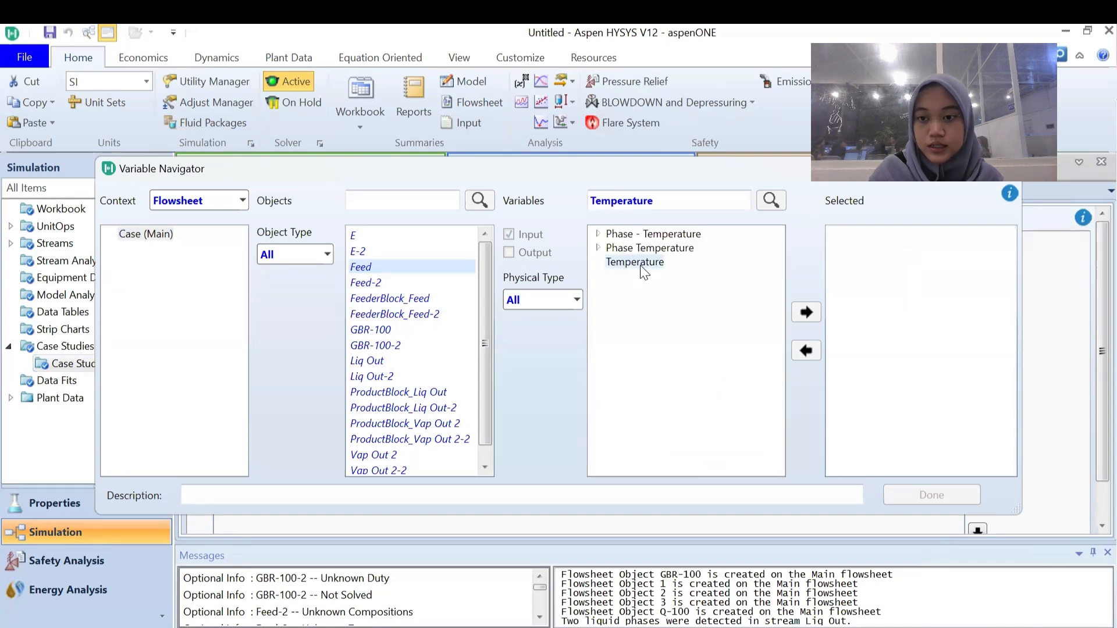
click(808, 313)
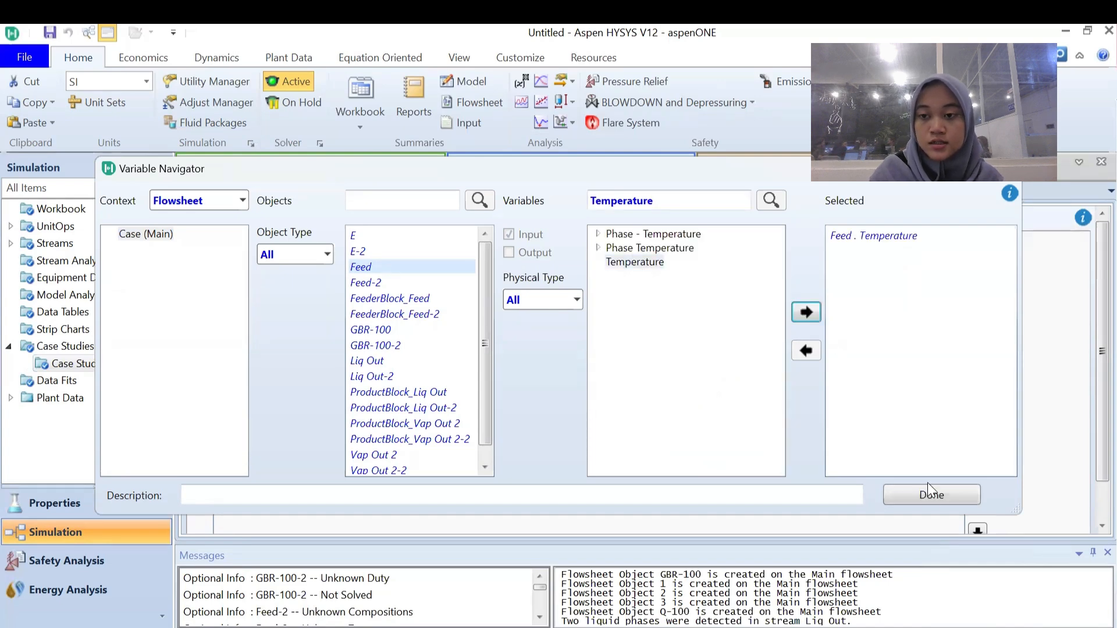
click(931, 495)
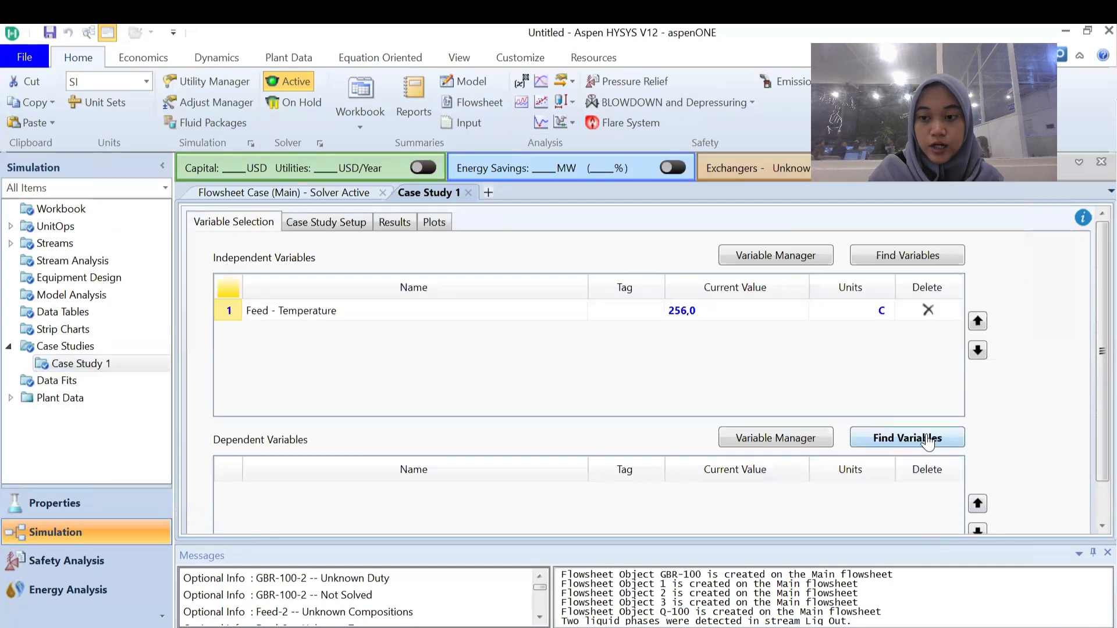
Add the Power of energy stream E as the dependent variable of the case study.
click(926, 435)
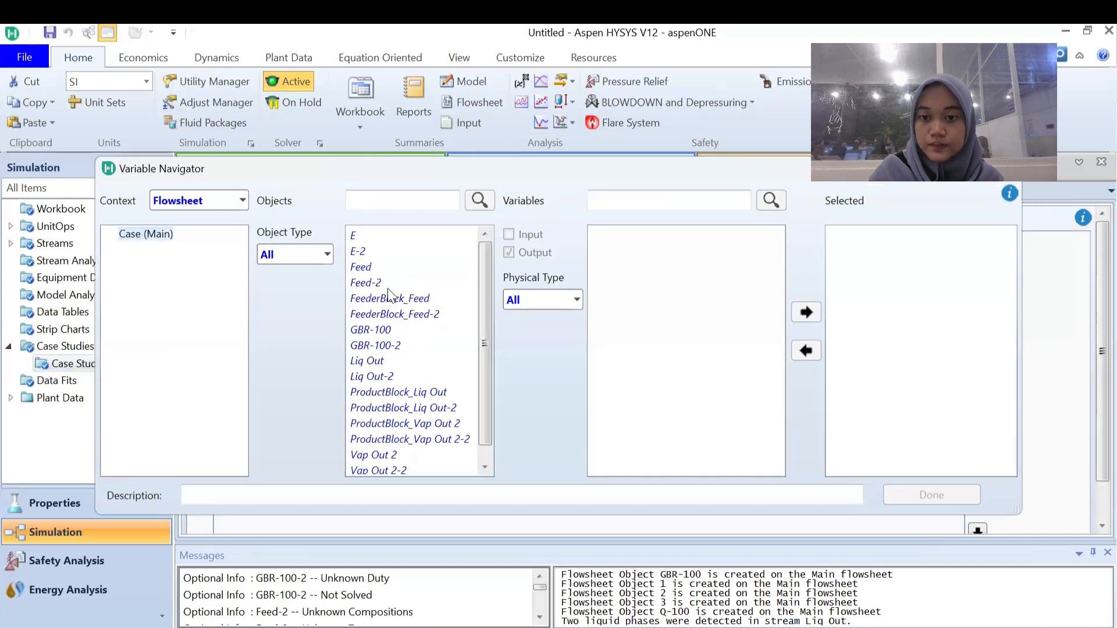
click(355, 236)
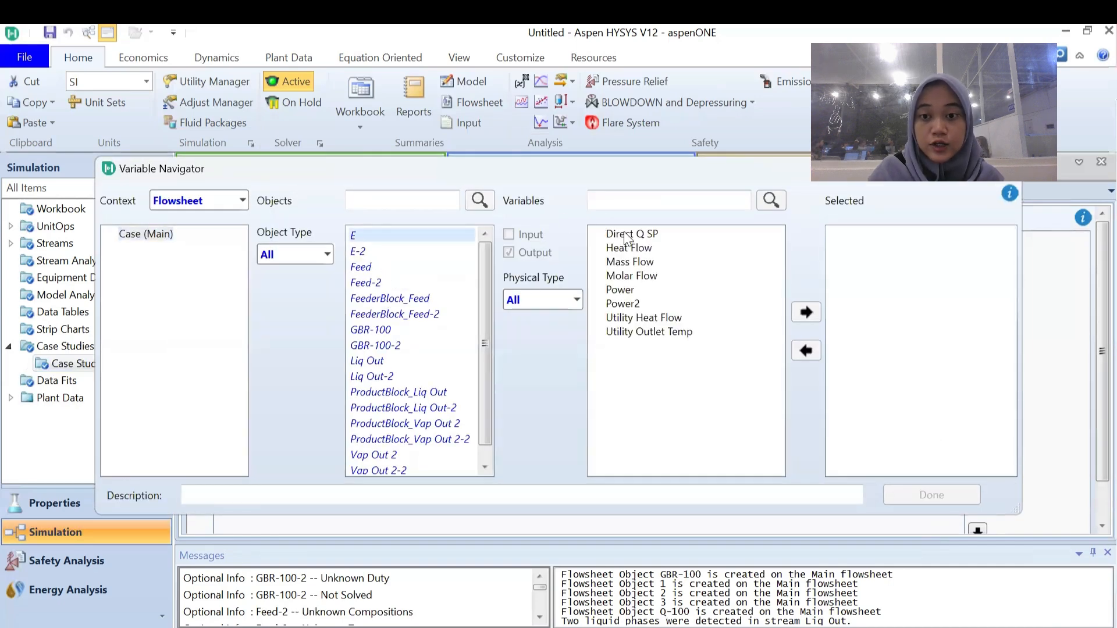
click(630, 290)
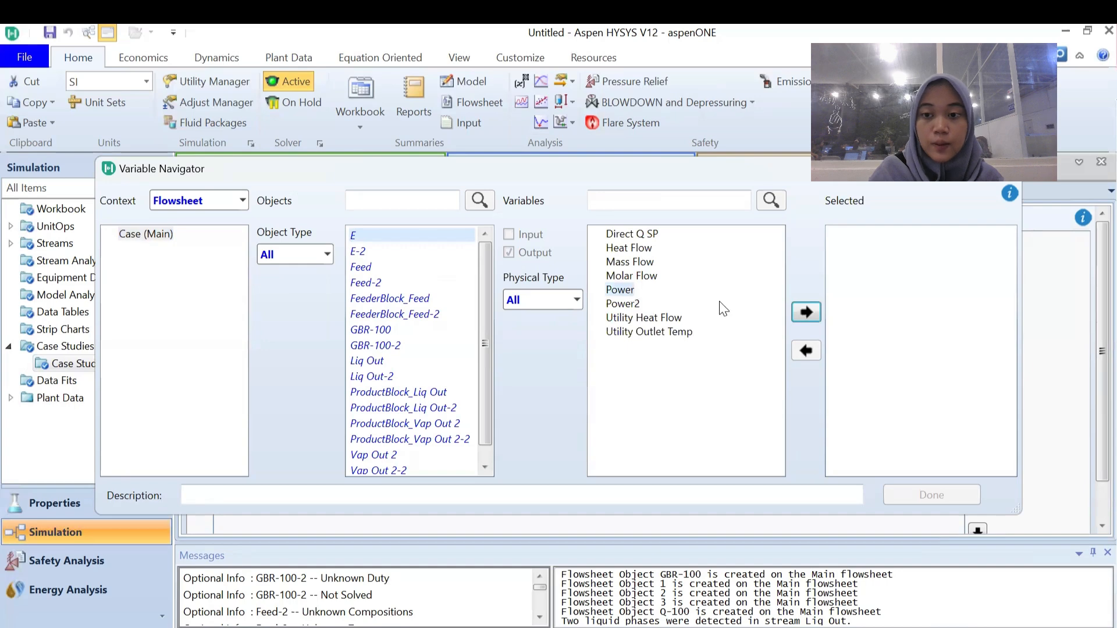
click(808, 313)
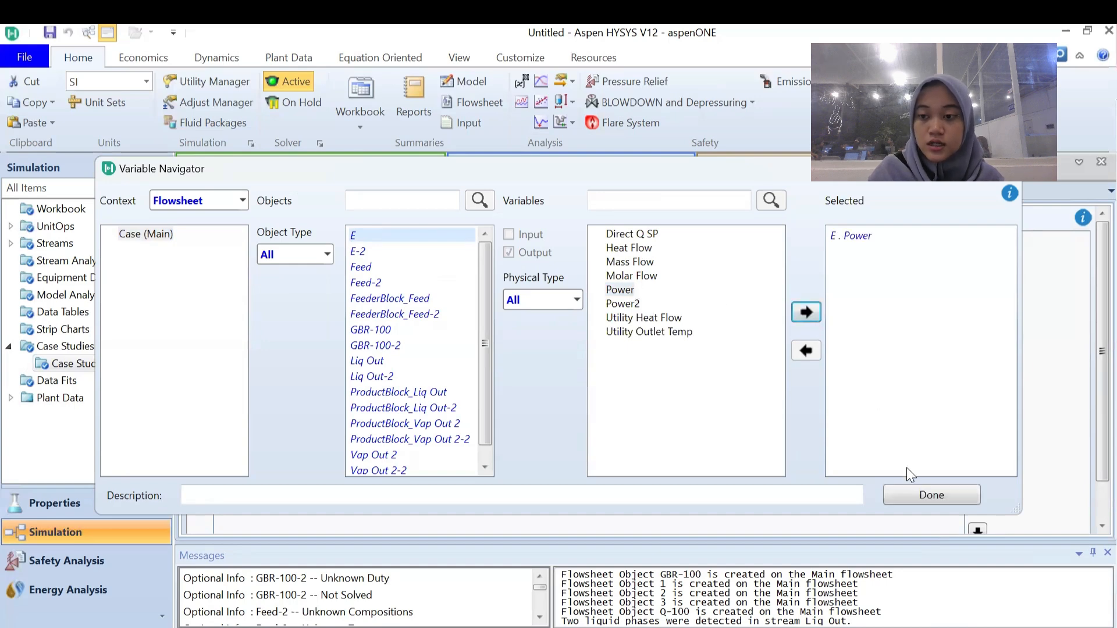
click(913, 496)
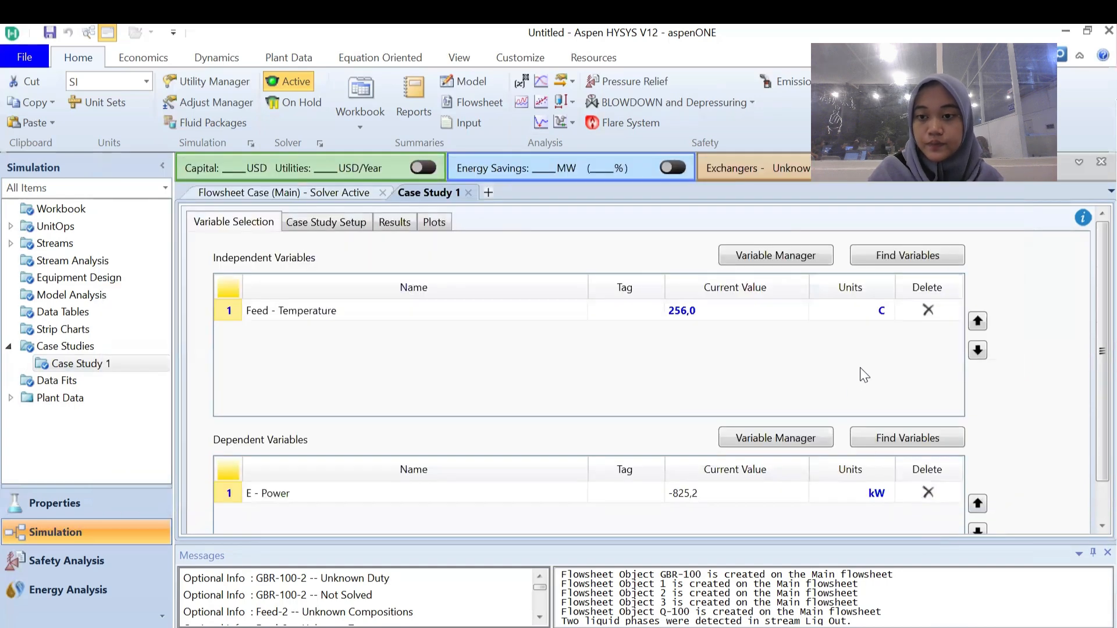
scroll(480, 300, down, 2)
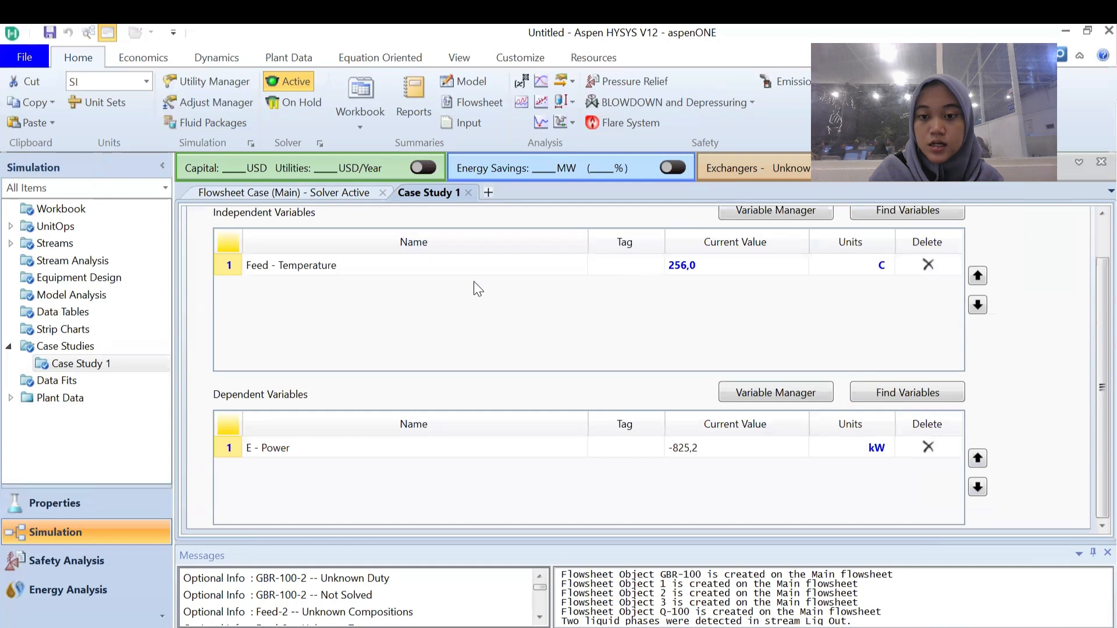
scroll(460, 282, up, 2)
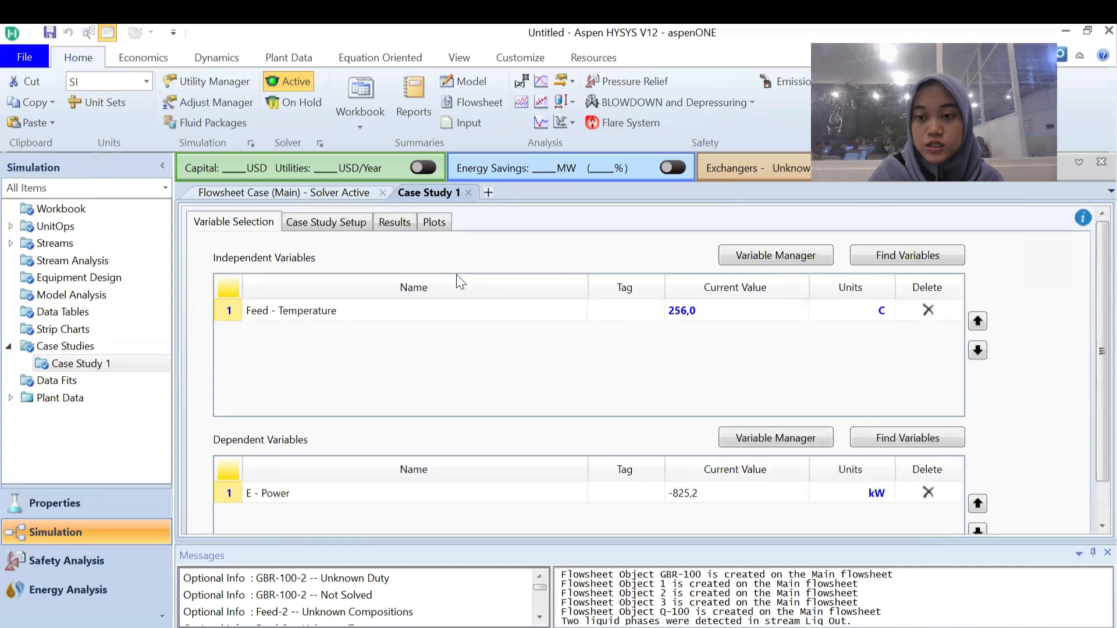
In the case study setup, set the Feed temperature range to start at 256 C and end at 400 C.
click(342, 221)
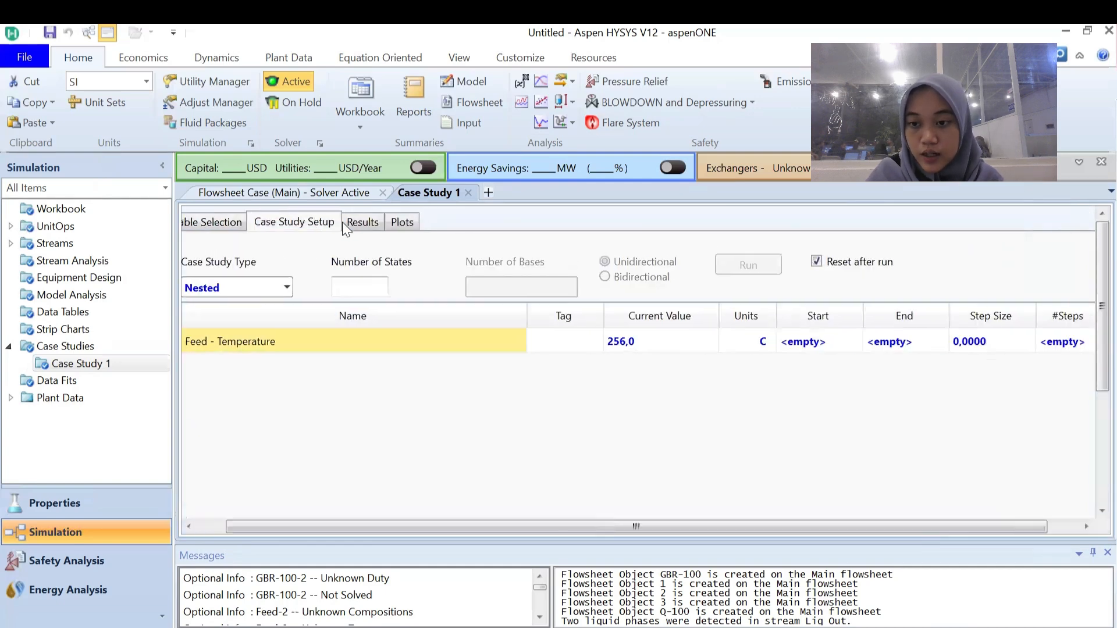
click(808, 343)
text(256)
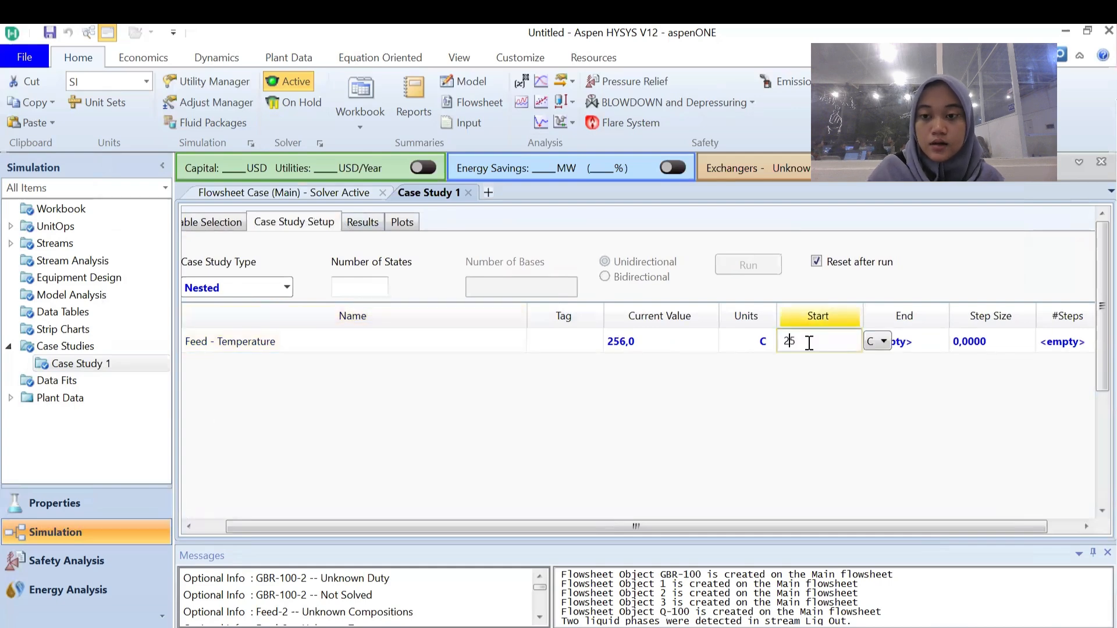
key(Return)
click(893, 342)
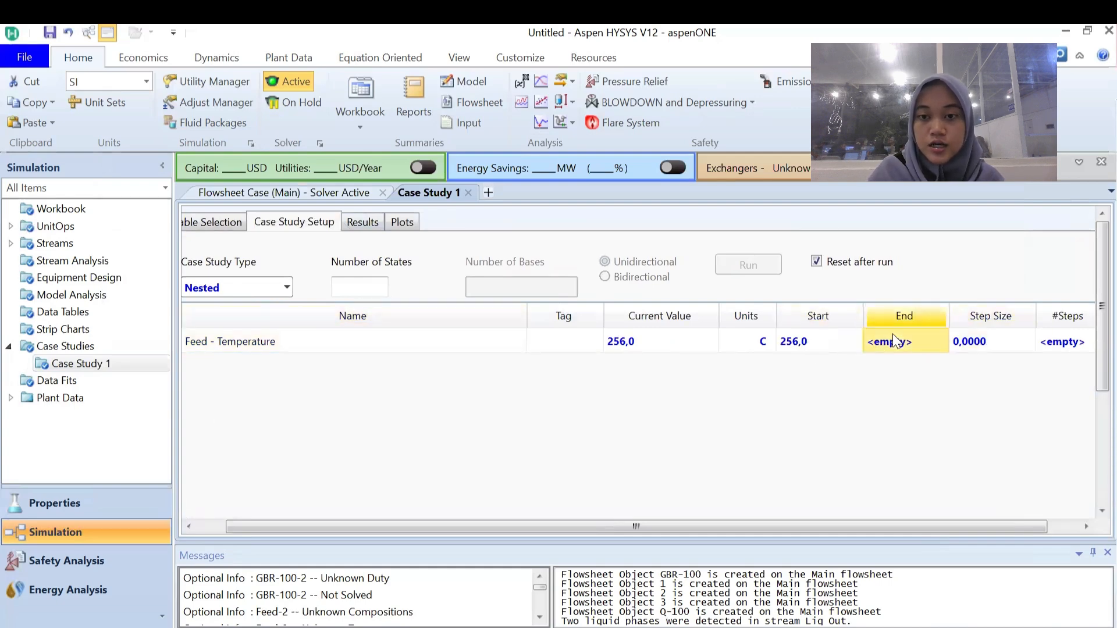
text(400)
key(Return)
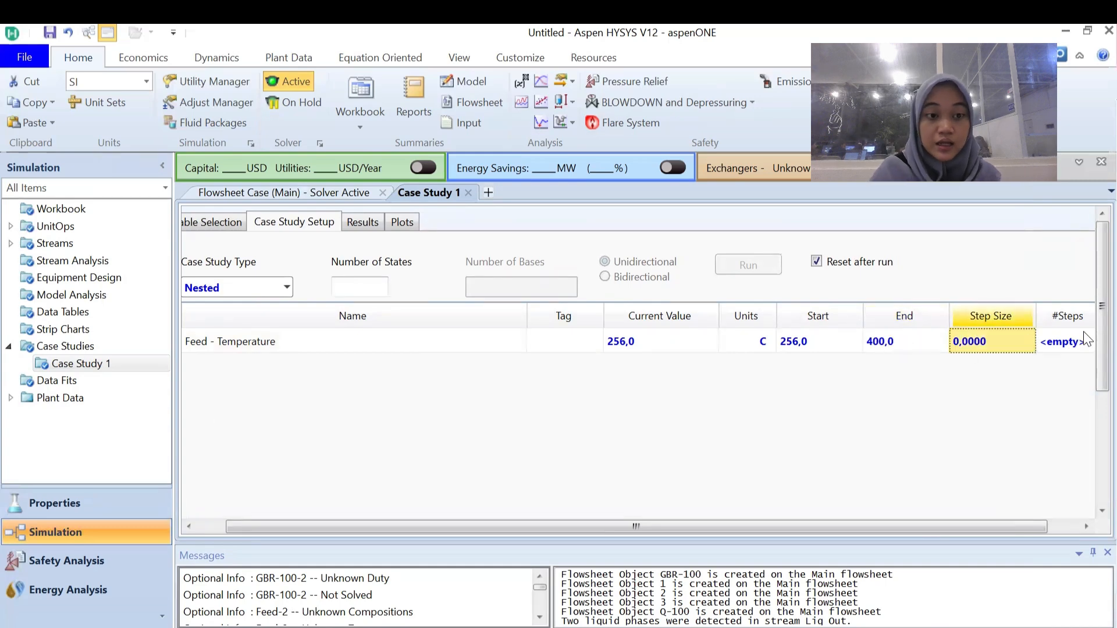
Set the number of steps for the Feed temperature to 5 and run the case study.
drag(1007, 525, 1037, 526)
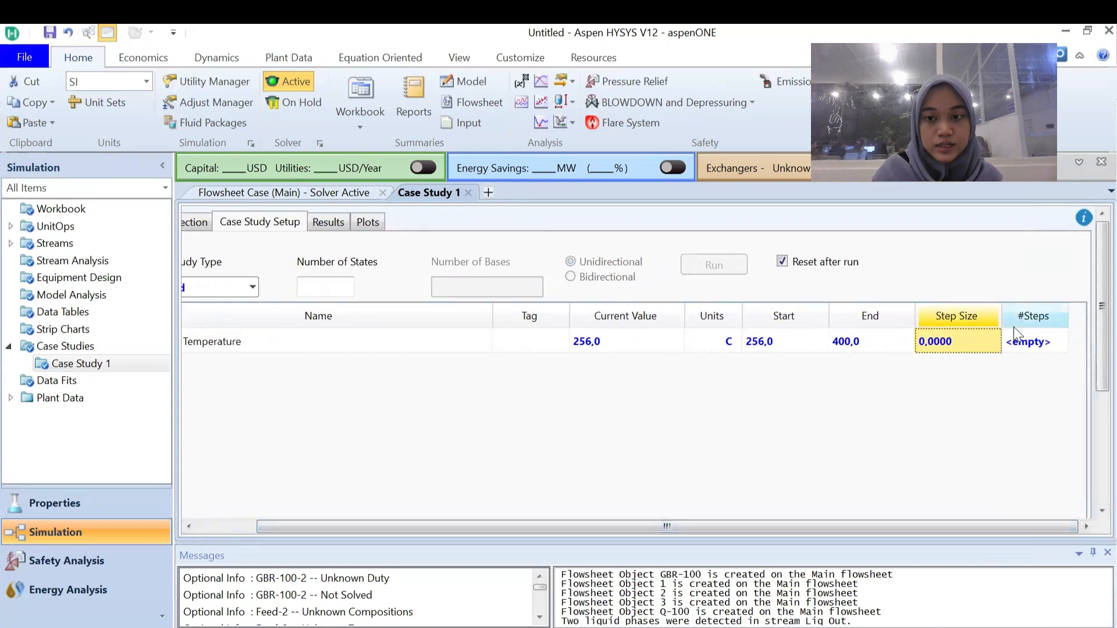
click(1034, 343)
text(5)
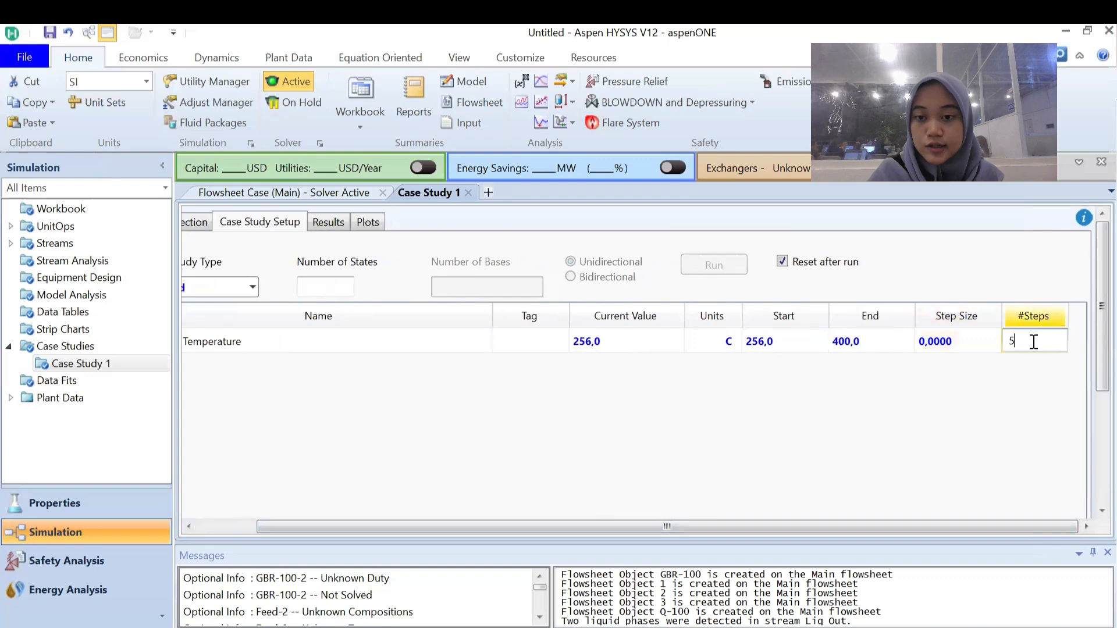
key(Return)
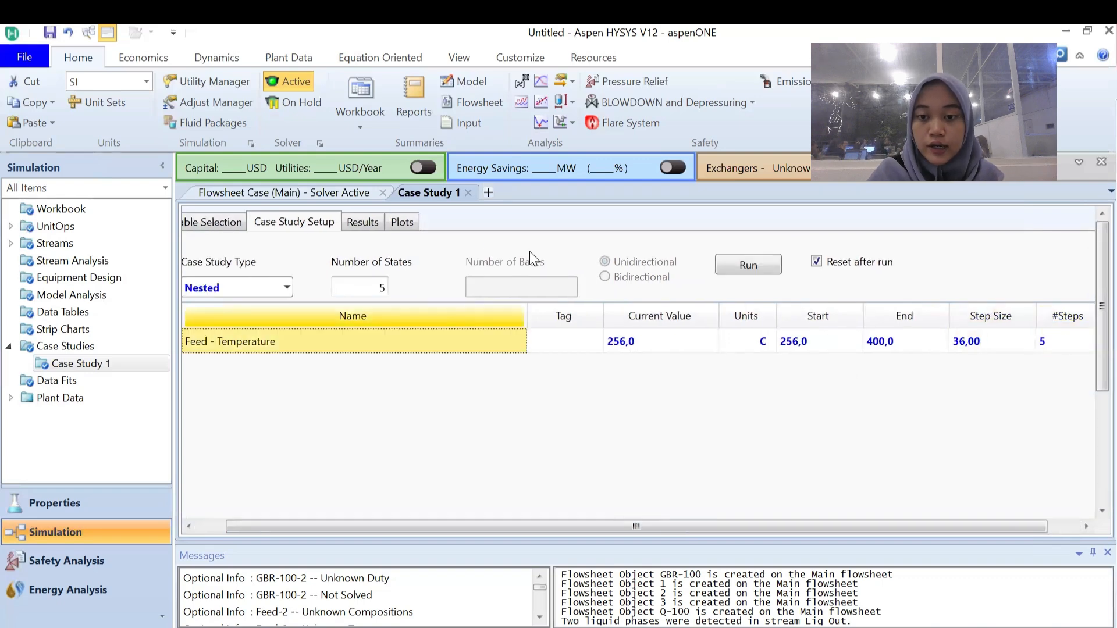
click(750, 265)
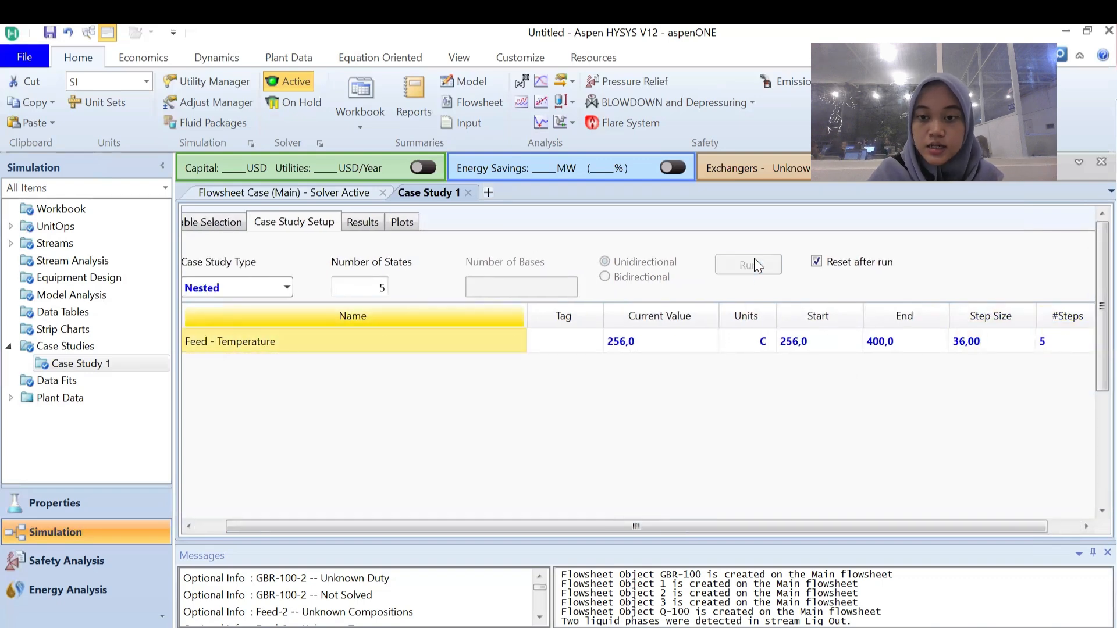
Review the case study's results table and its plot of E power against Feed temperature.
click(367, 221)
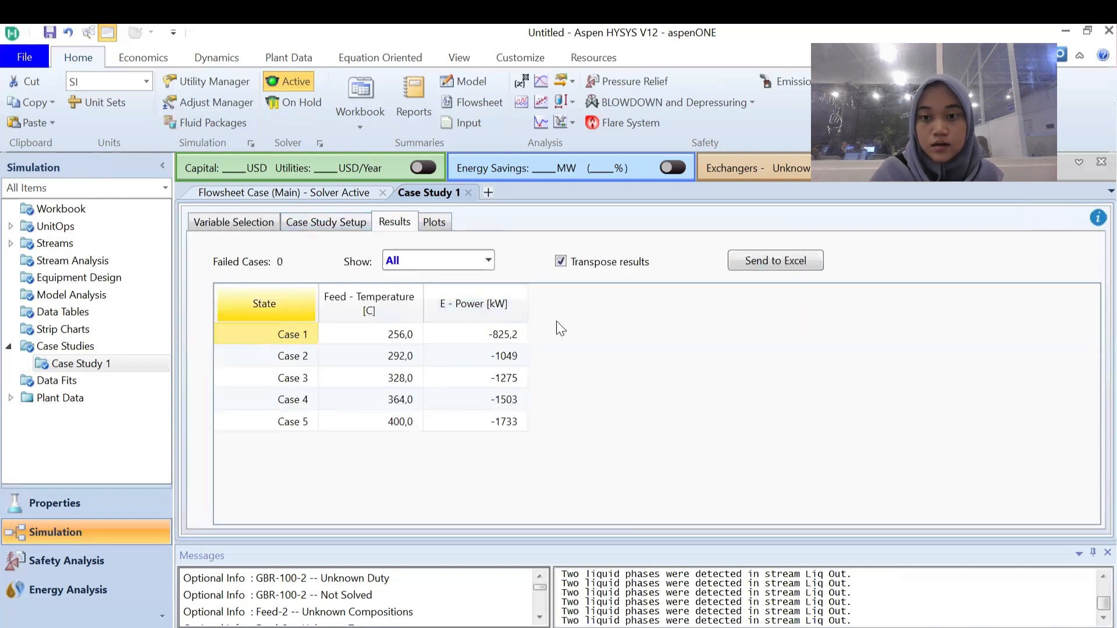
click(441, 220)
scroll(963, 373, down, 3)
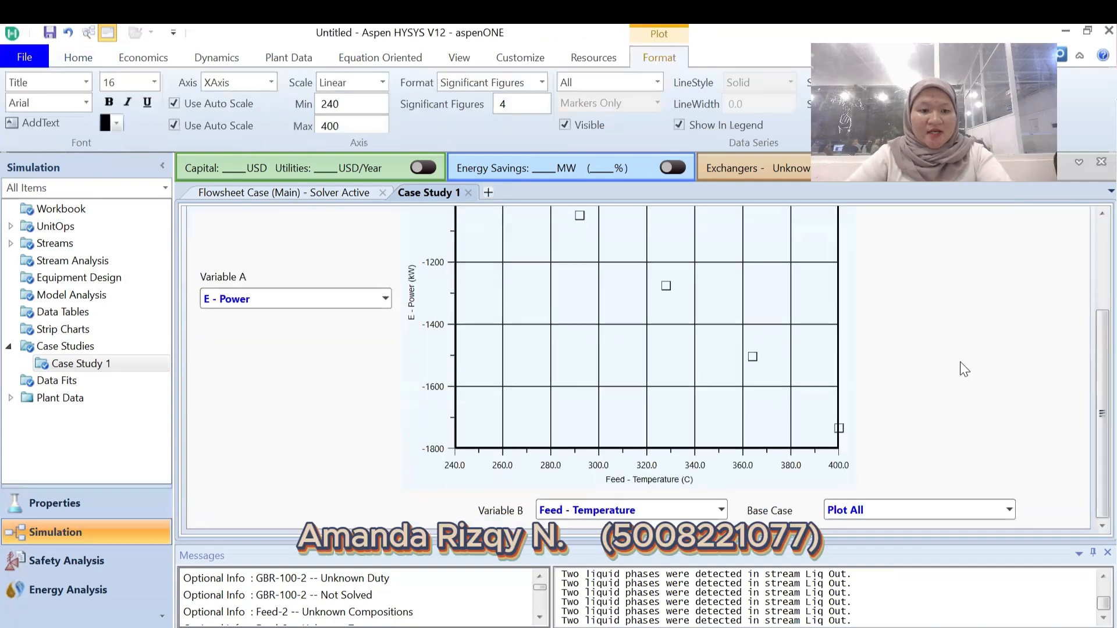
scroll(962, 369, up, 1)
scroll(954, 464, down, 1)
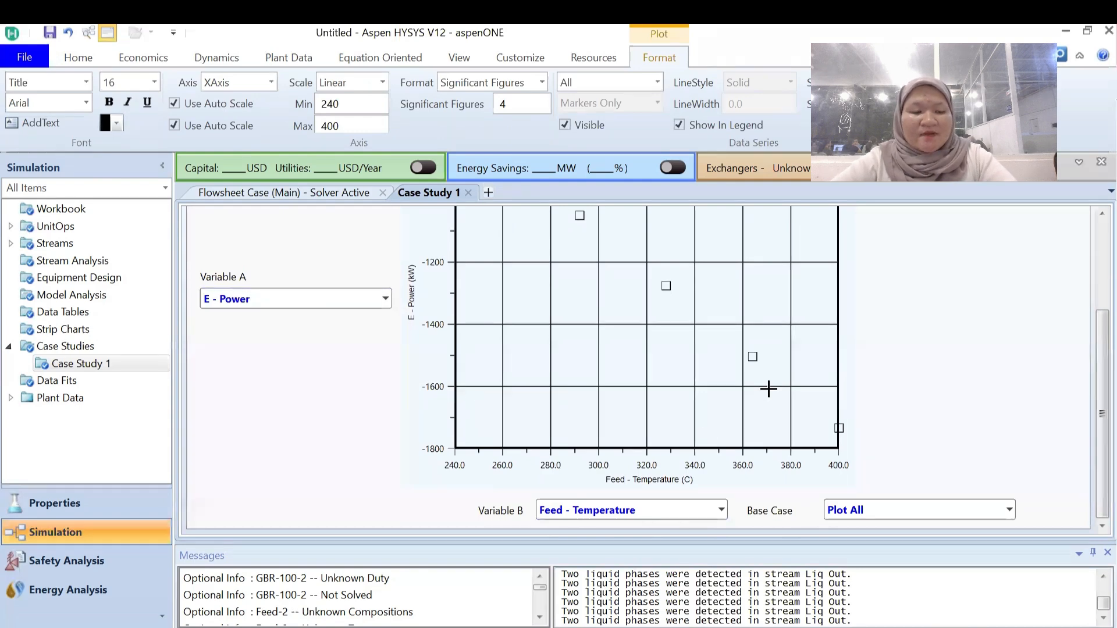
scroll(886, 359, down, 4)
scroll(885, 356, up, 4)
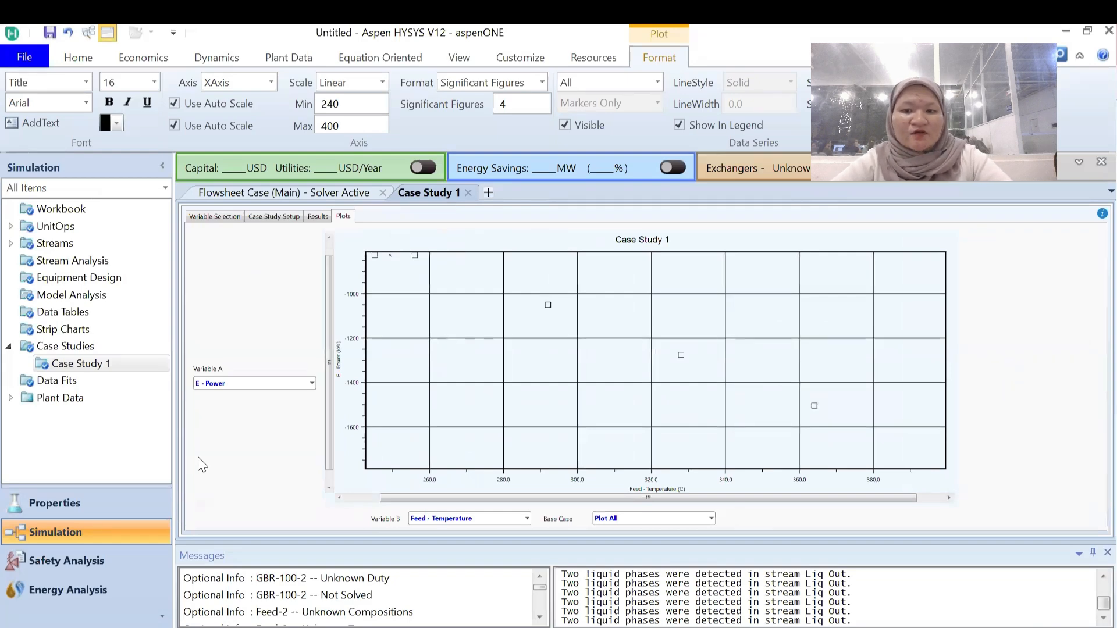
In the worksheet of reactor GBR-100-2, set Feed-2 to 256 C, 3050 kPa and a molar flow of 600 kgmole/h.
click(234, 192)
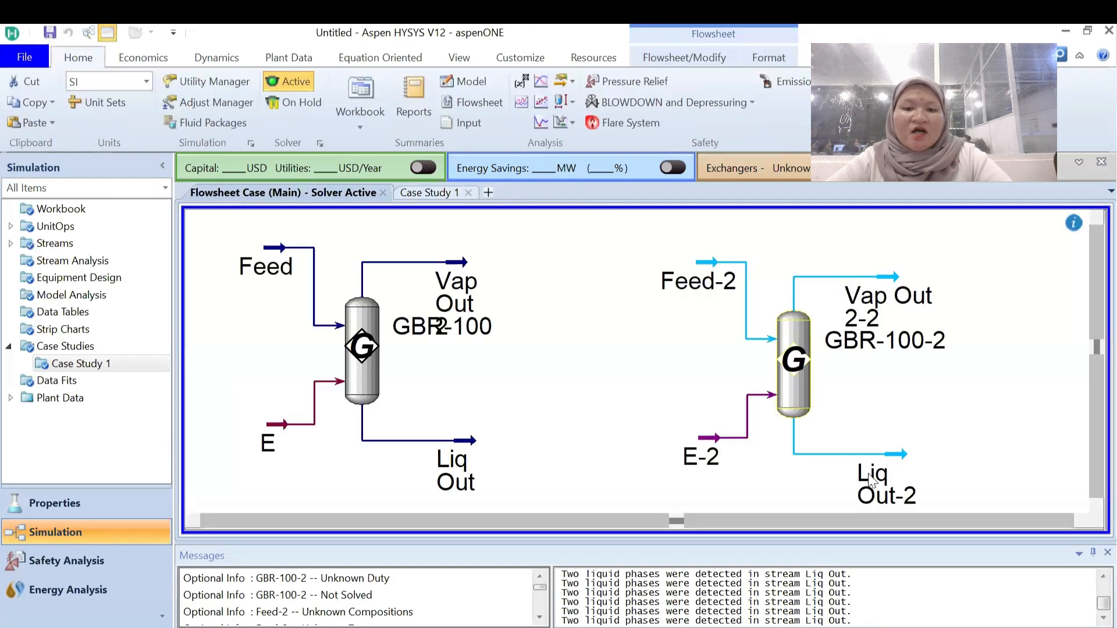
double_click(801, 329)
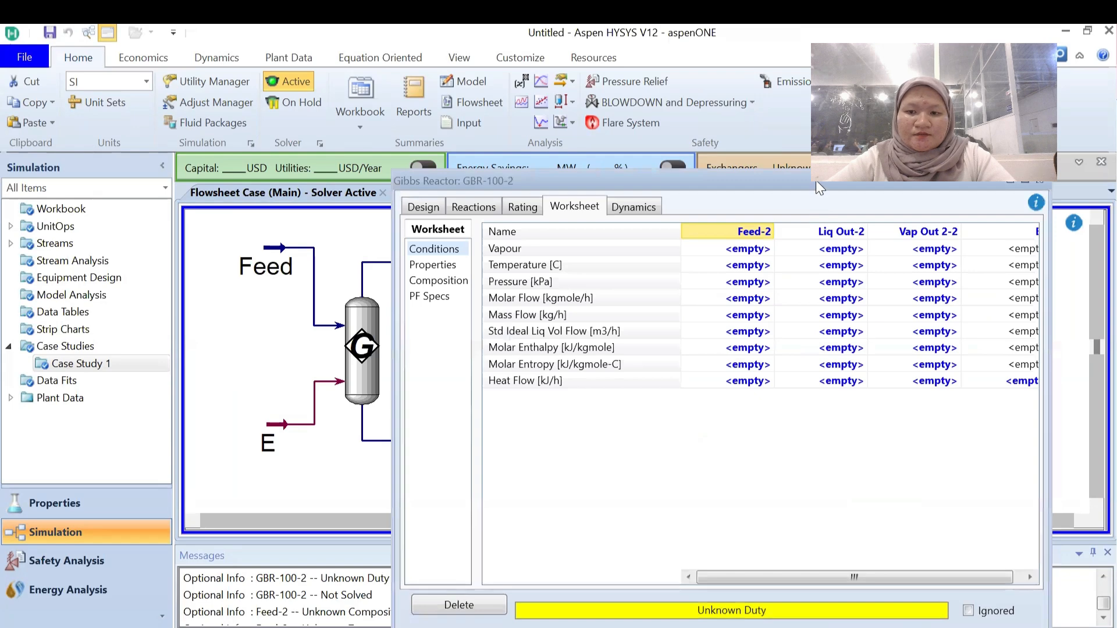
drag(665, 179, 543, 114)
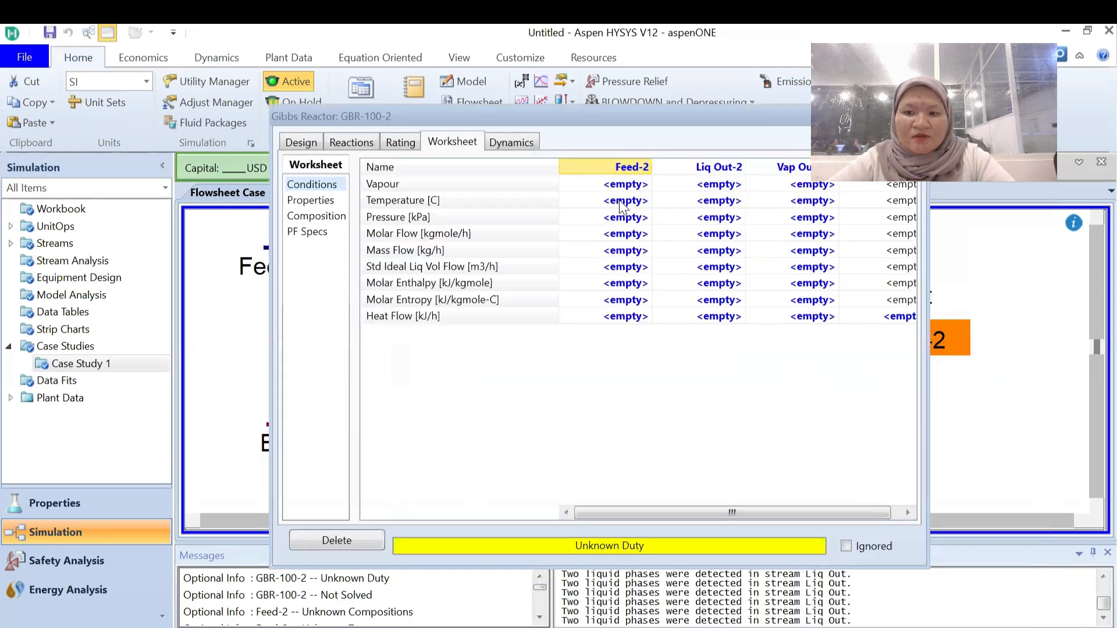
click(627, 200)
text(256)
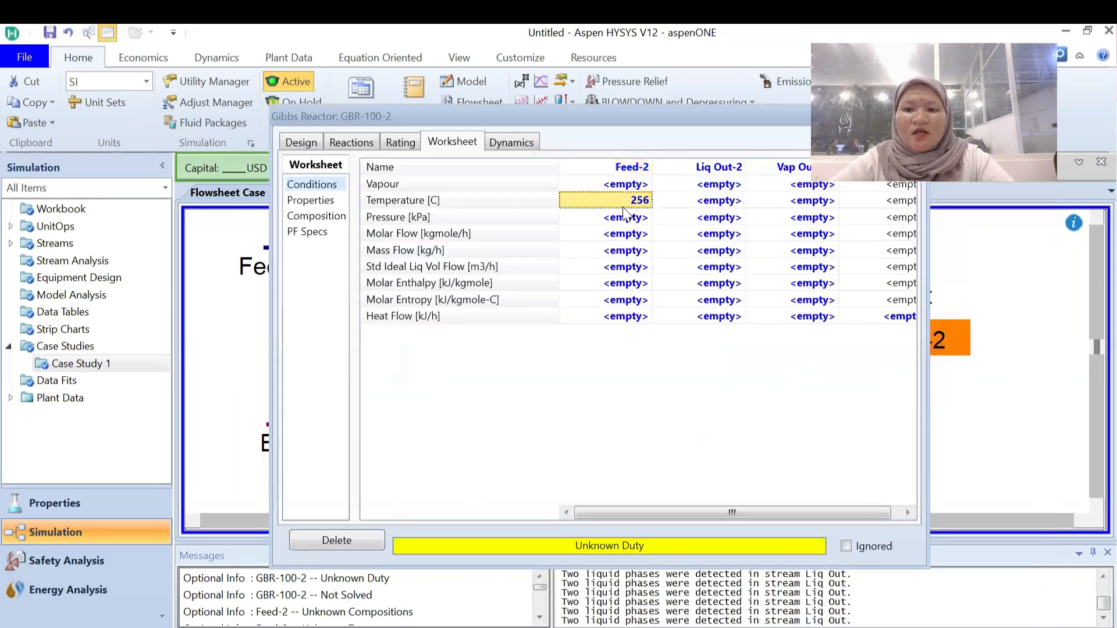
click(626, 218)
text(3050)
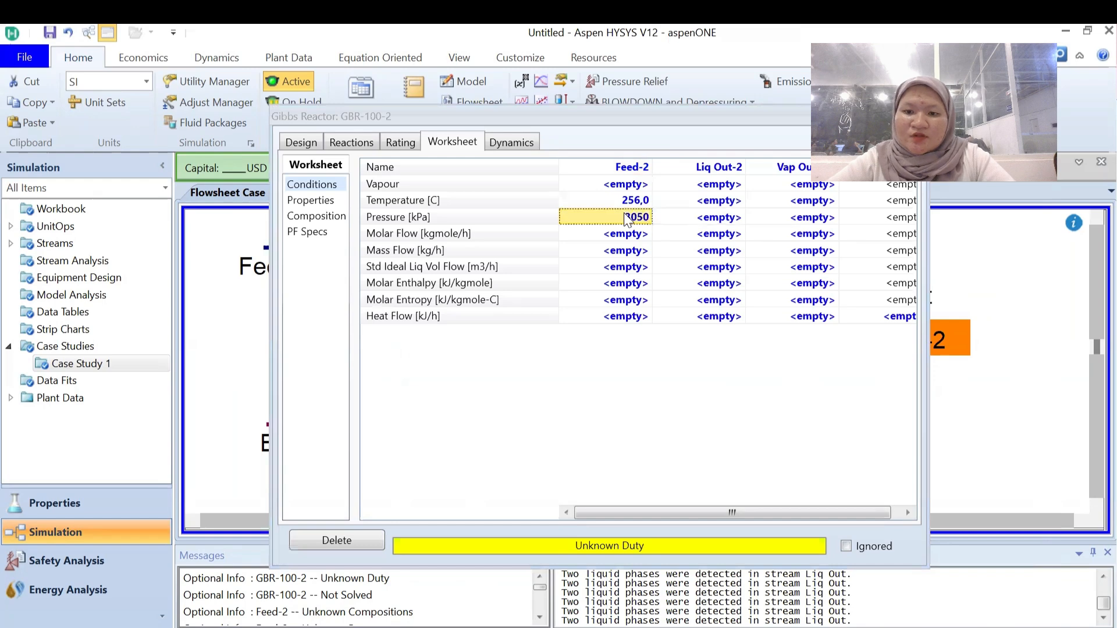
key(Return)
click(633, 236)
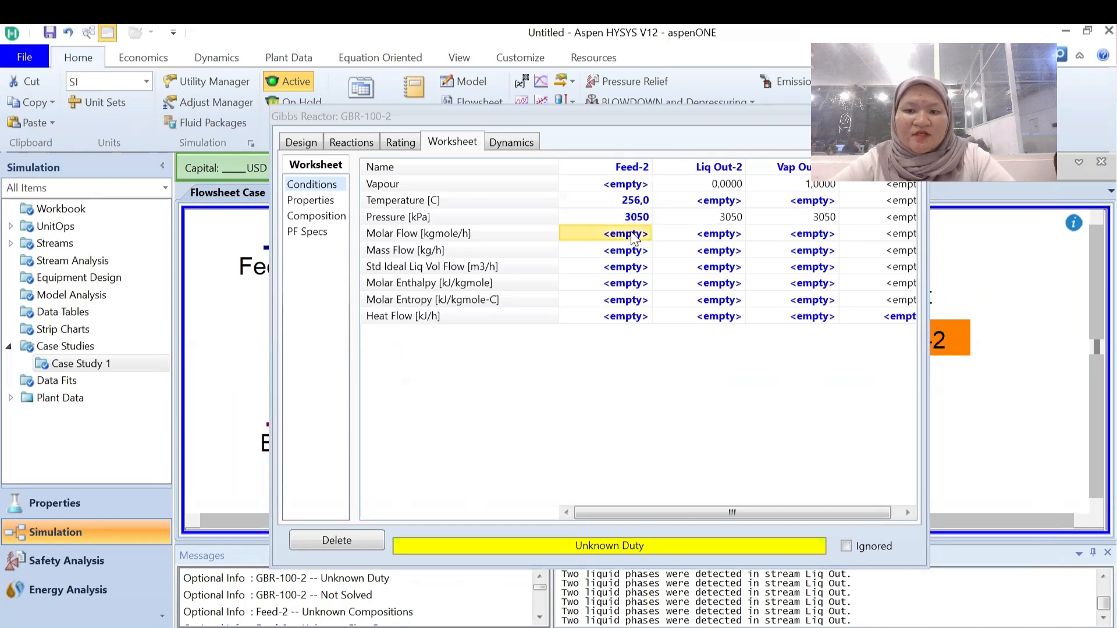
text(600)
key(Return)
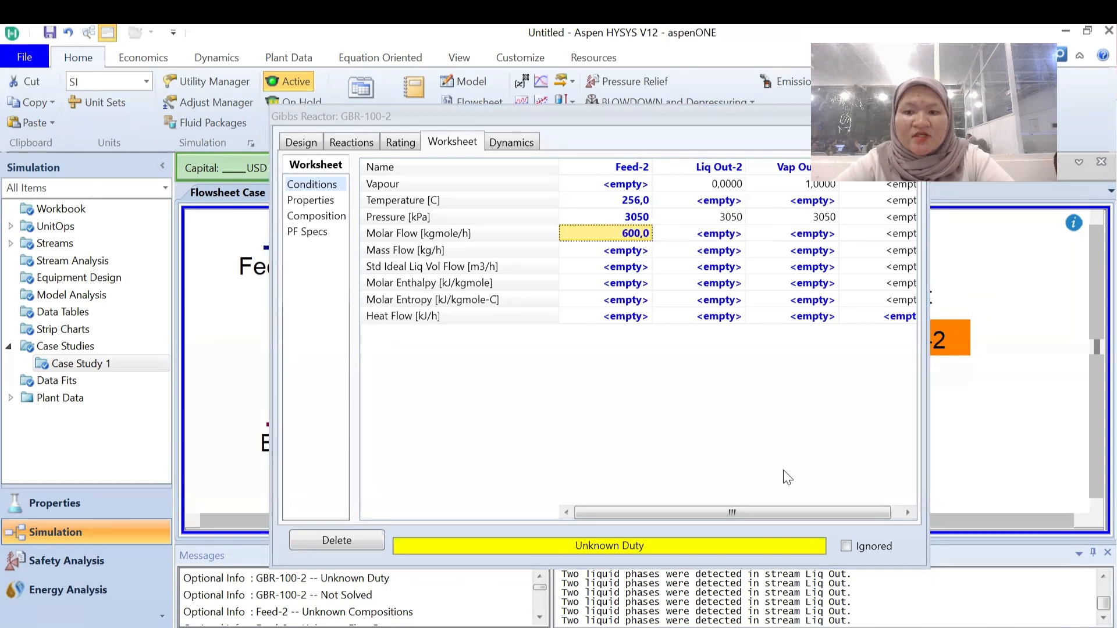
Set the heat flow of energy stream E-2 to 0 kJ/h in the reactor's worksheet conditions.
drag(761, 511, 826, 511)
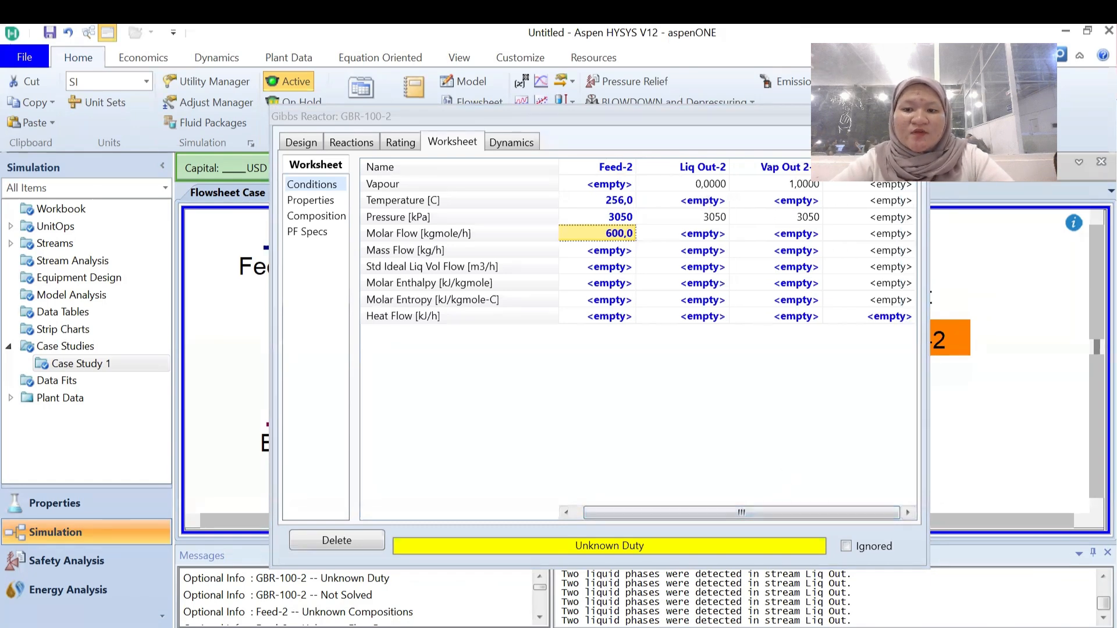
click(887, 316)
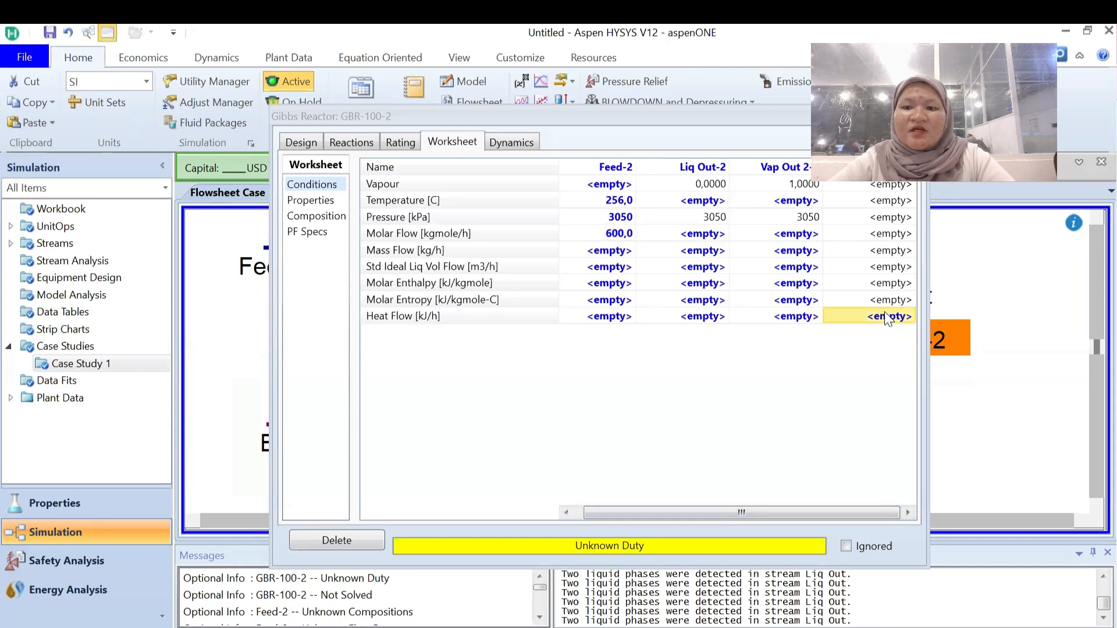
text(0)
key(Return)
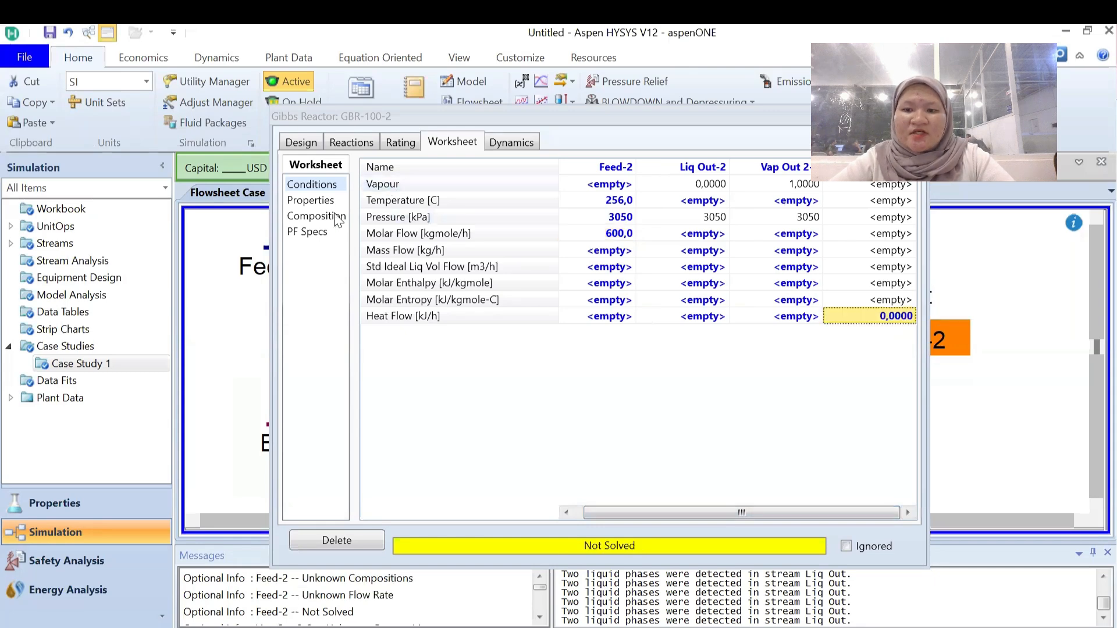
In the Feed-2 composition, set the mole fractions of CO and CO2 to 0.3672 each.
click(332, 216)
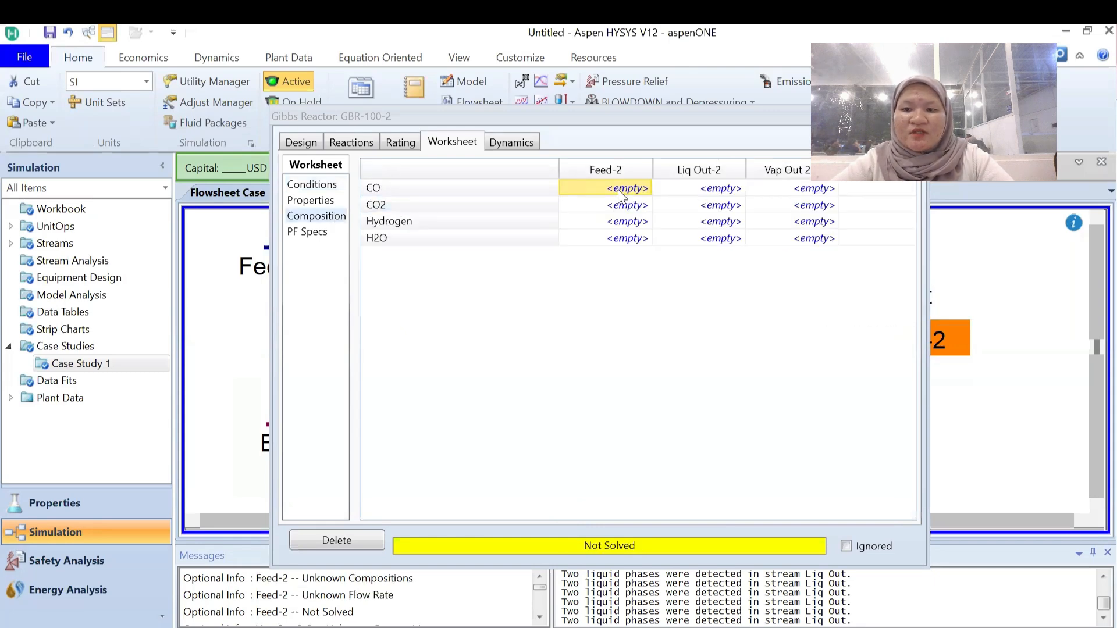
text(0.3)
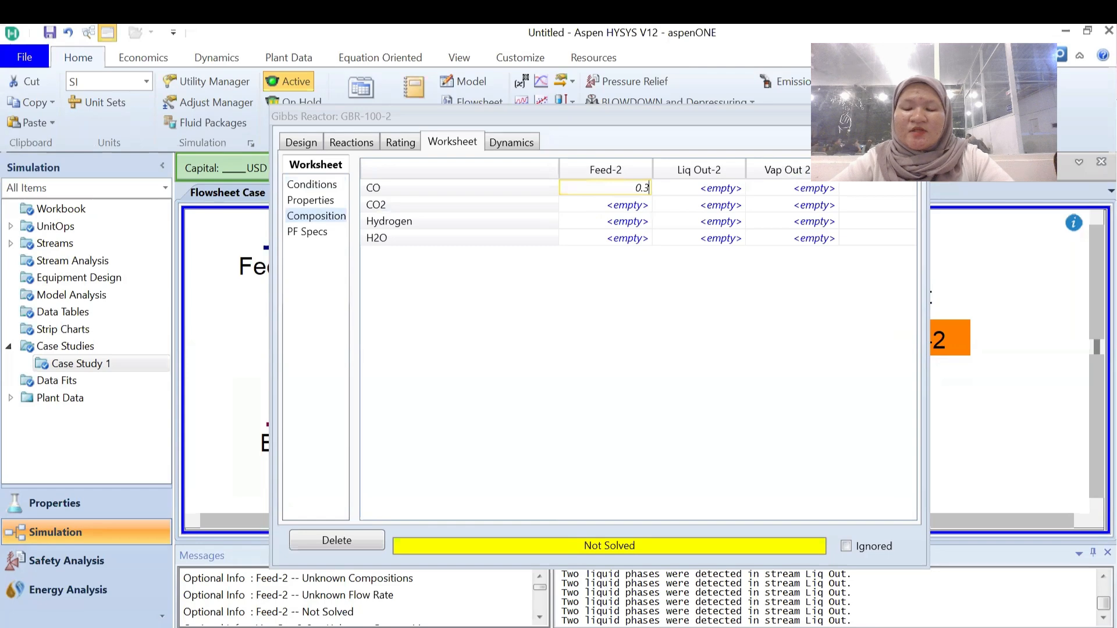
text(672)
key(Return)
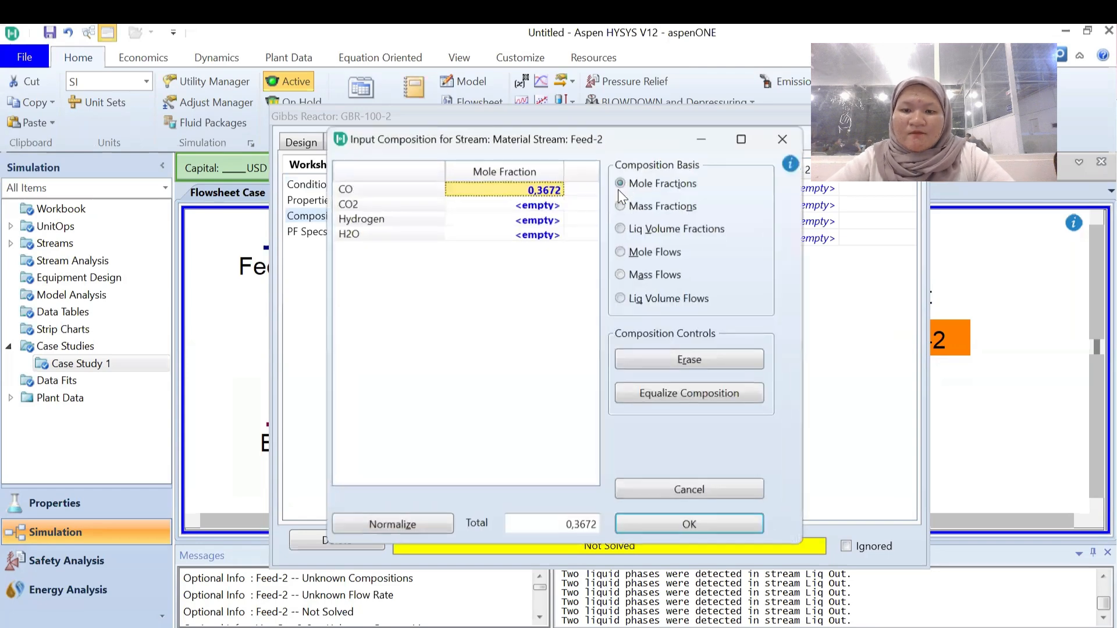
key(Down)
text(0,)
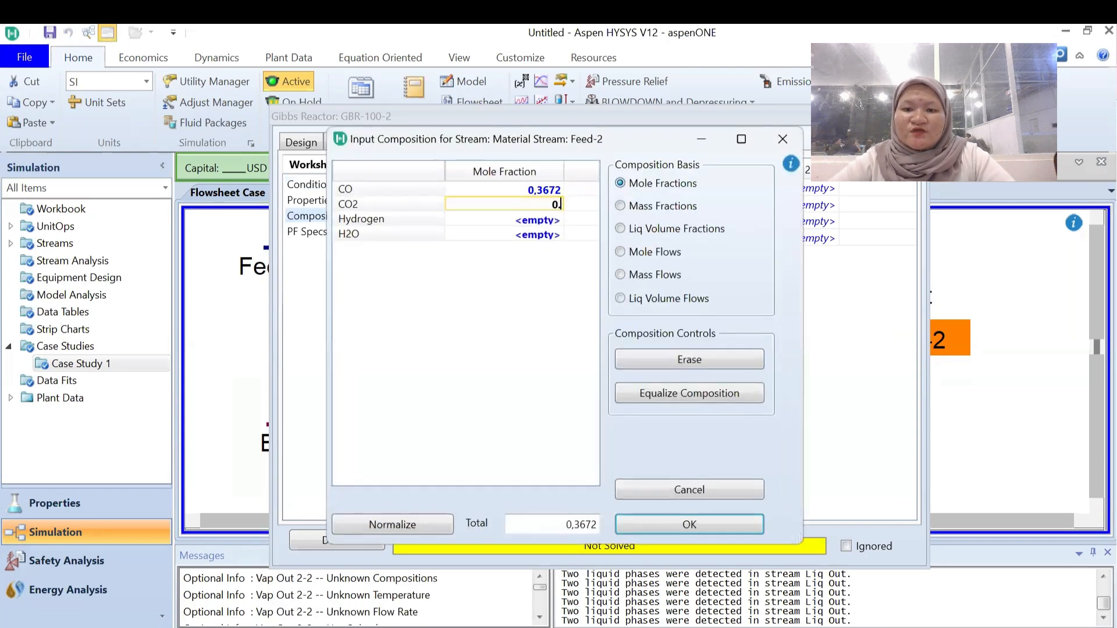
text(3672)
key(Return)
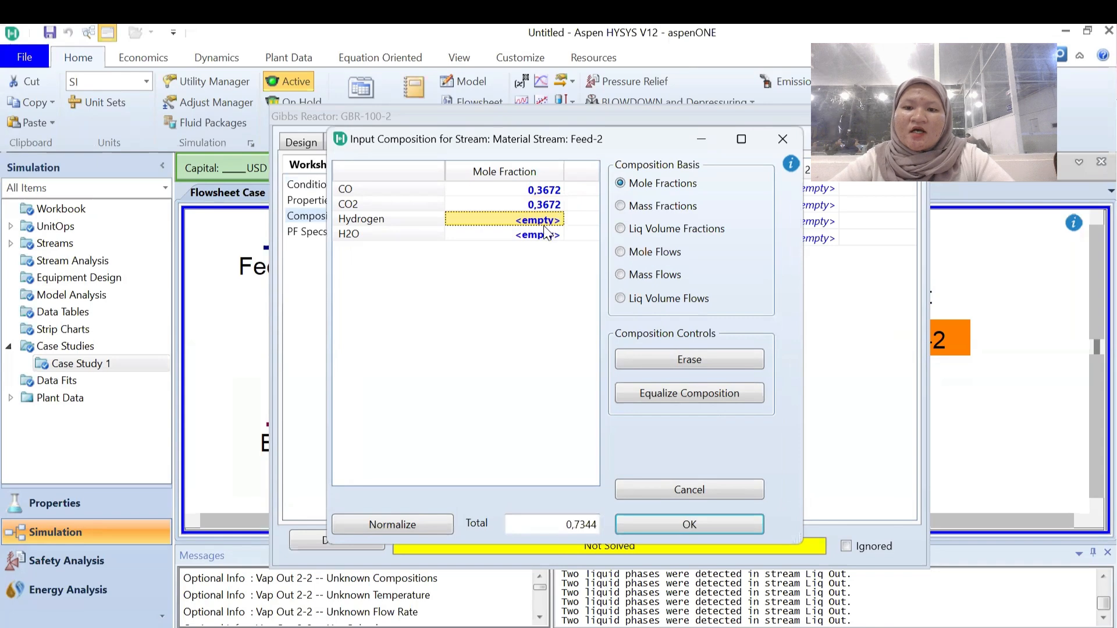
Set the Feed-2 mole fractions of Hydrogen and H2O to 0.1328 each and accept the composition.
text(0.1)
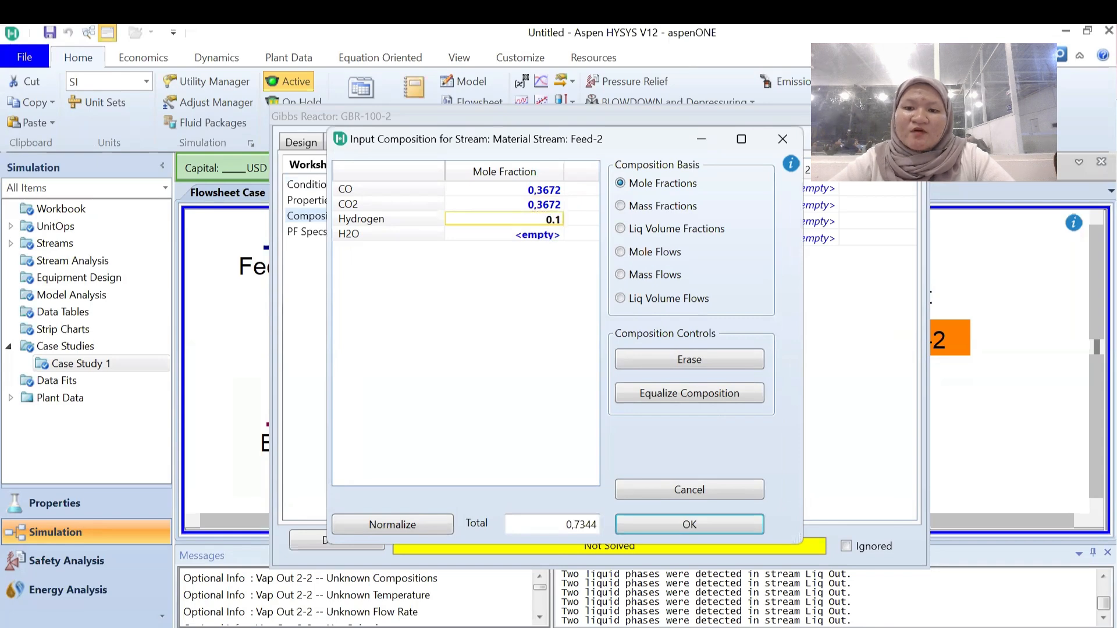
text(328)
key(Return)
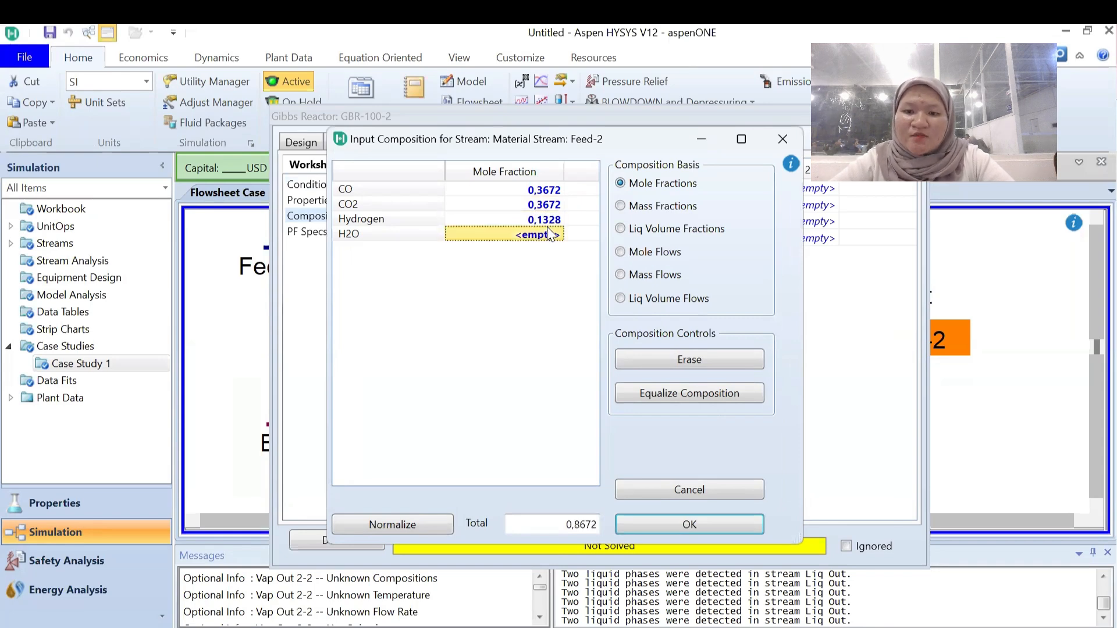
text(0.1)
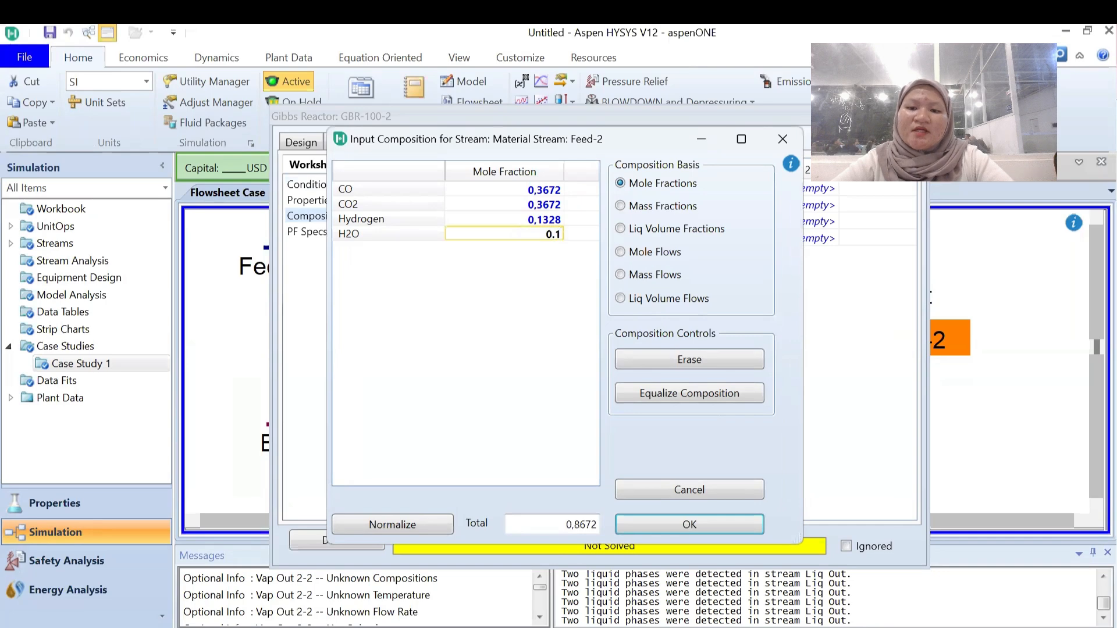
text(328)
key(Return)
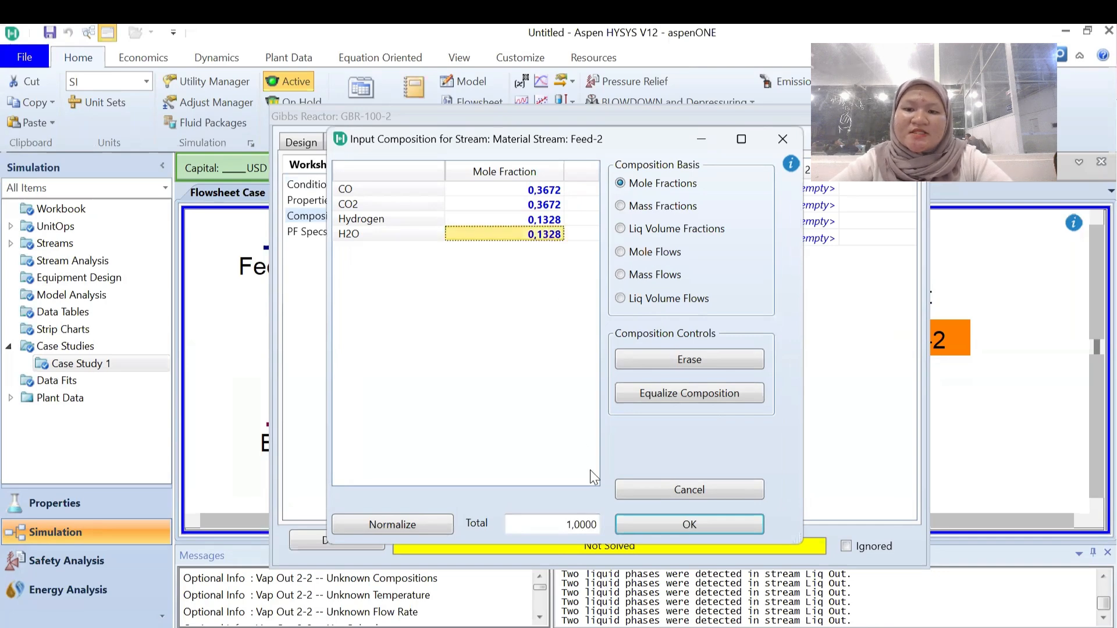
click(634, 523)
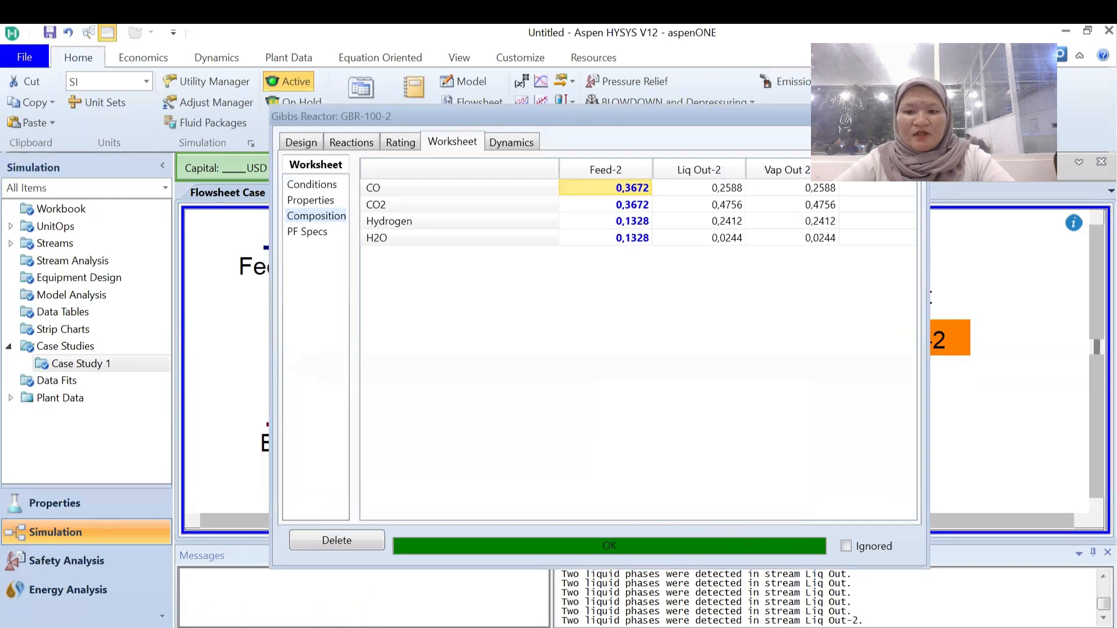
Close the properties of reactor GBR-100-2 and add a second case study.
click(915, 116)
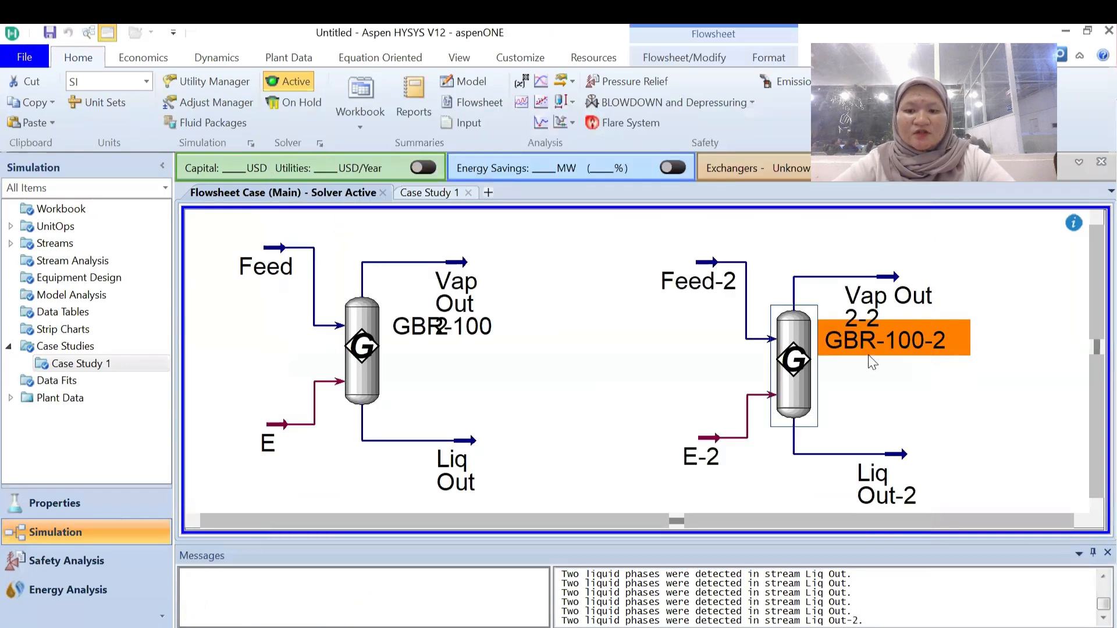
double_click(80, 348)
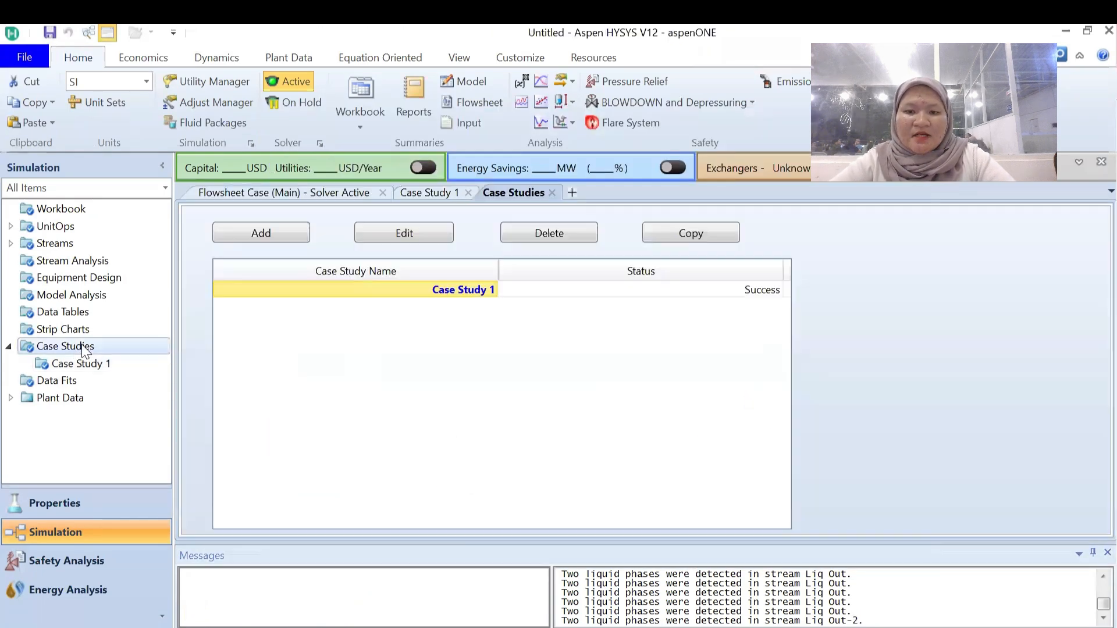
click(273, 236)
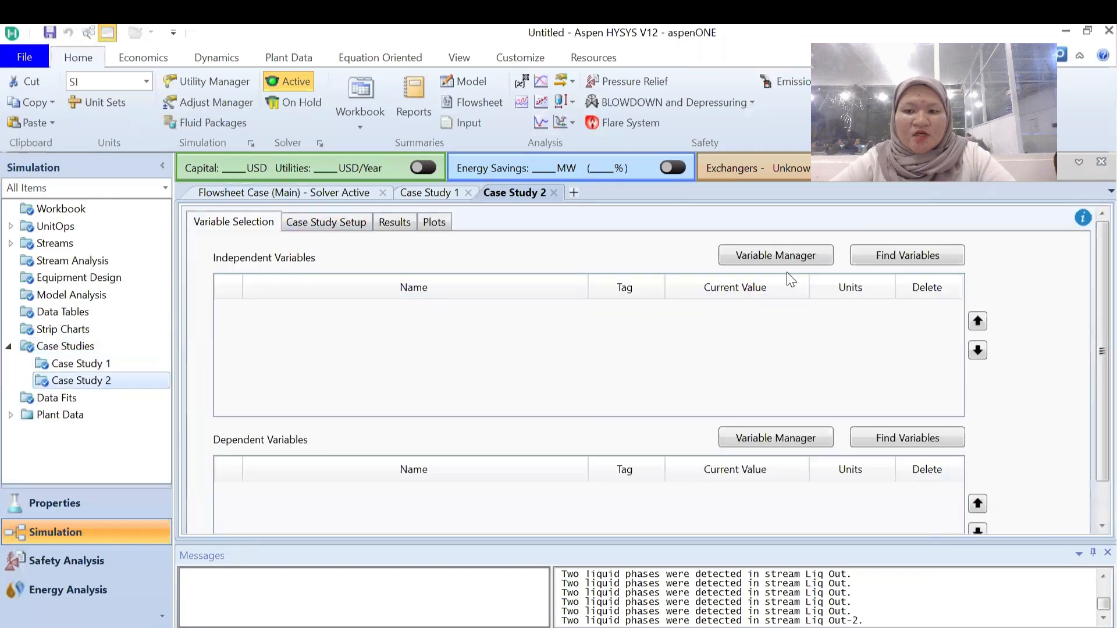
Add the temperature of stream Feed-2 as the independent variable of Case Study 2.
click(903, 256)
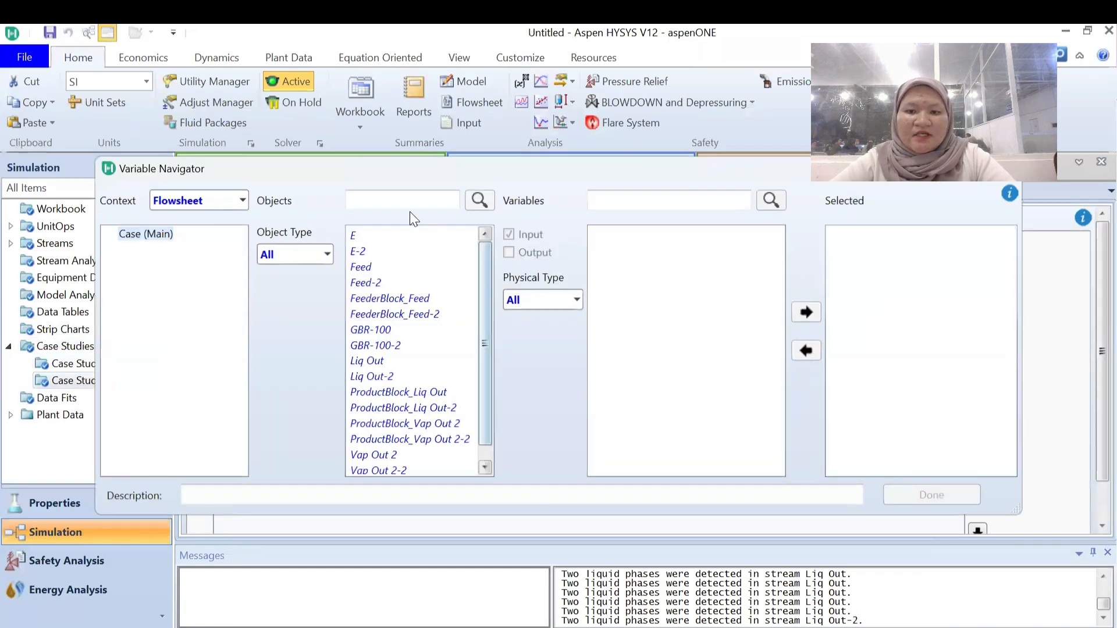
click(379, 283)
click(647, 199)
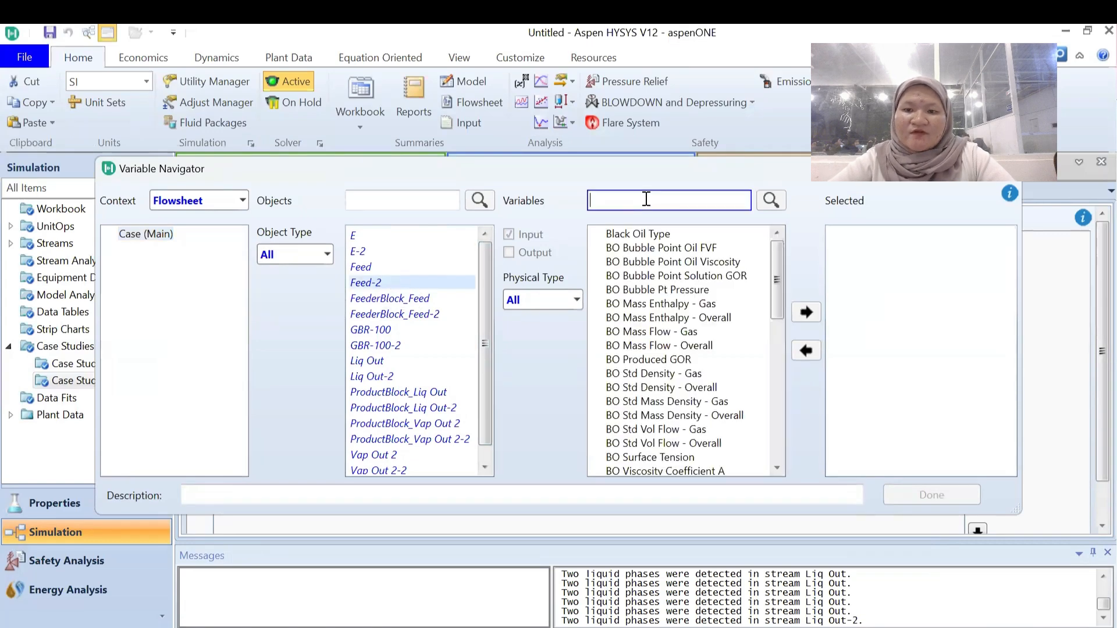
text(Tem)
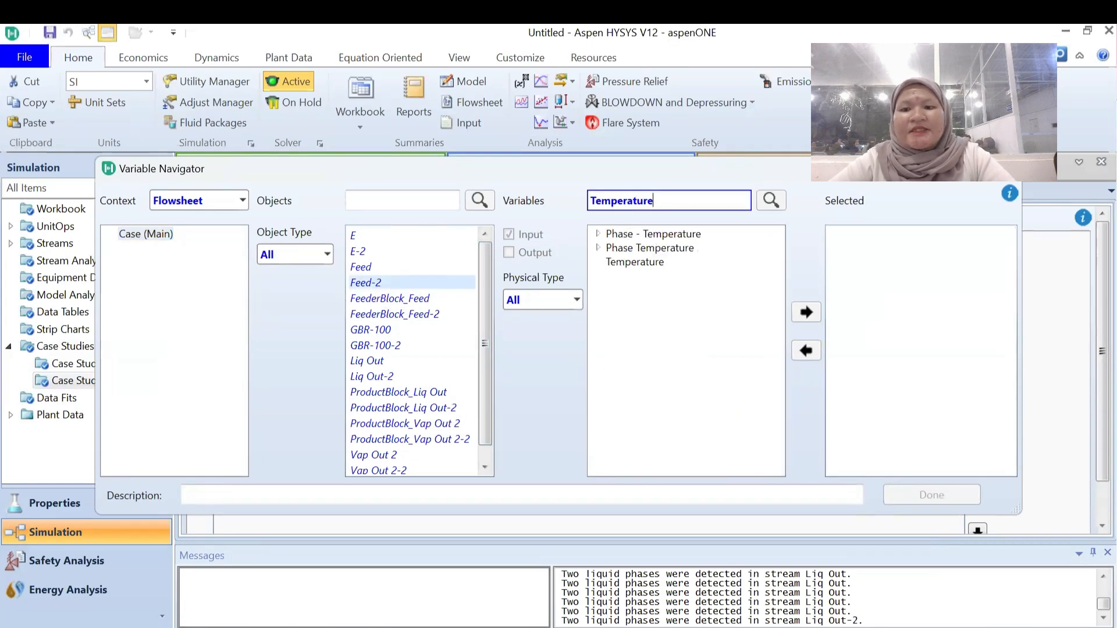
text(perature)
click(636, 262)
click(806, 312)
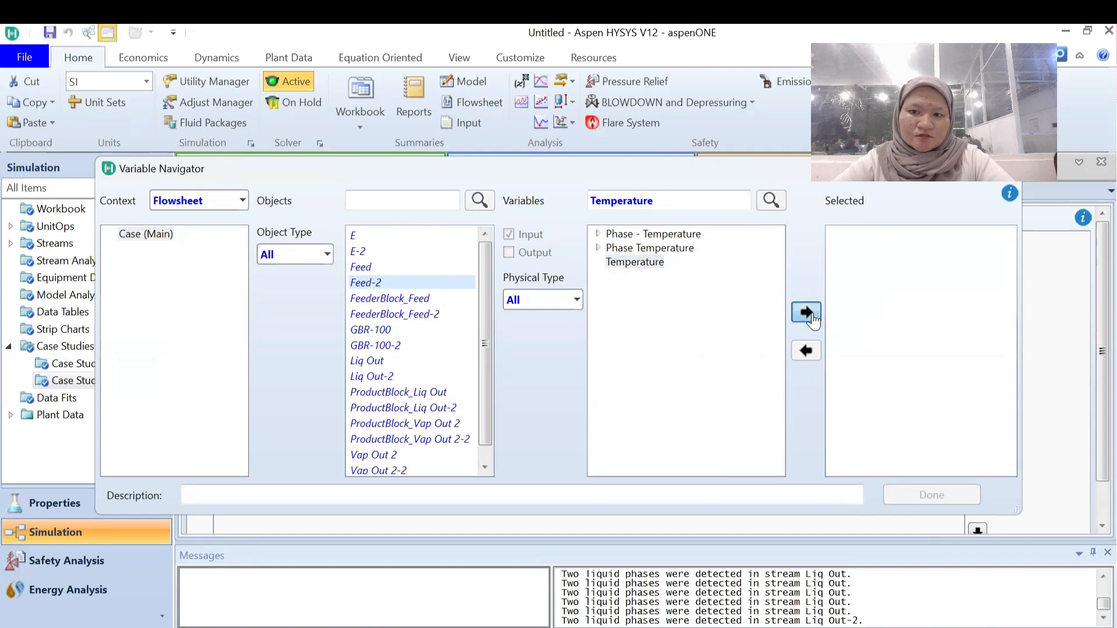
click(927, 504)
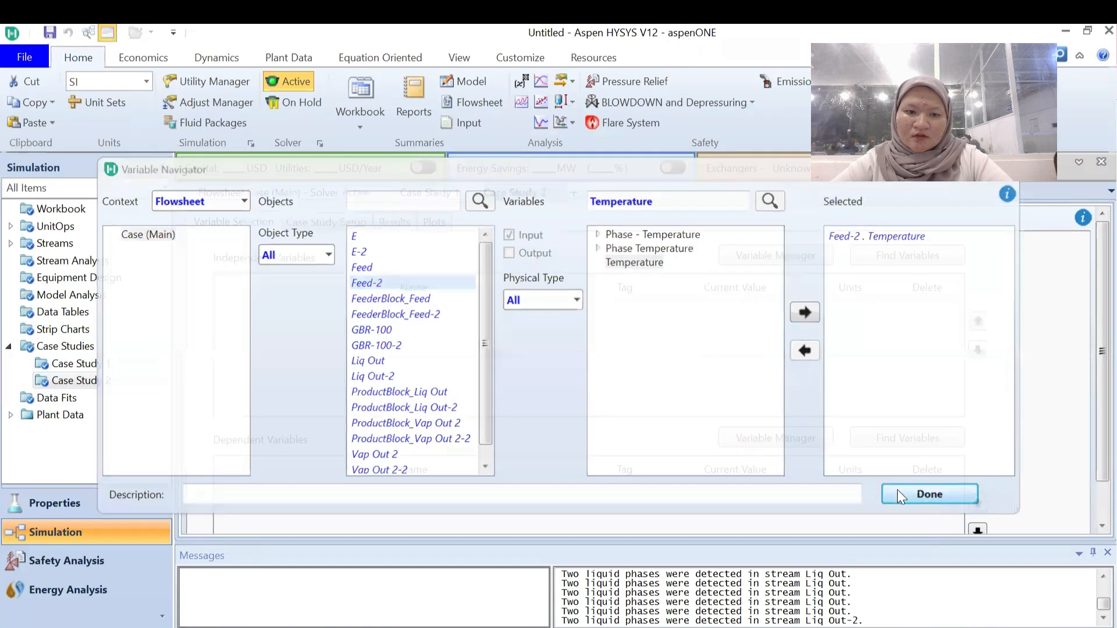
Add the temperature of stream Liq Out-2 as a dependent variable of Case Study 2.
click(888, 394)
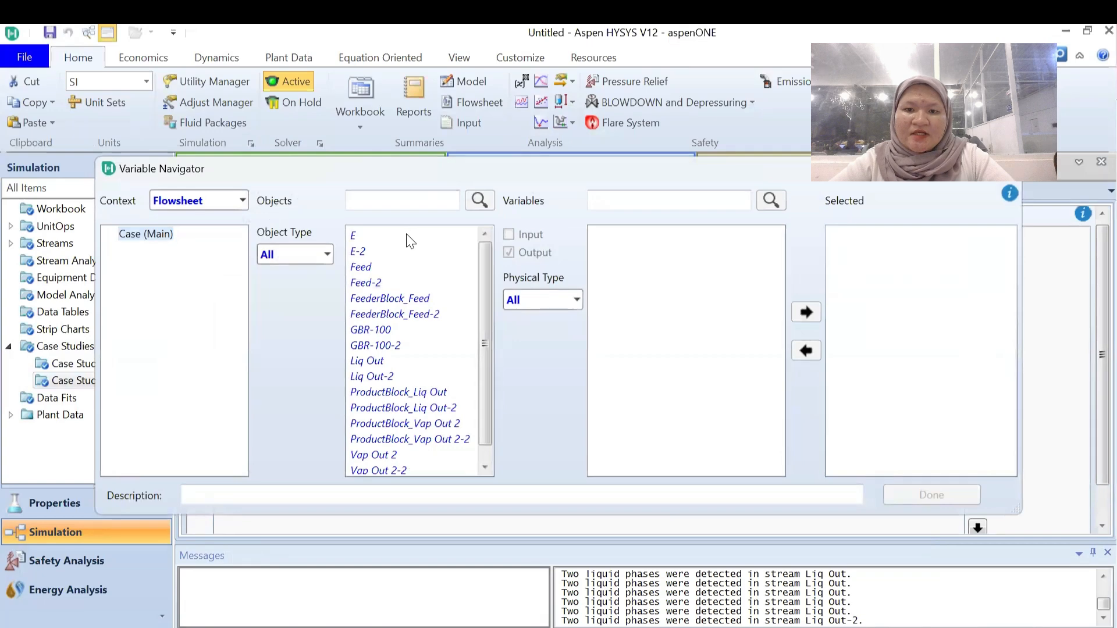
click(388, 378)
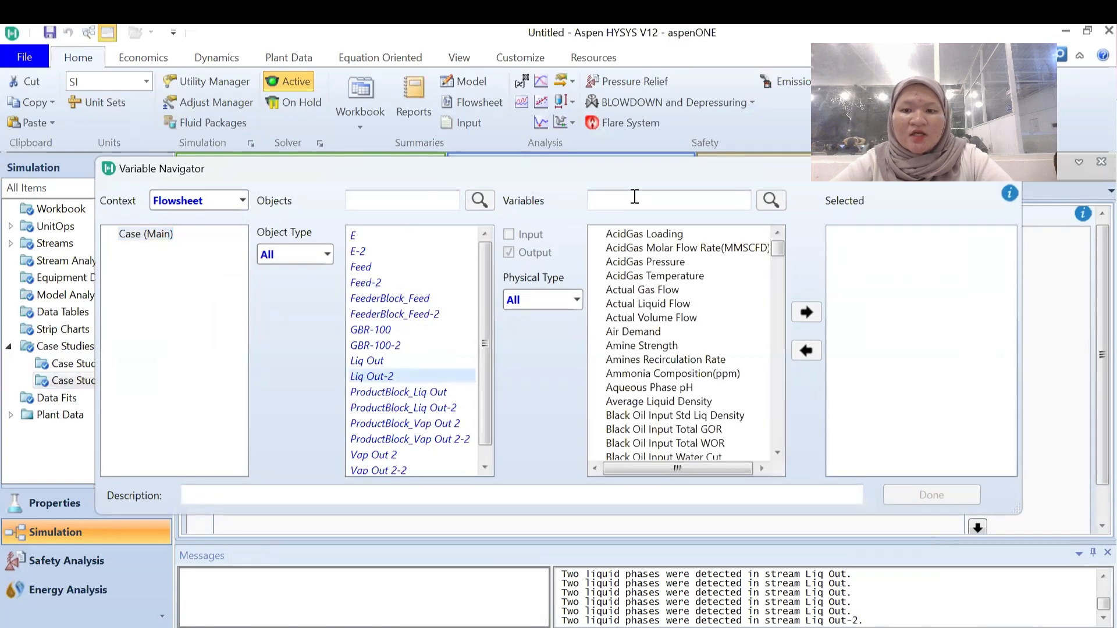
click(635, 198)
text(temperature)
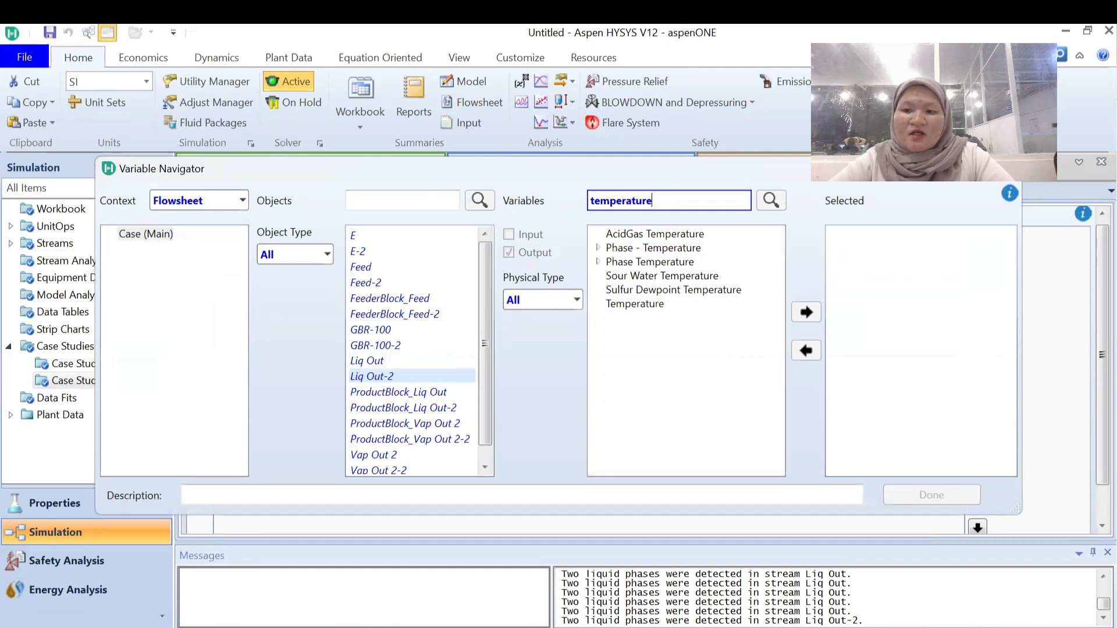
click(634, 304)
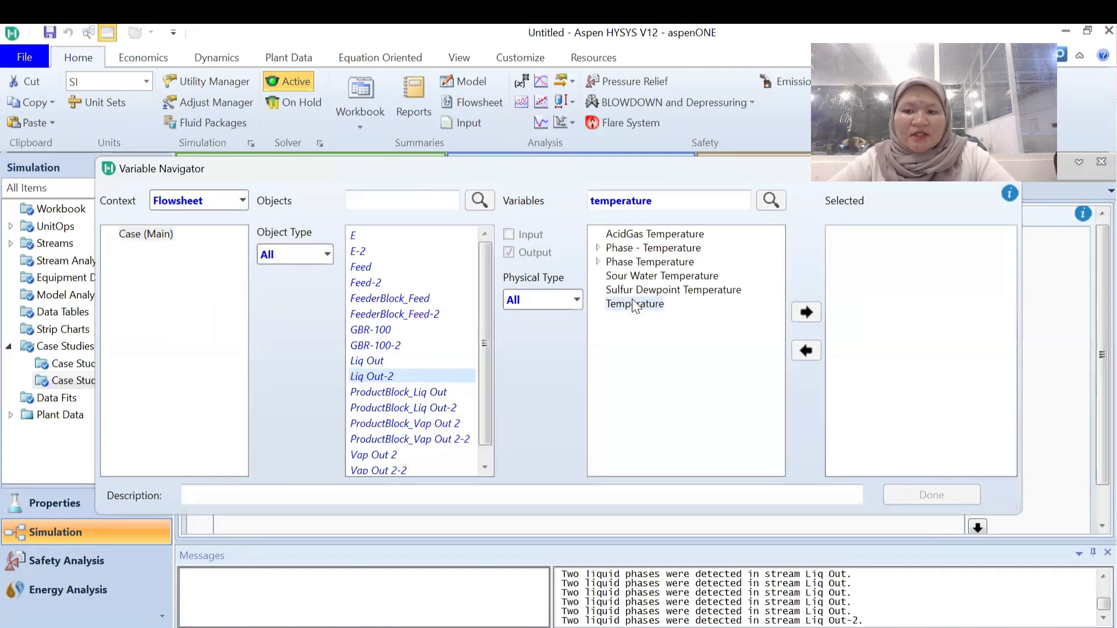
click(806, 312)
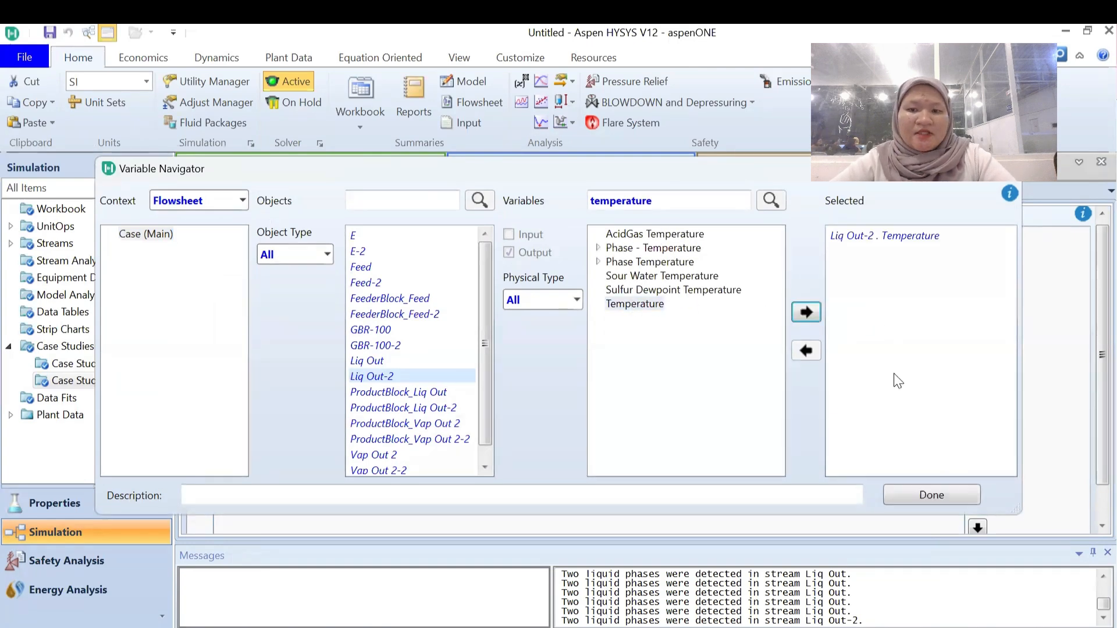
click(919, 498)
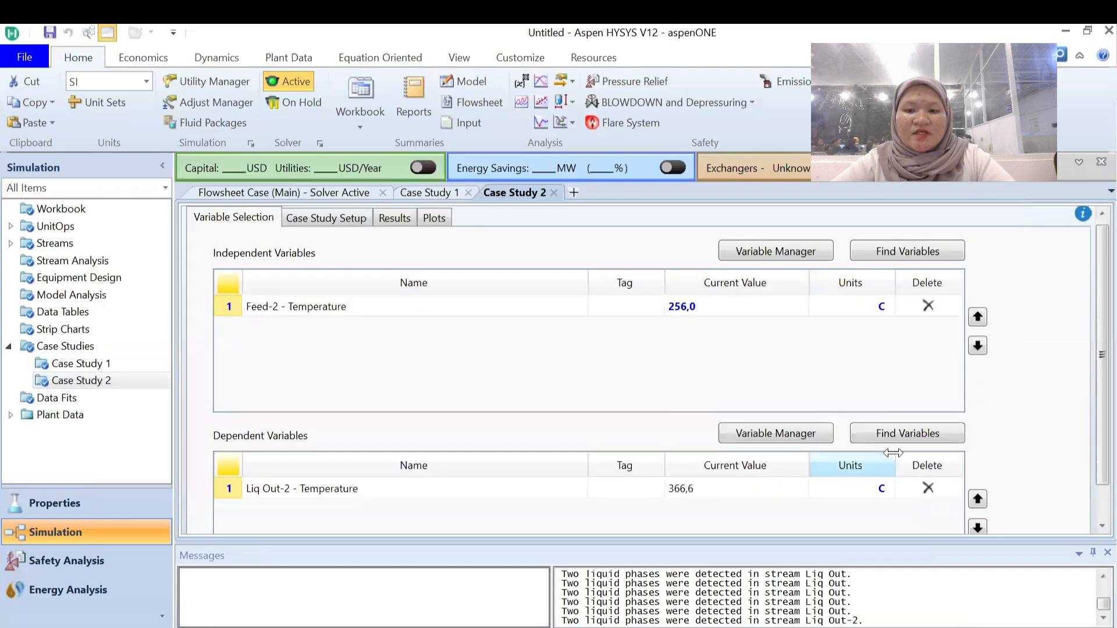
Add the temperature of stream Vap Out 2-2 as a second dependent variable of Case Study 2.
click(906, 443)
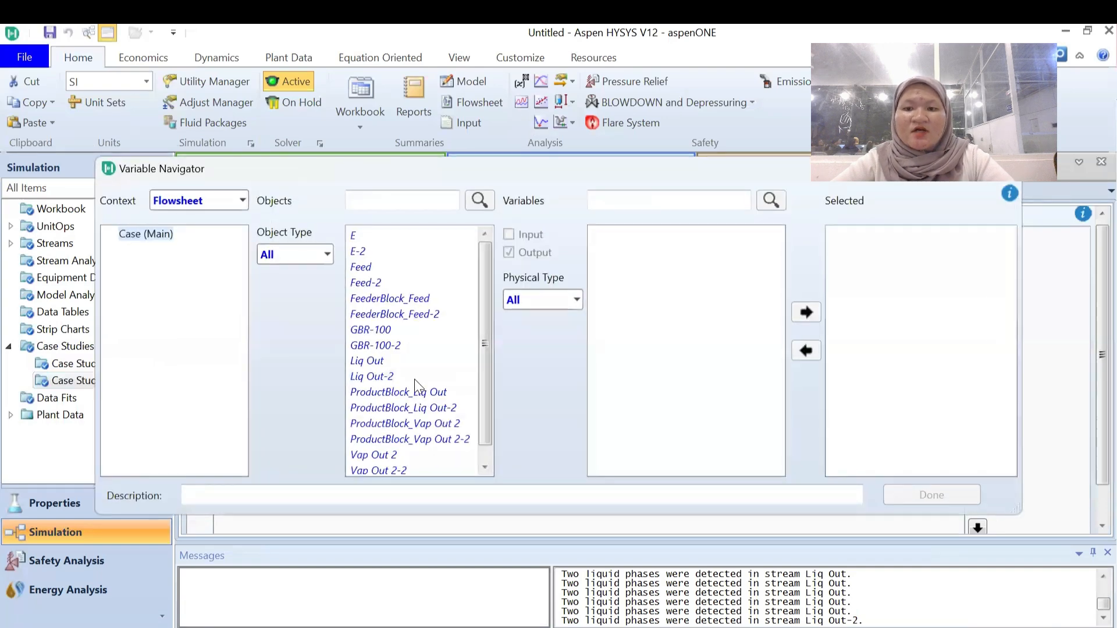
scroll(417, 387, down, 1)
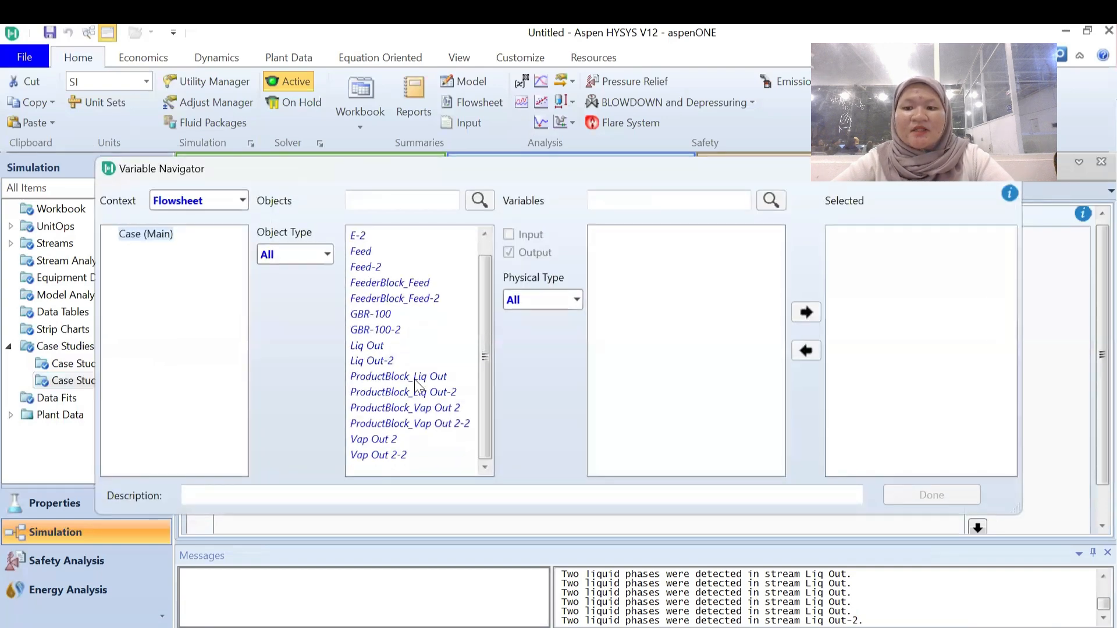
click(402, 456)
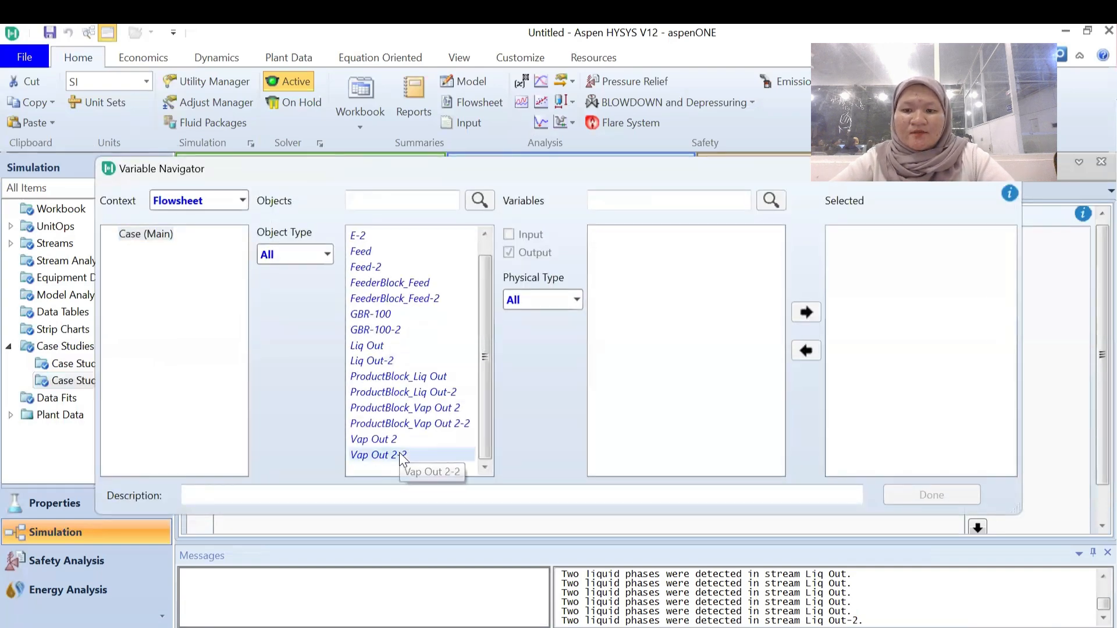
click(622, 204)
text(temperature)
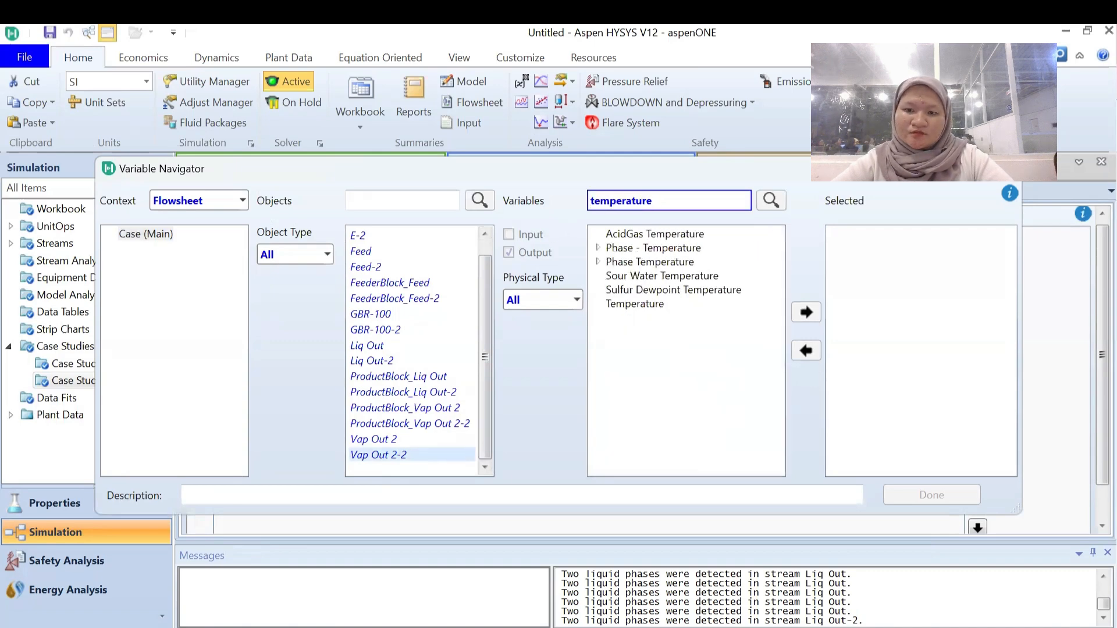
click(652, 309)
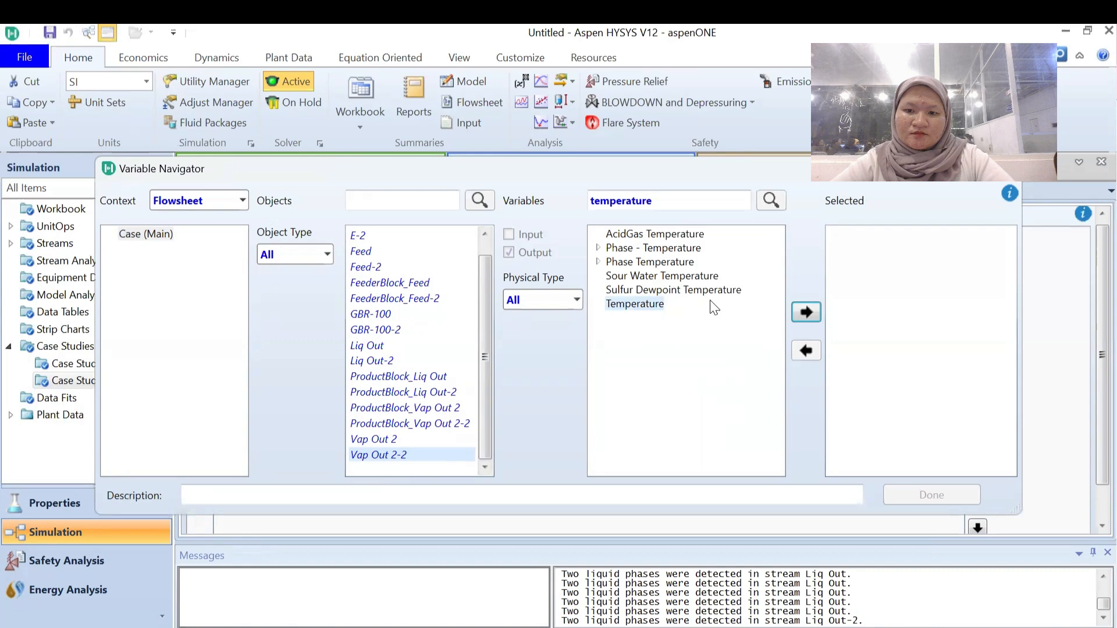
click(804, 312)
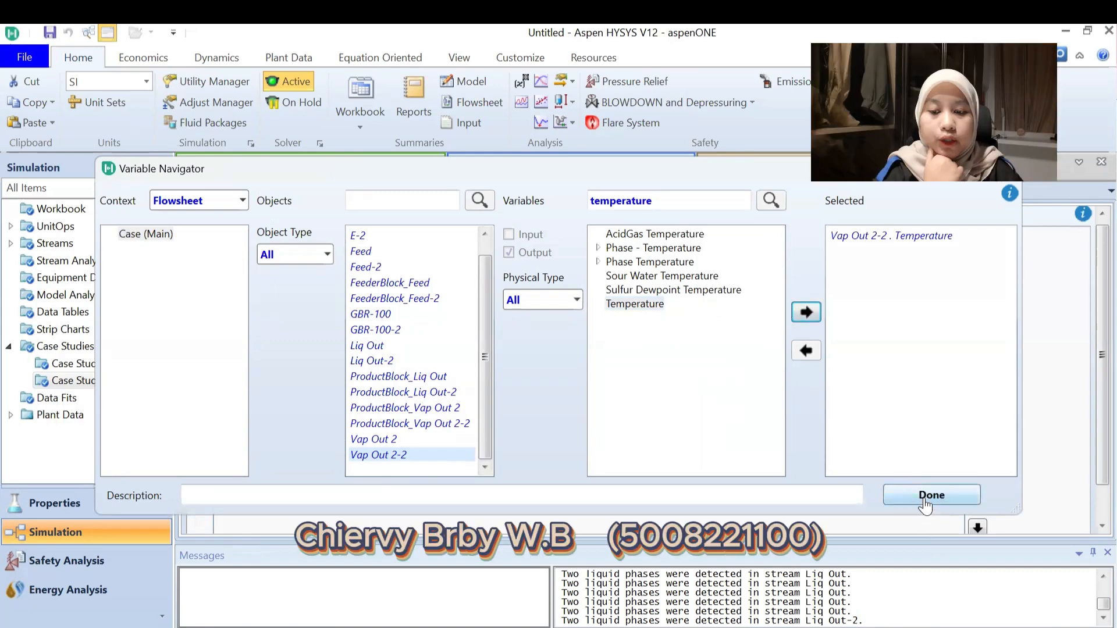
click(922, 496)
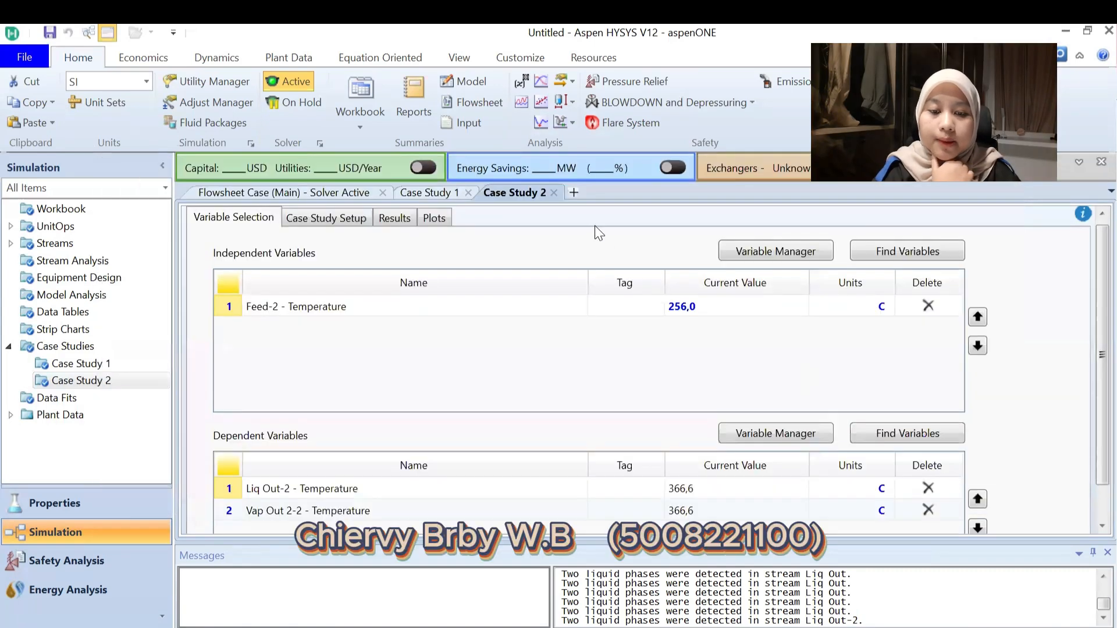
Set the Feed-2 temperature range from 256 to 400 C in 5 steps and run the case study.
click(346, 217)
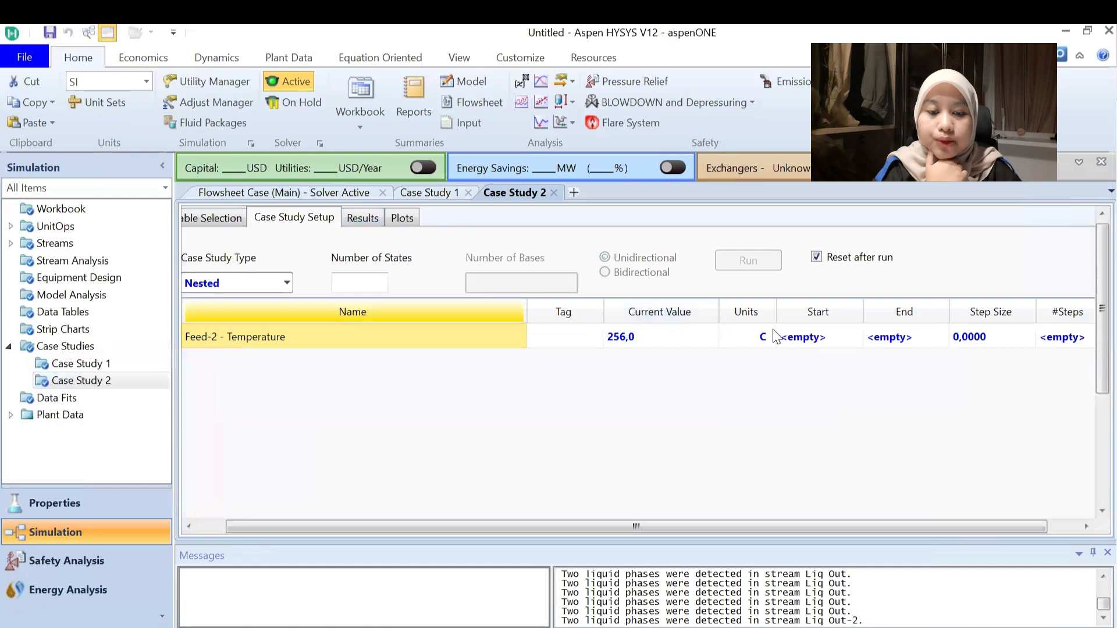
click(812, 343)
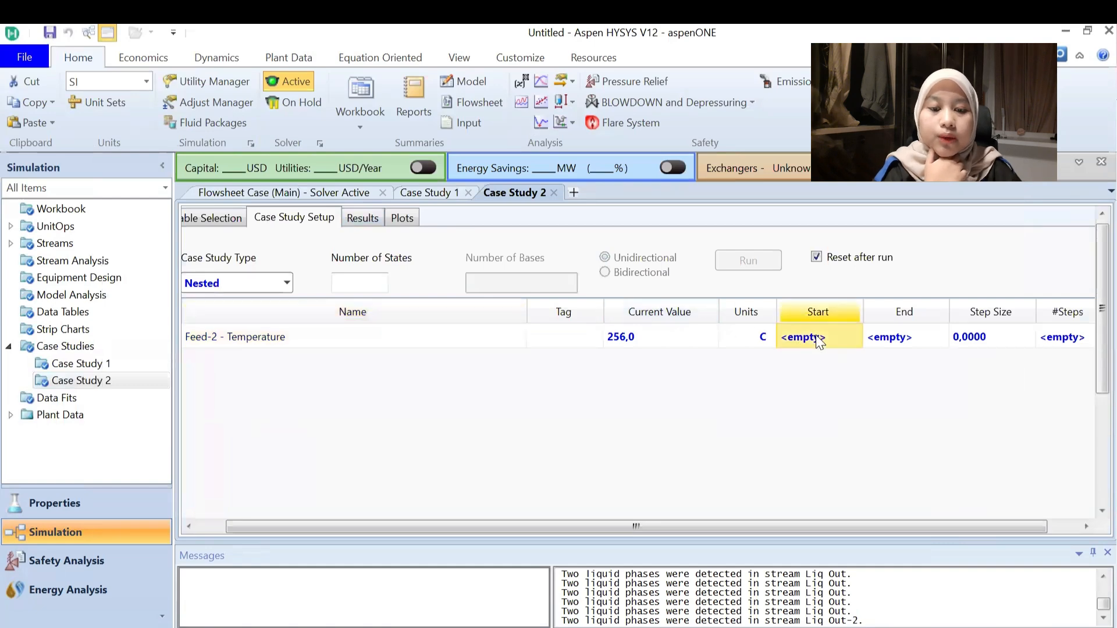
text(256)
key(Return)
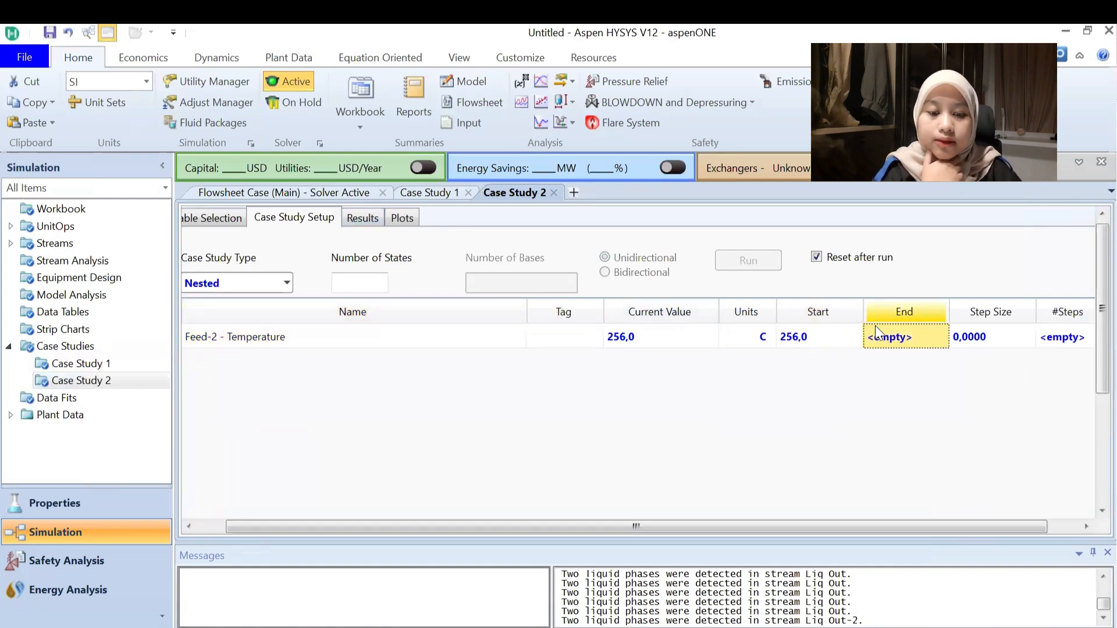
text(400)
key(Return)
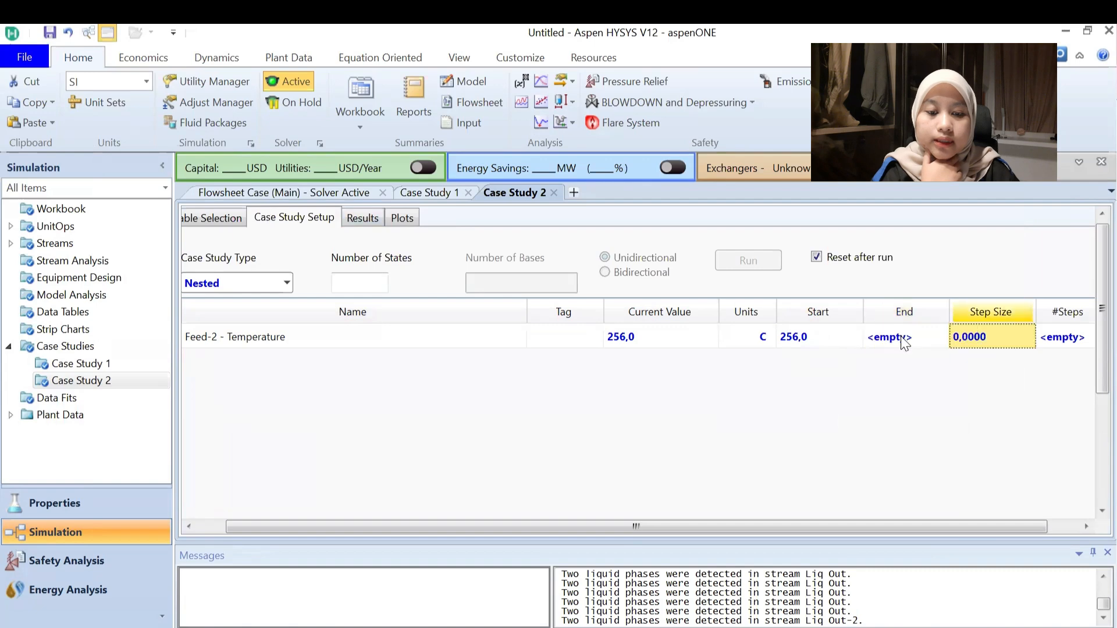
click(1062, 339)
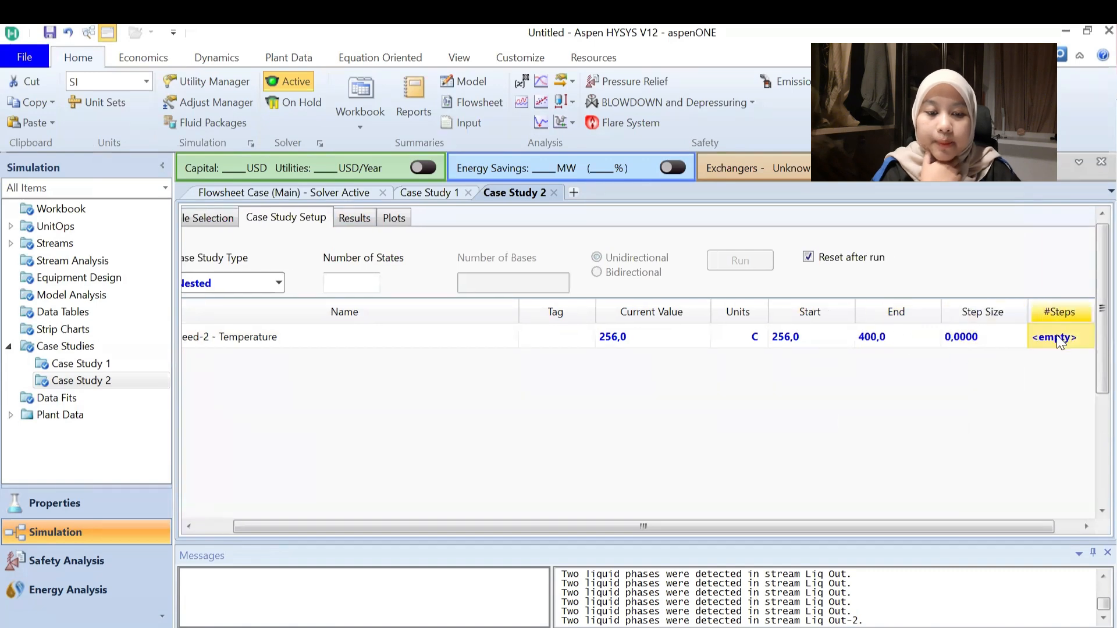
text(5)
key(Return)
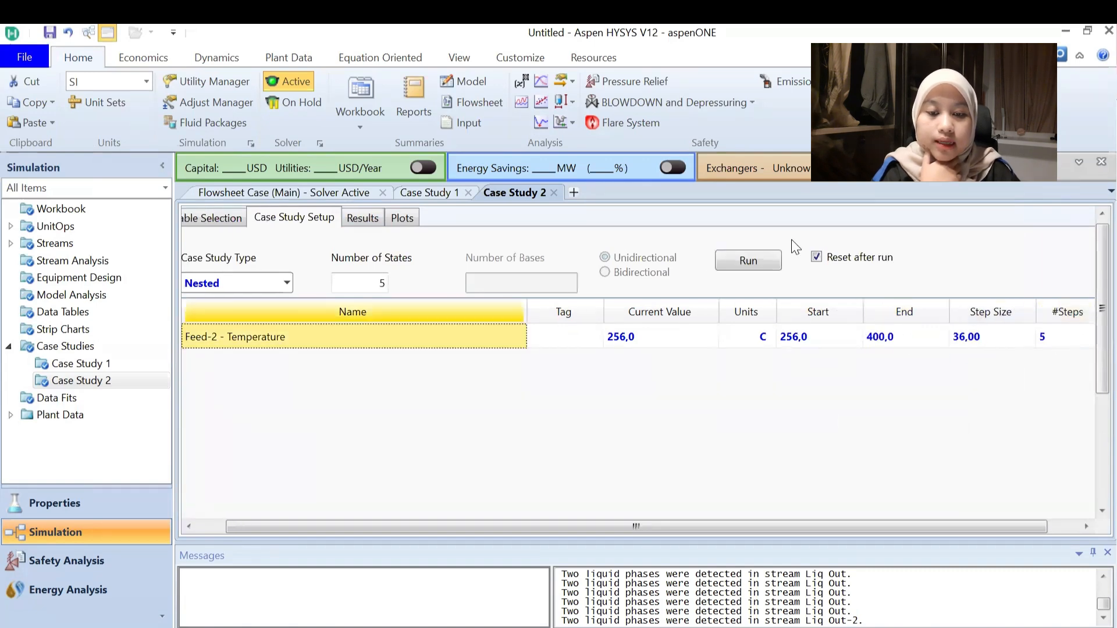
click(752, 263)
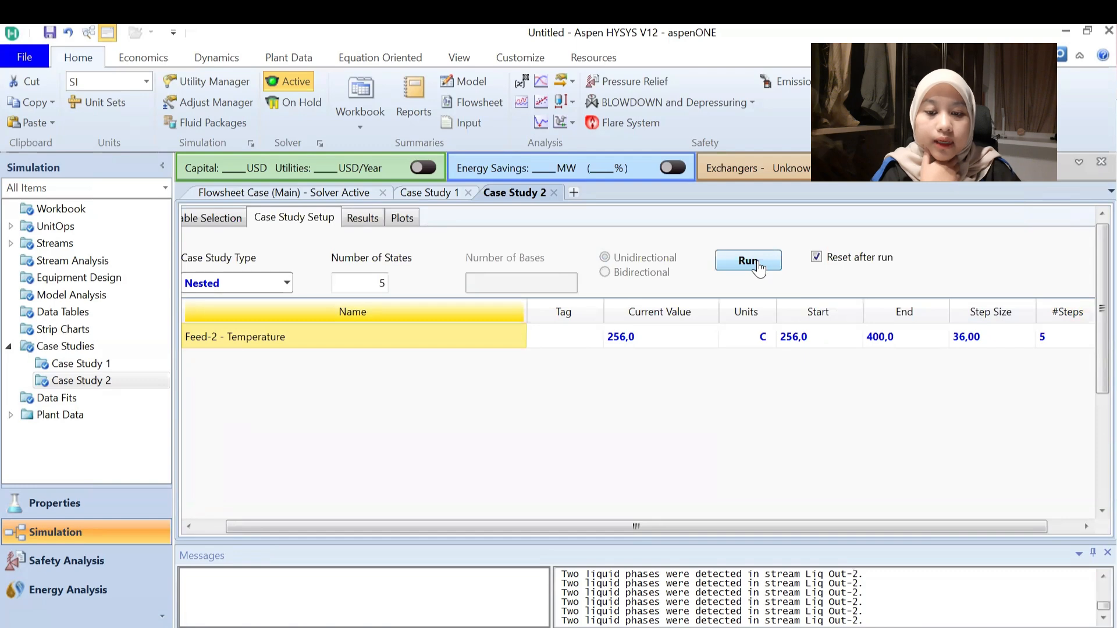
Review the Case Study 2 results table and plot, and switch the plot's Variable A to Vap Out 2-2 - Temperature.
click(375, 219)
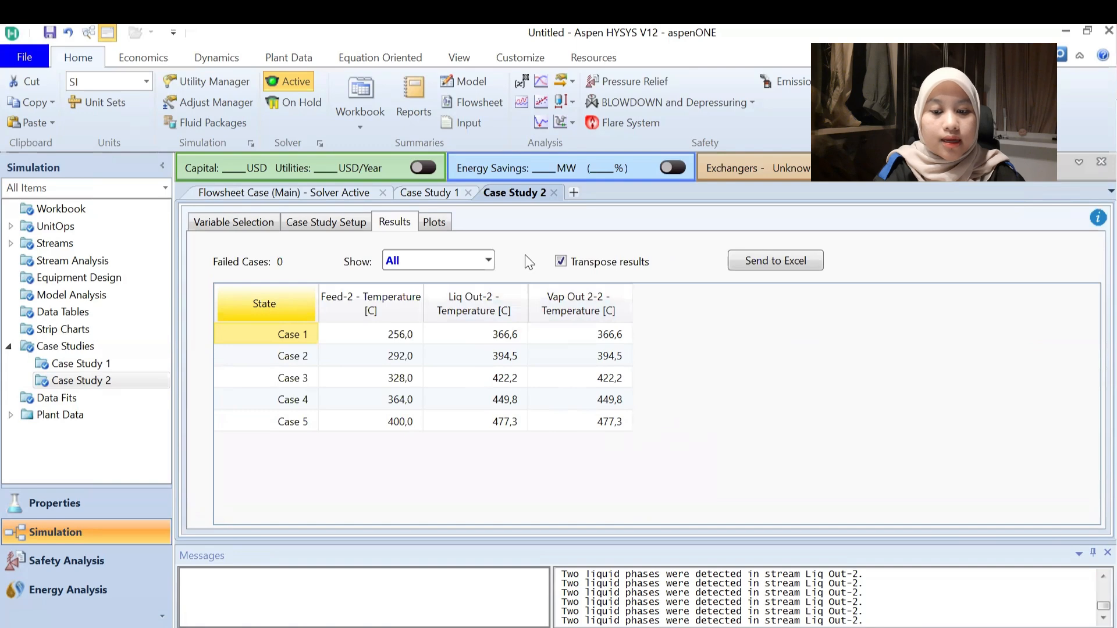
click(437, 224)
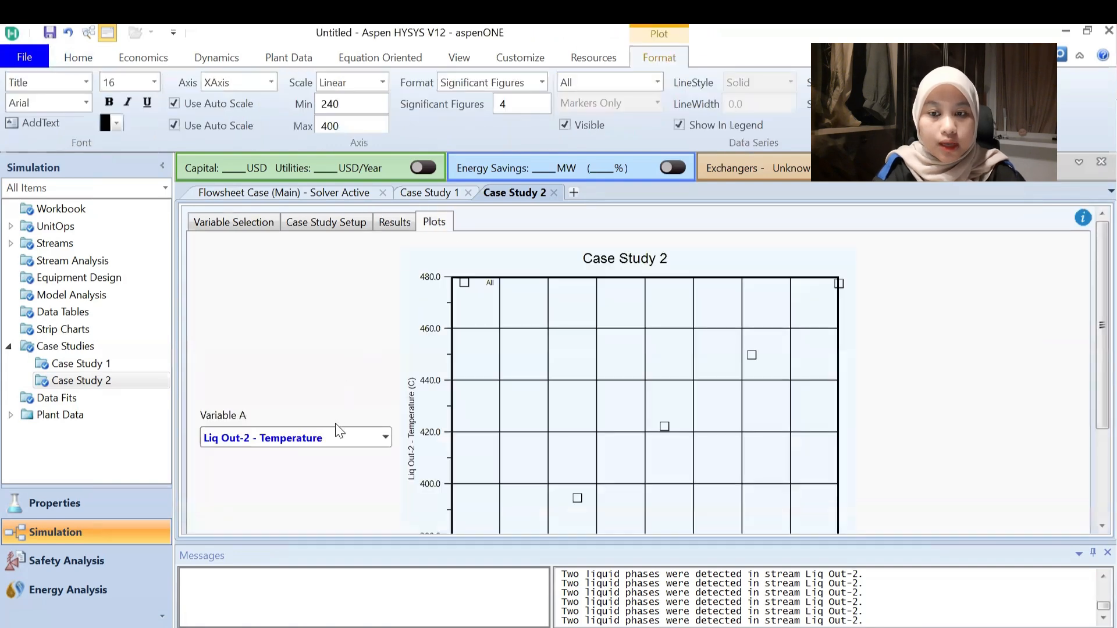
scroll(342, 433, down, 3)
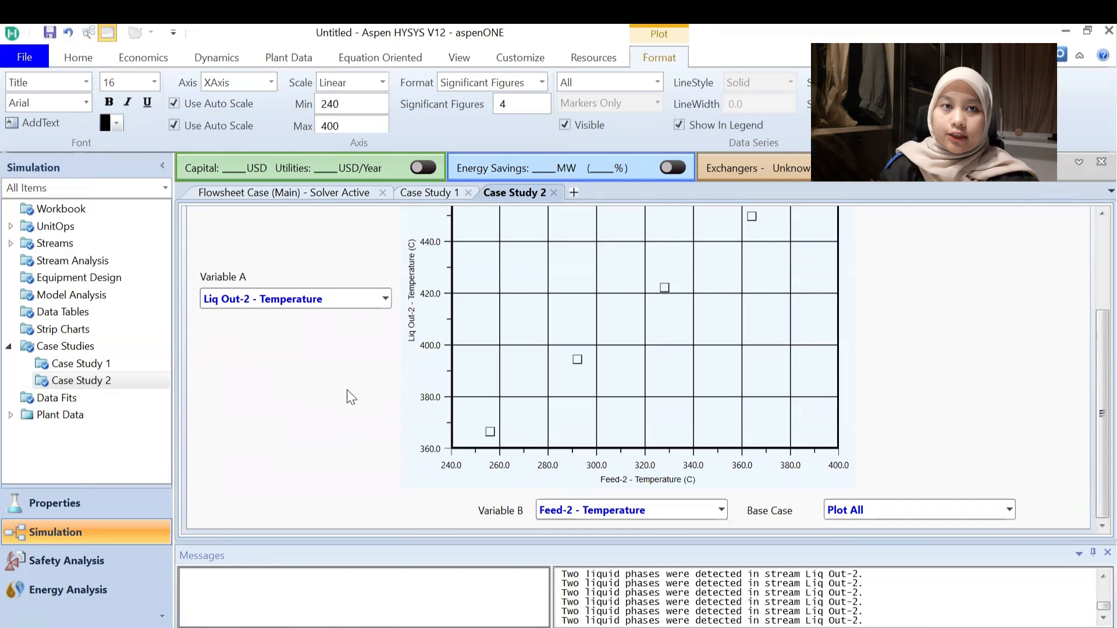
scroll(347, 397, down, 2)
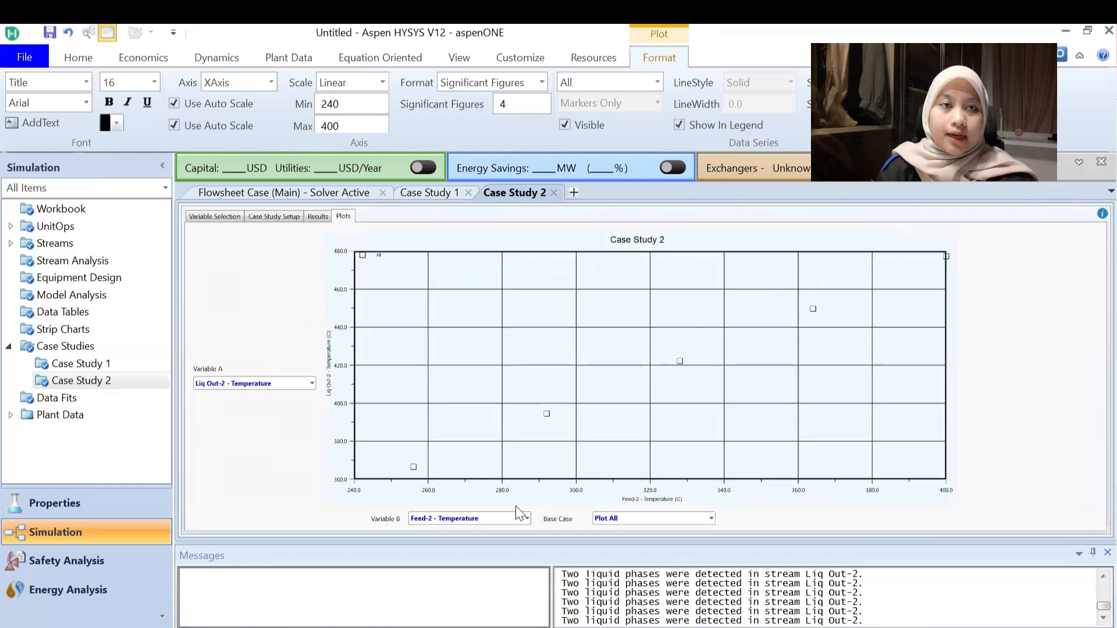
click(310, 384)
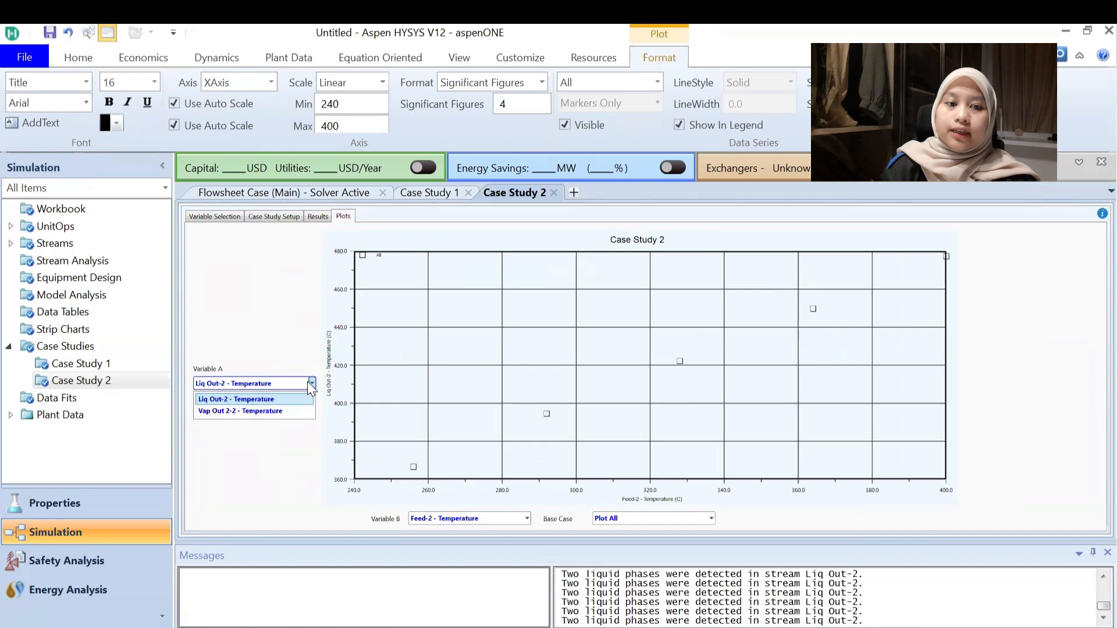
click(289, 410)
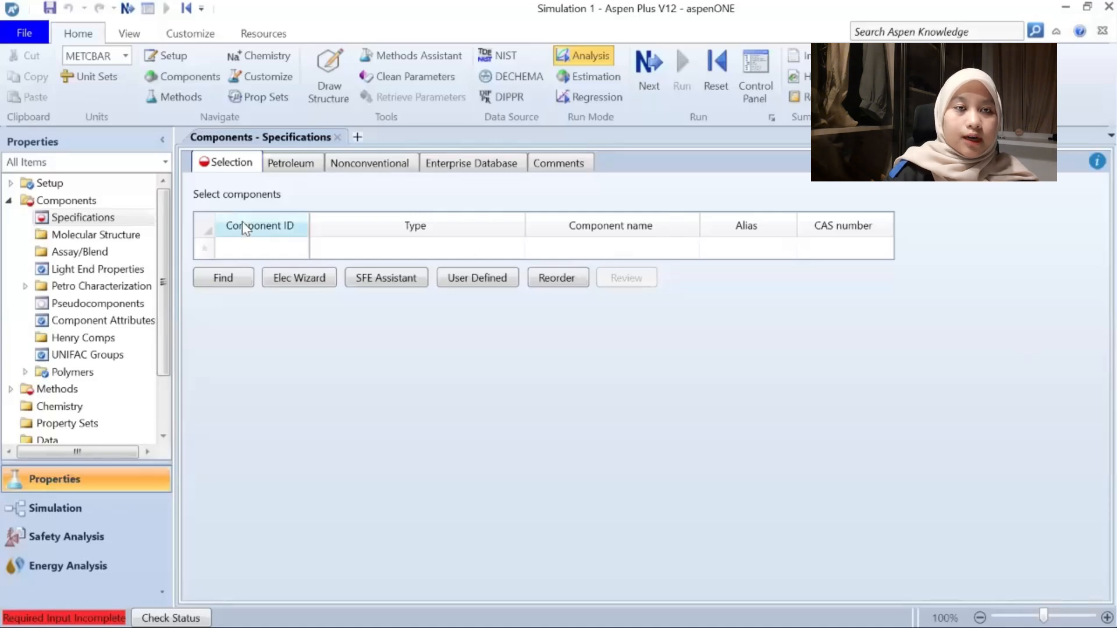
In Aspen Plus, add H2O and CO to the component list of the new simulation.
click(289, 251)
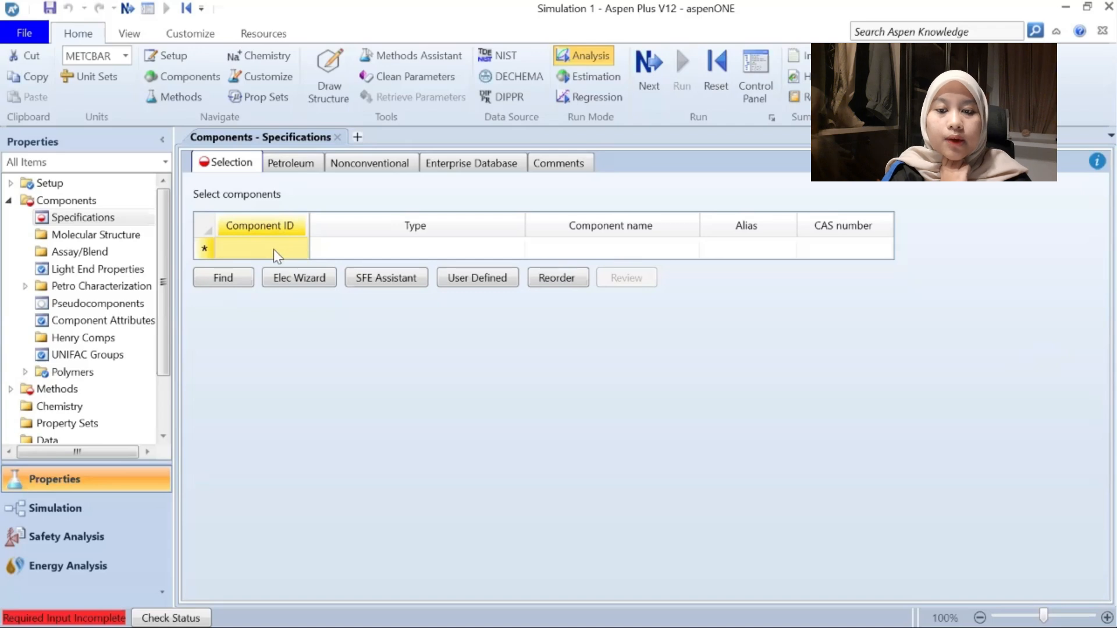
text(H2)
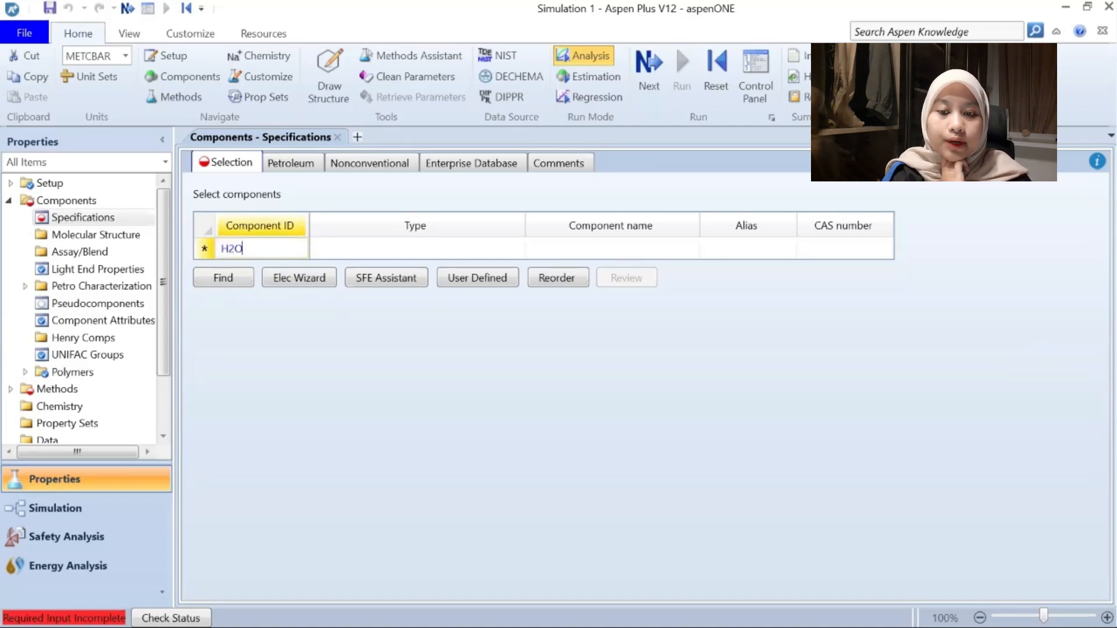
text(O)
key(Return)
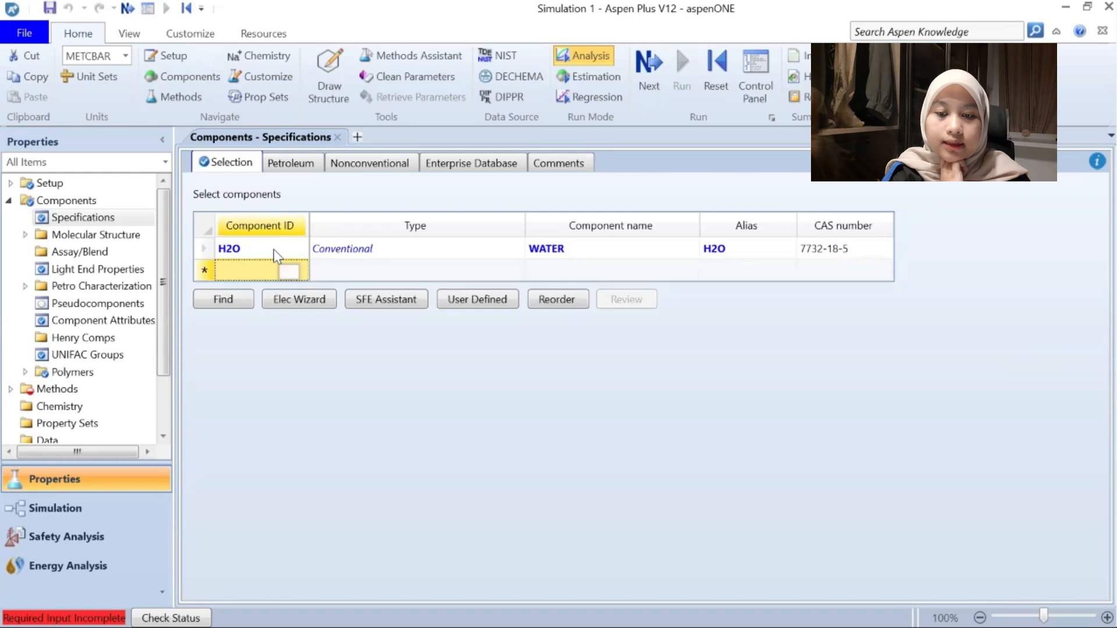
text(CO)
key(Return)
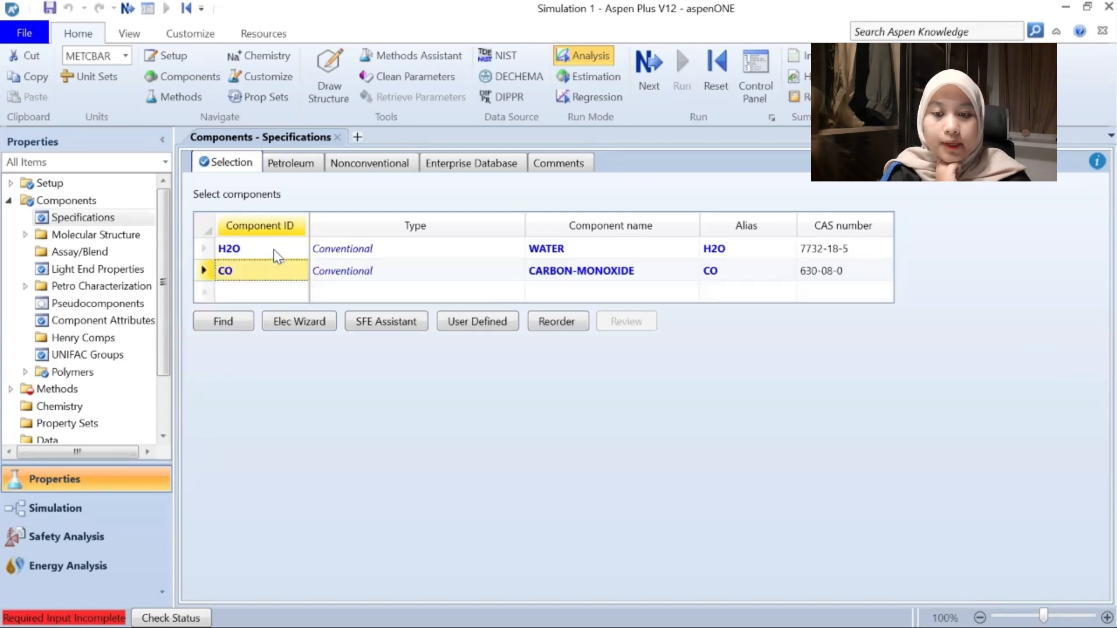
Add CO2 and H2 to the simulation's component list.
text(CO2)
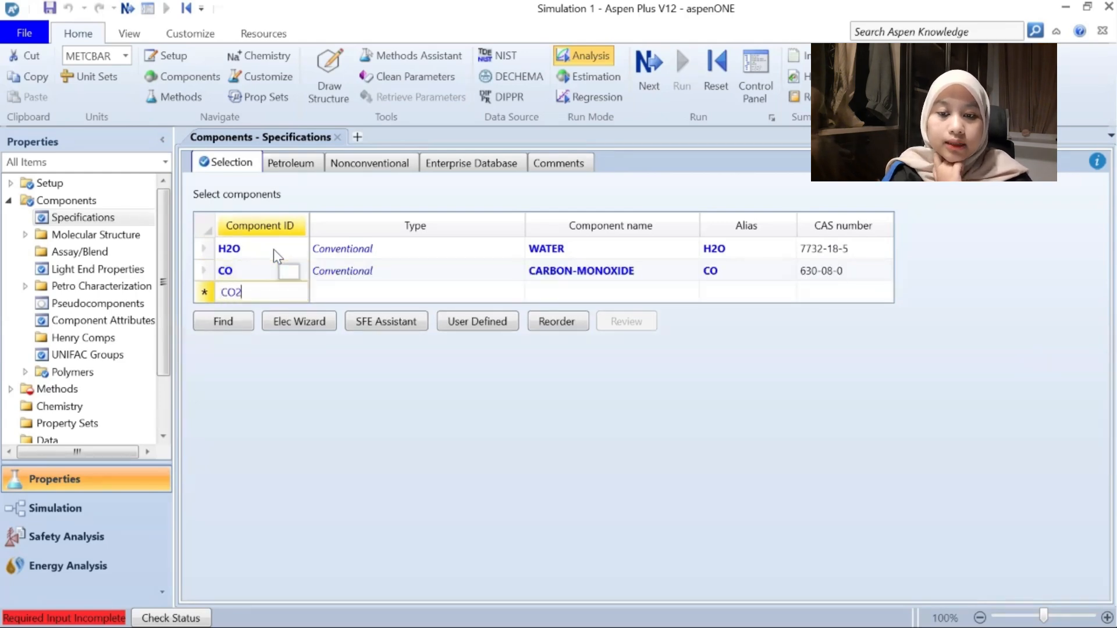
key(Return)
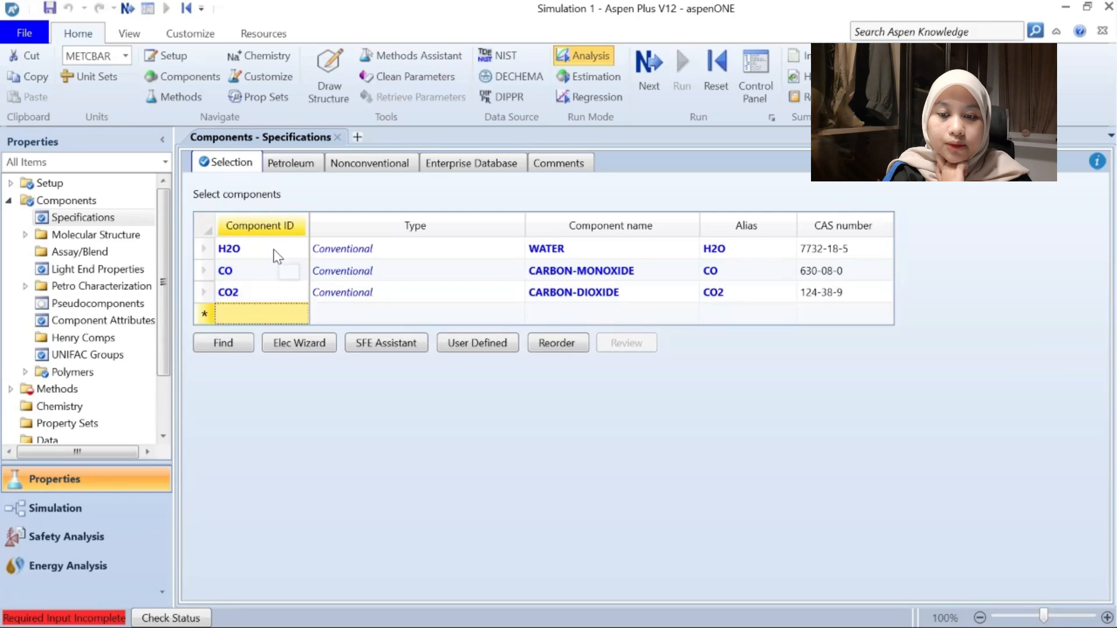
text(H2)
key(Return)
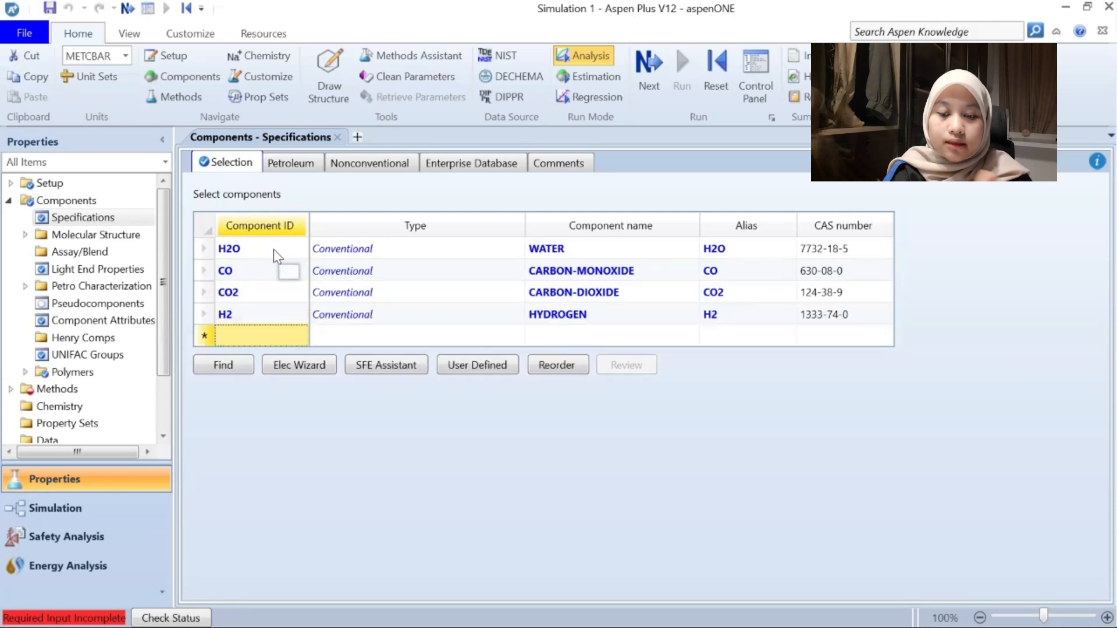
Set the base property method to PENG-ROB and continue to its binary interaction parameters to complete the required properties input.
click(657, 89)
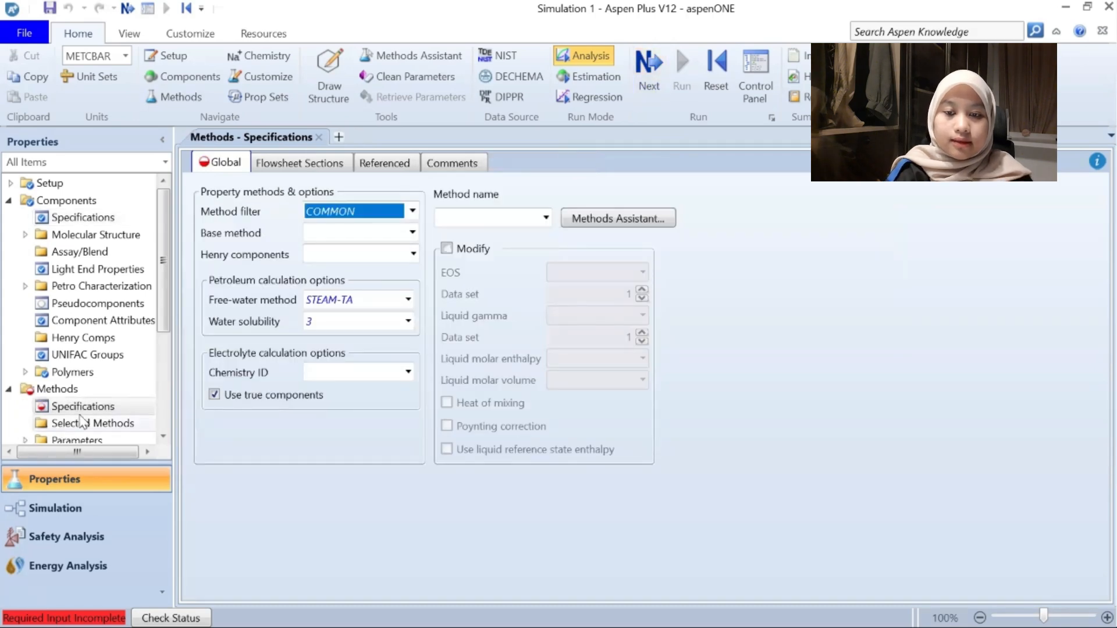
click(58, 394)
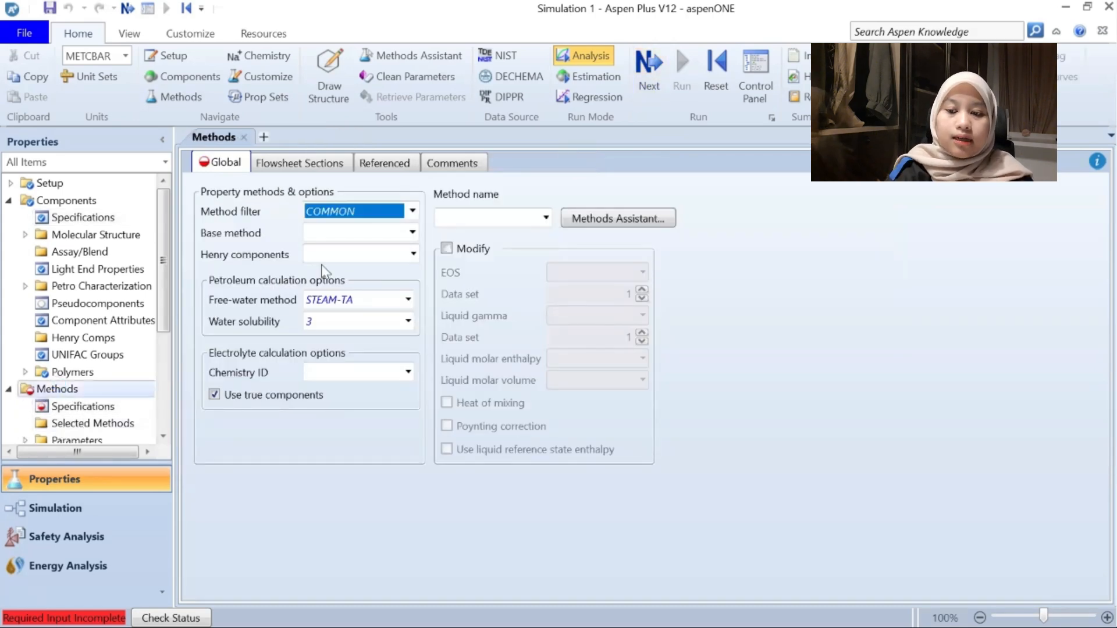
click(412, 233)
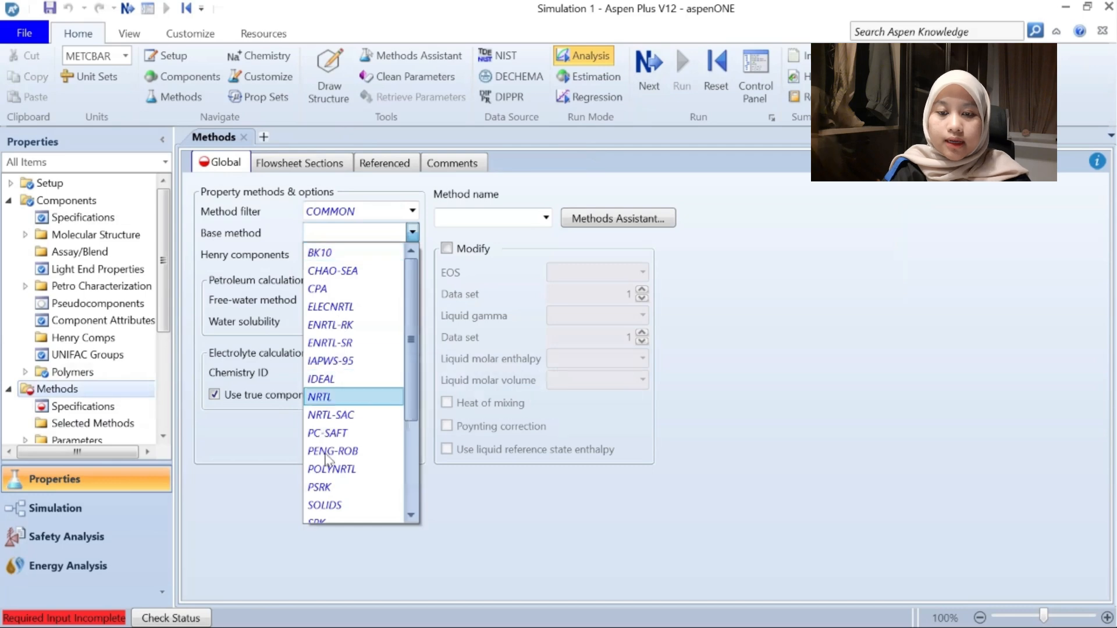
click(336, 453)
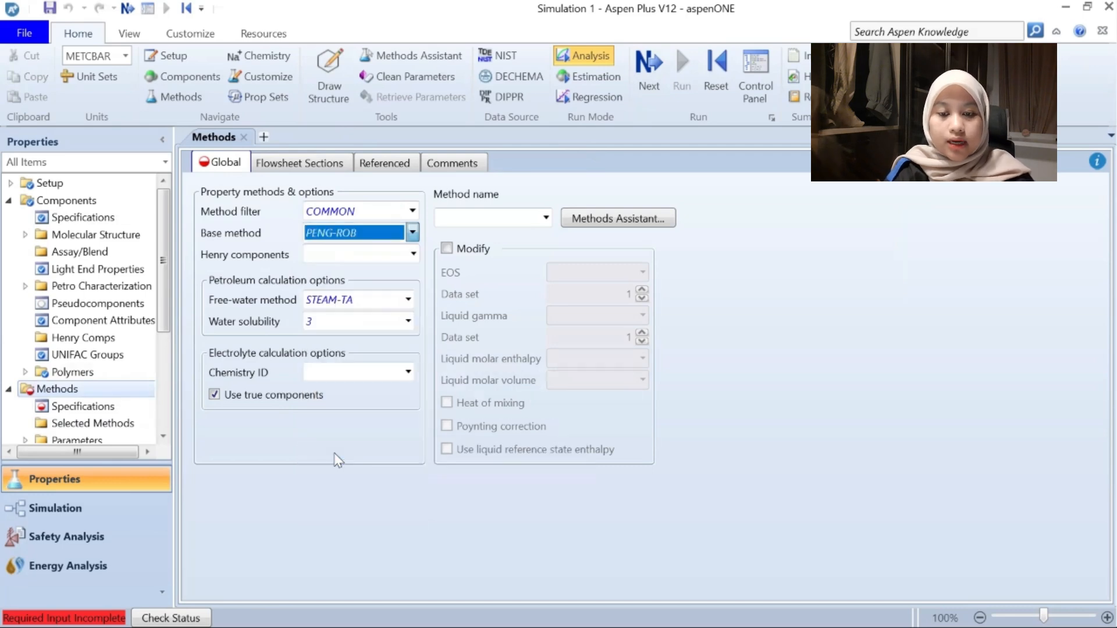
click(546, 218)
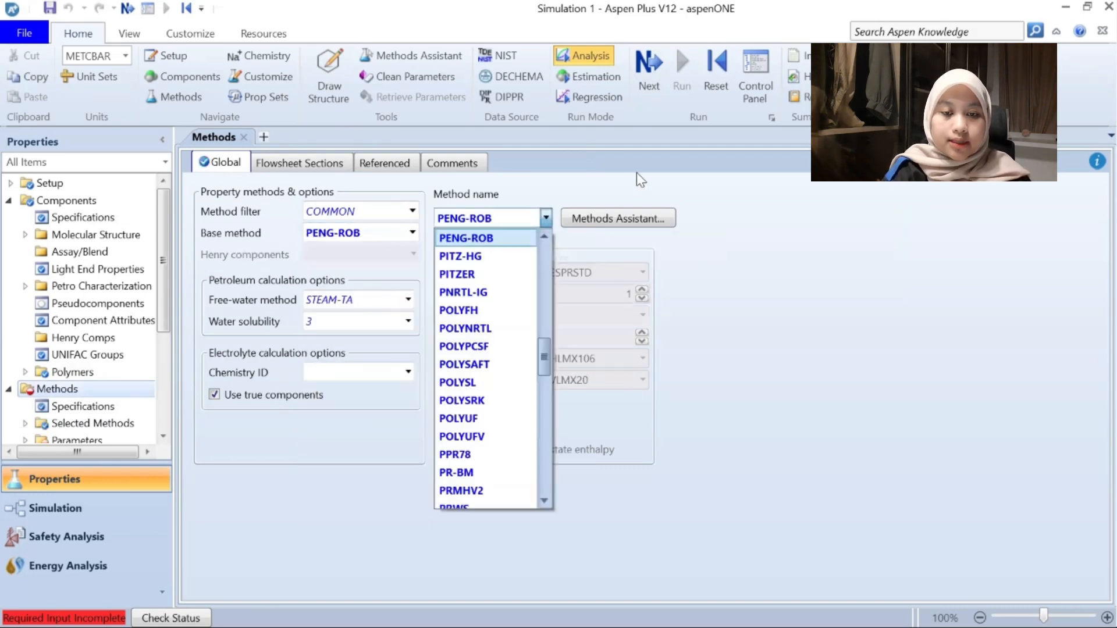
click(521, 233)
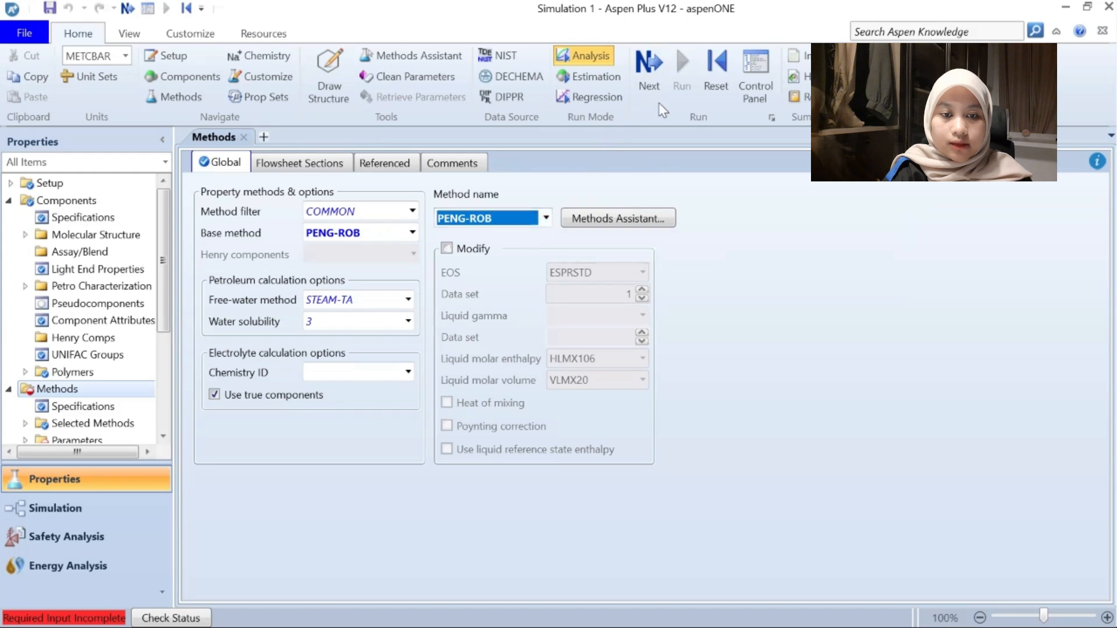
click(647, 79)
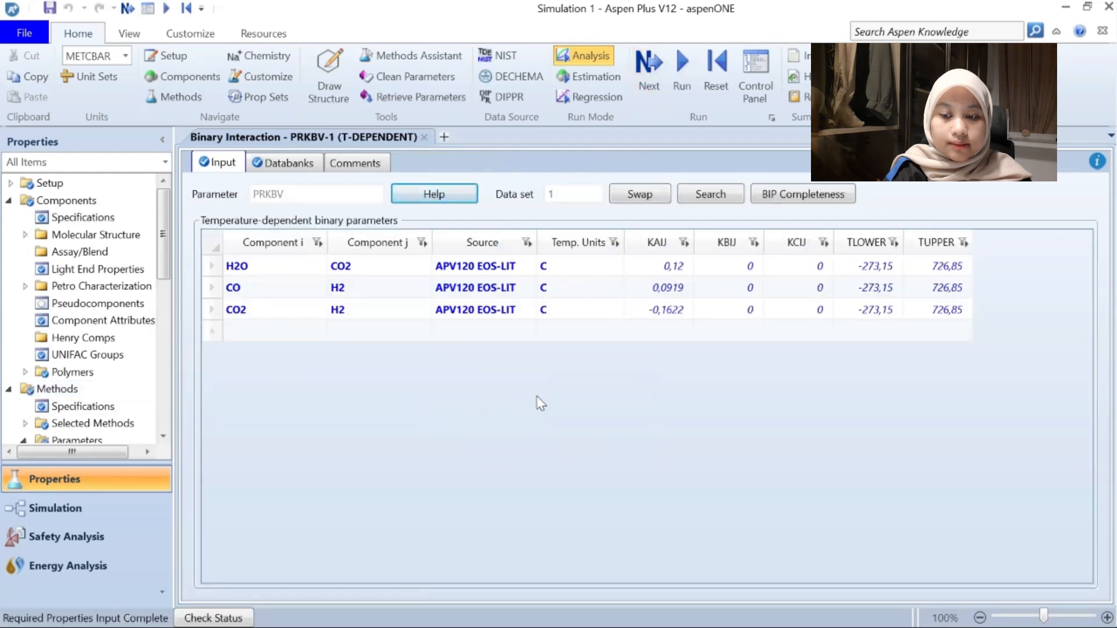
click(8, 389)
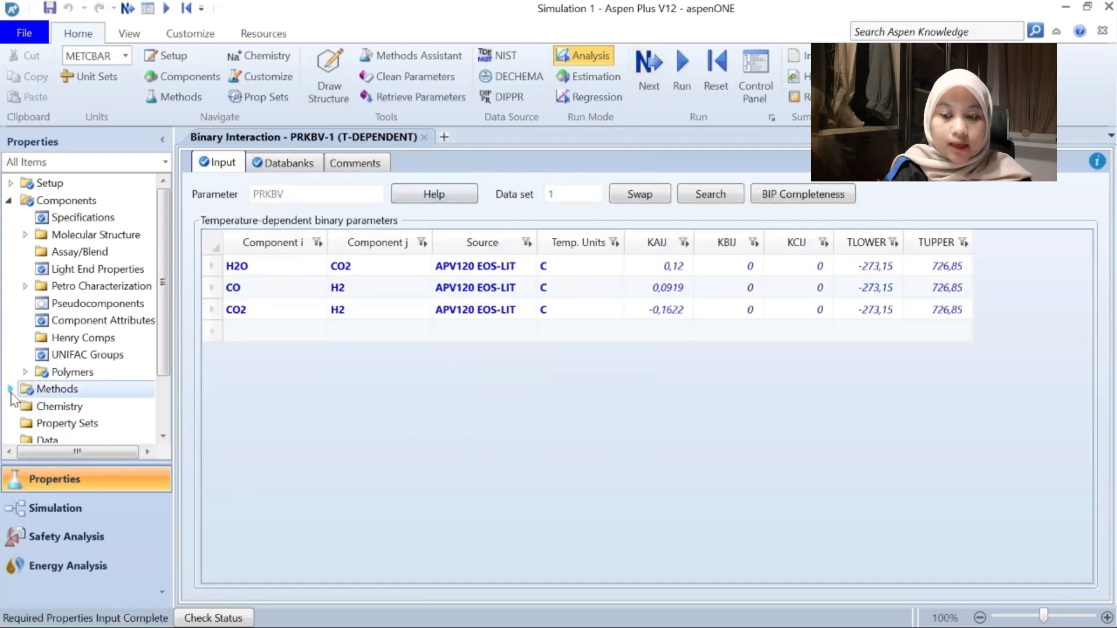
Switch to the simulation environment and place an RGibbs reactor on the main flowsheet.
click(85, 511)
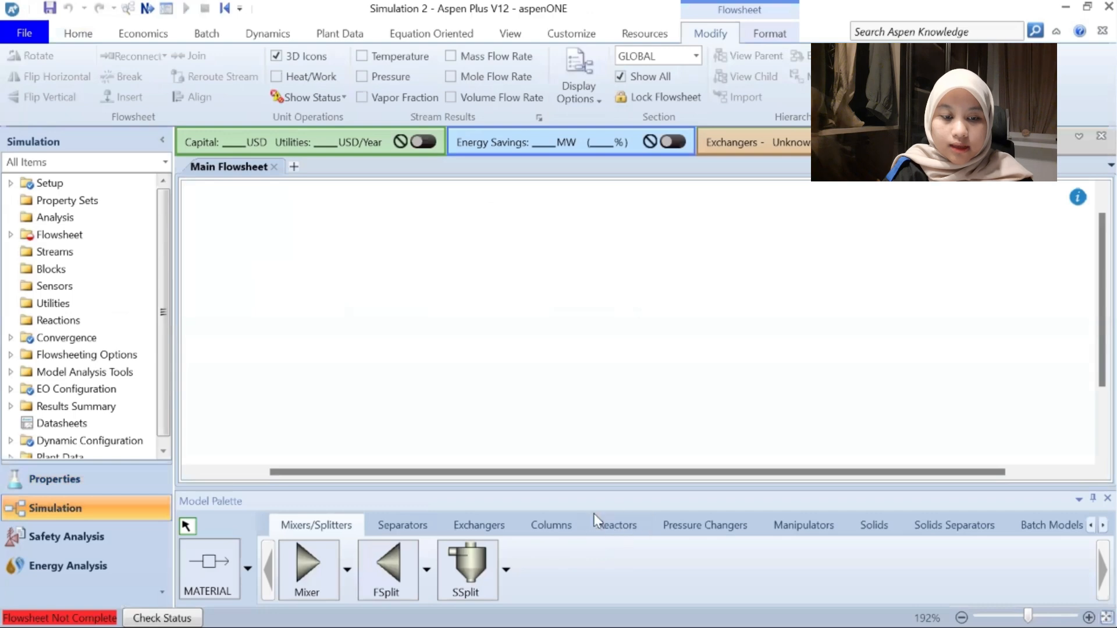
click(624, 530)
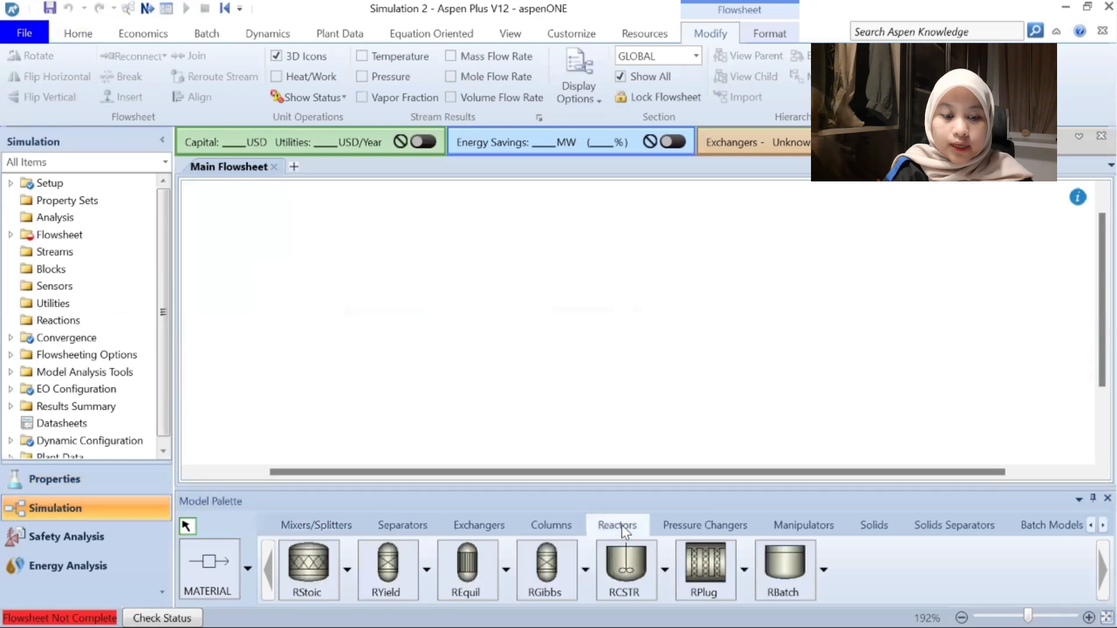
click(547, 563)
click(467, 311)
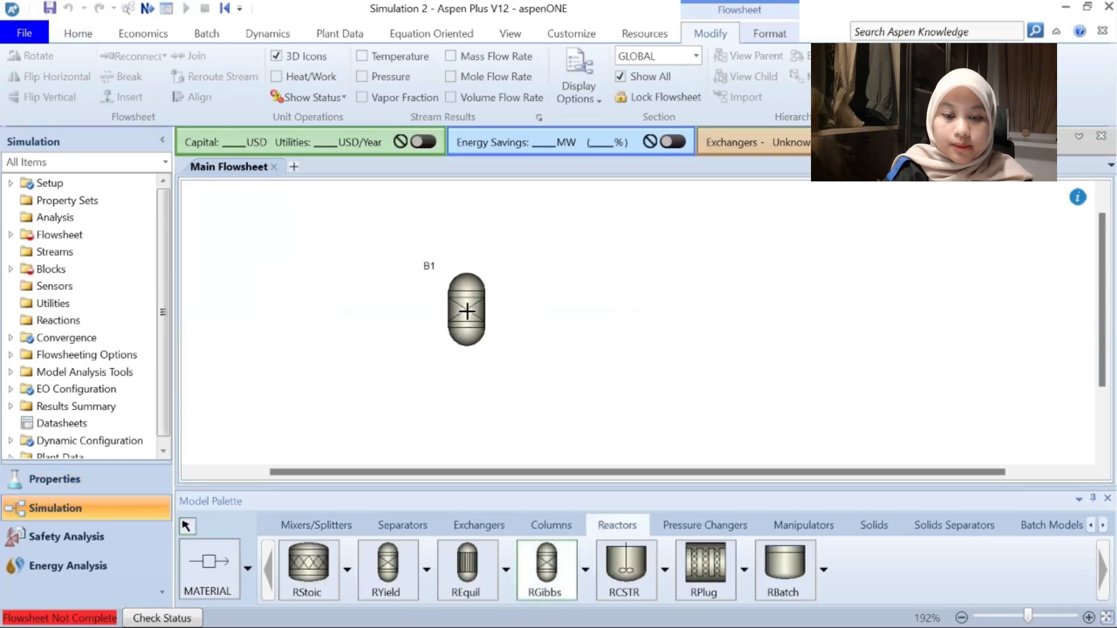
Connect a material feed stream to the required feed port of reactor B1 and a material product stream to its product port.
click(231, 562)
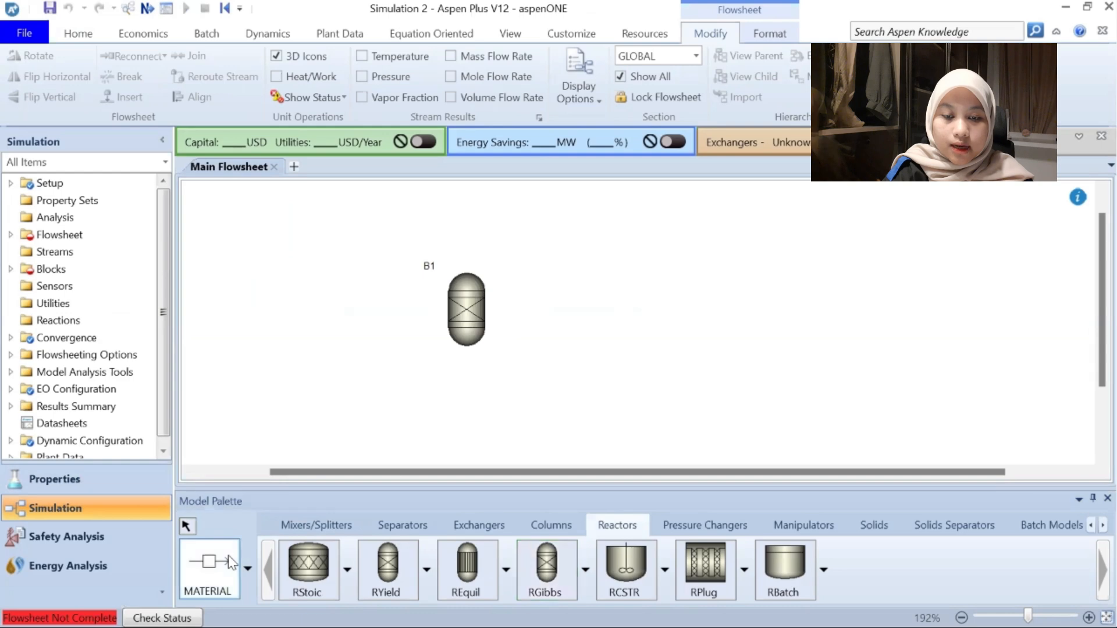
click(443, 291)
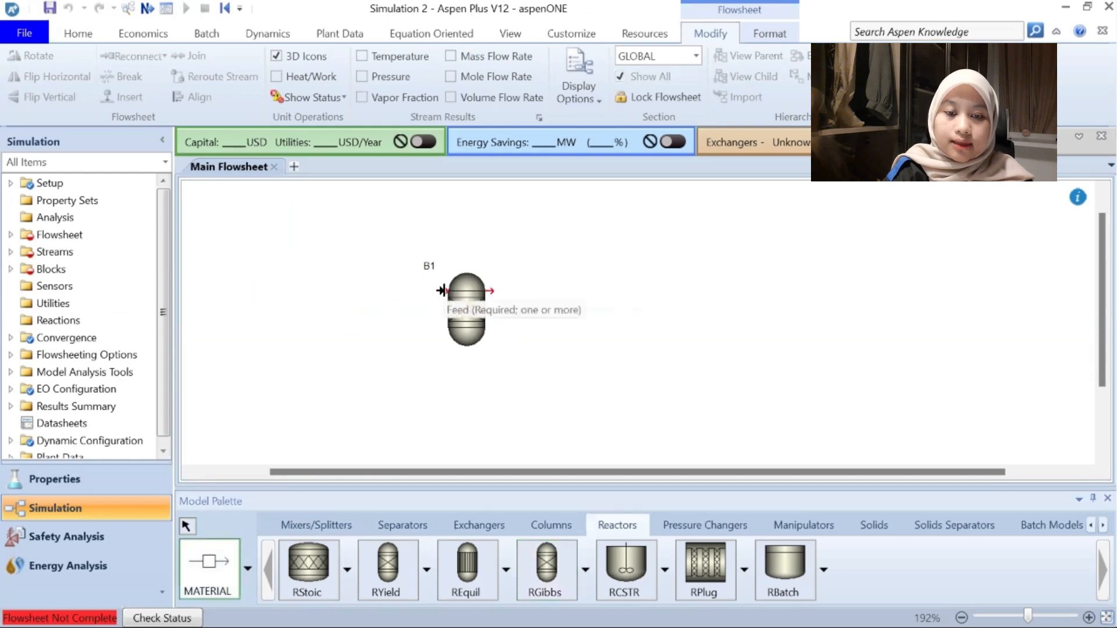
click(334, 290)
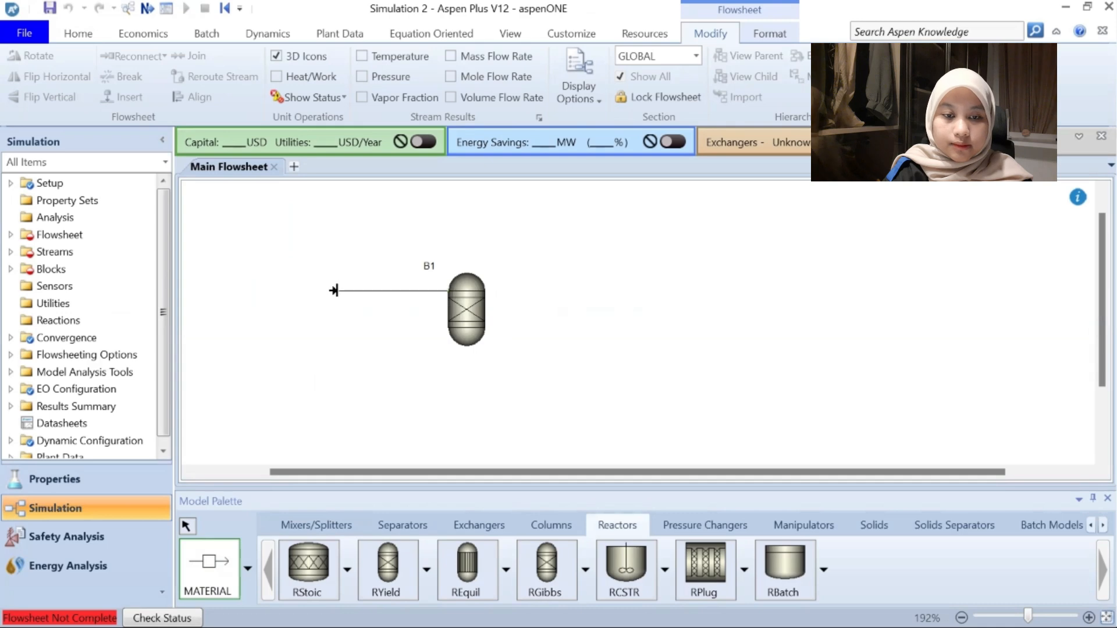
click(331, 291)
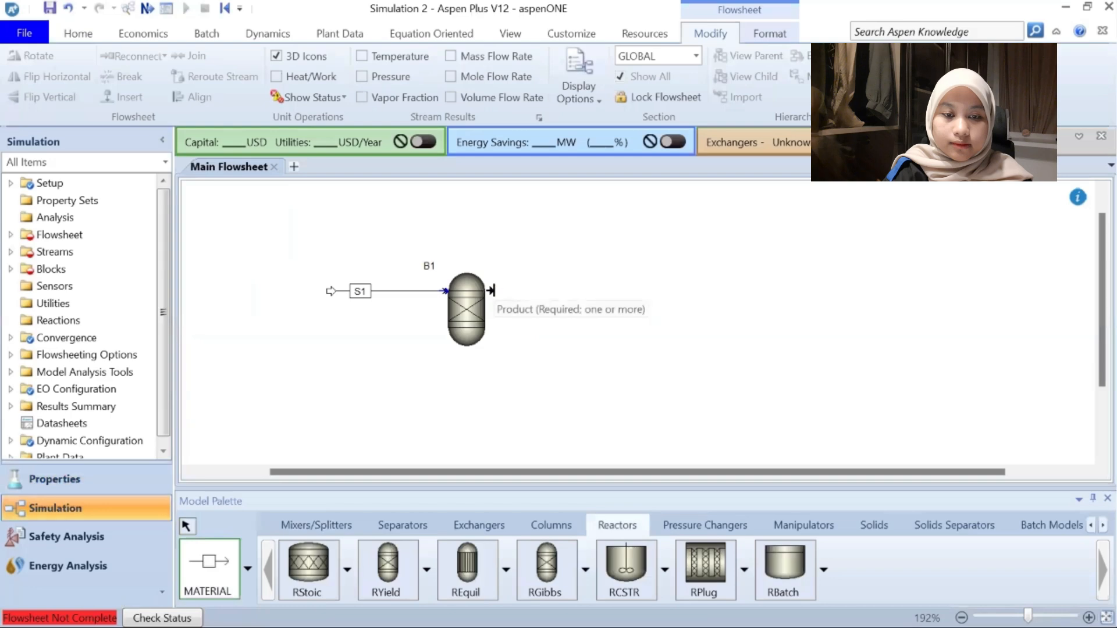
click(549, 289)
click(554, 290)
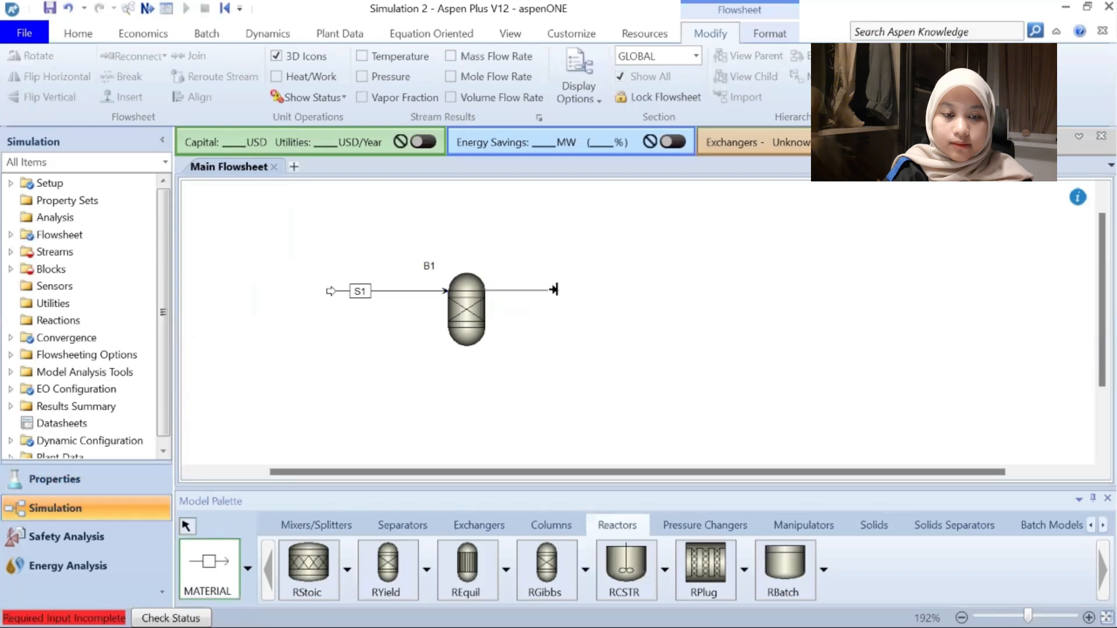
click(557, 290)
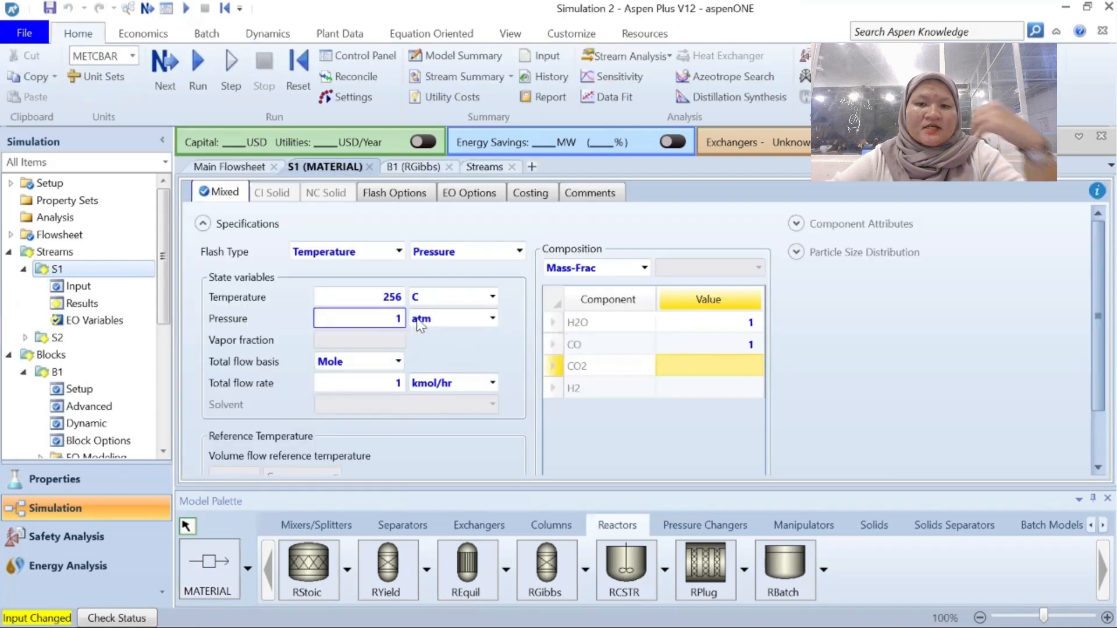
Set the operating pressure unit of reactor B1 to atm and rerun the simulation from the main flowsheet.
click(210, 77)
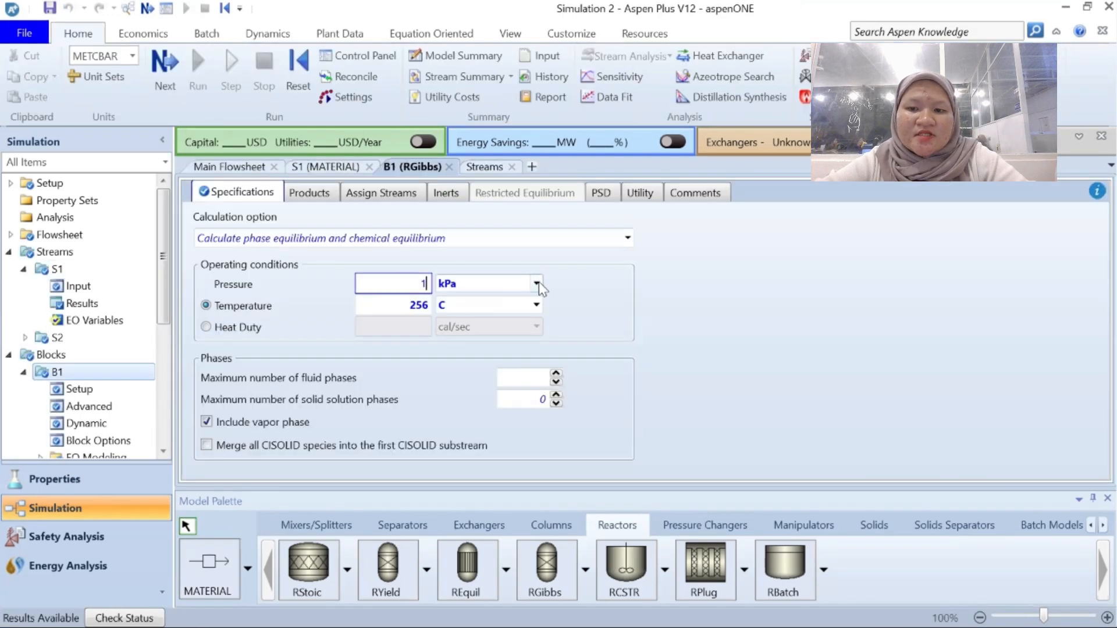
click(537, 283)
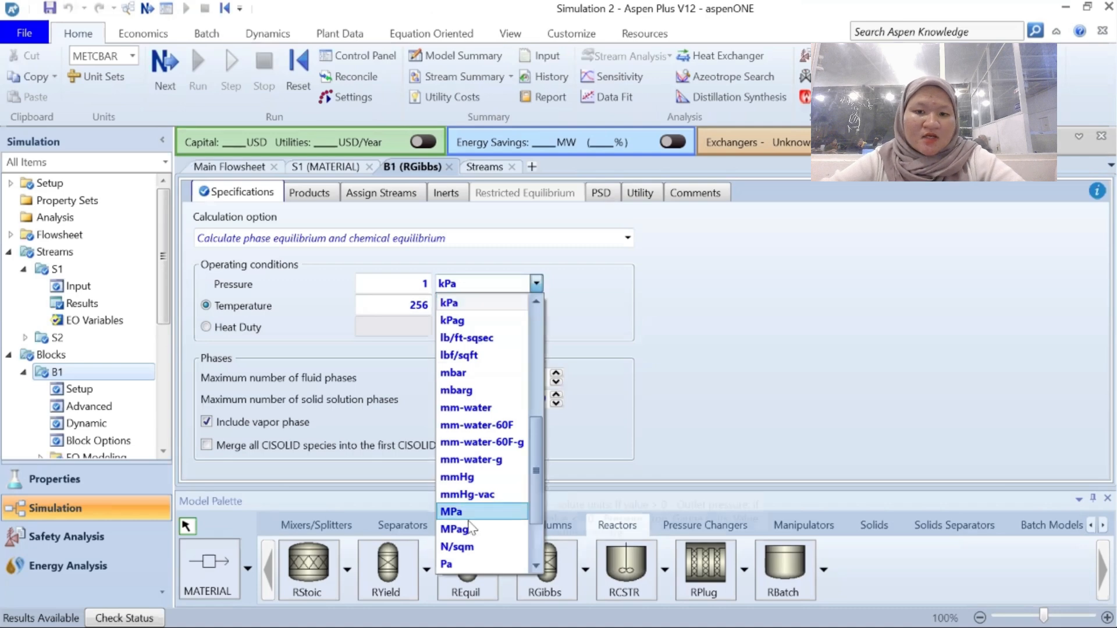
scroll(479, 366, up, 5)
click(483, 302)
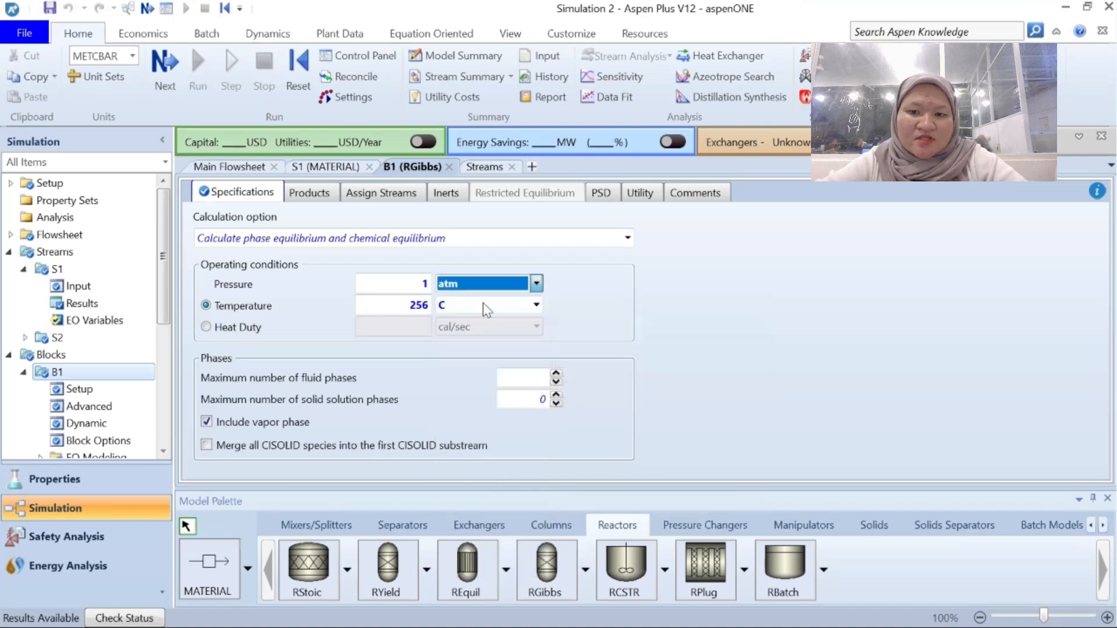
click(558, 302)
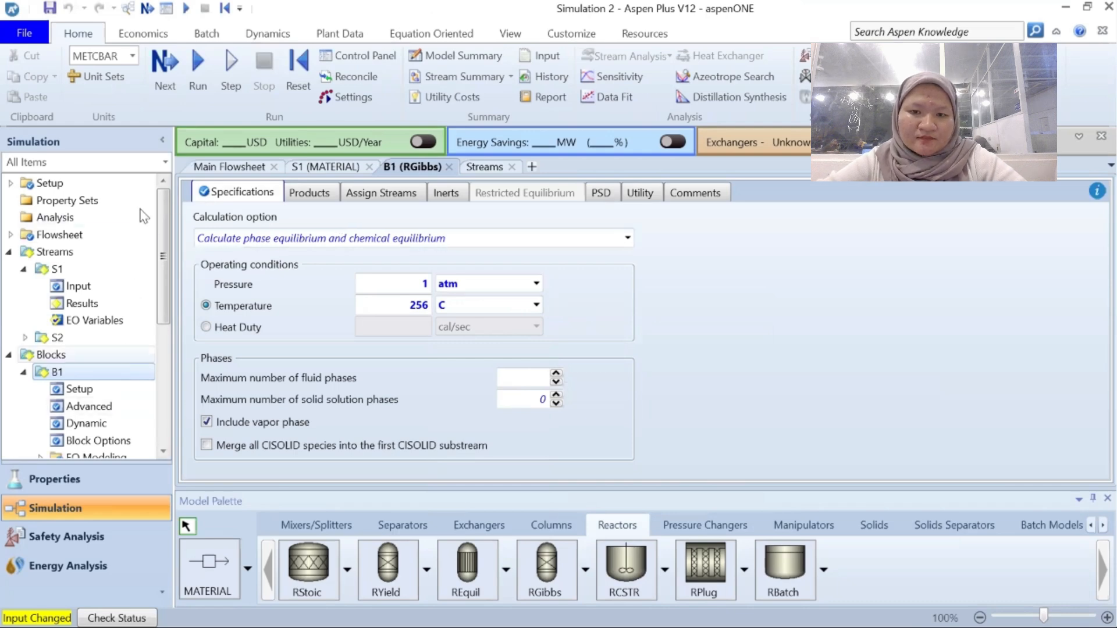
click(211, 161)
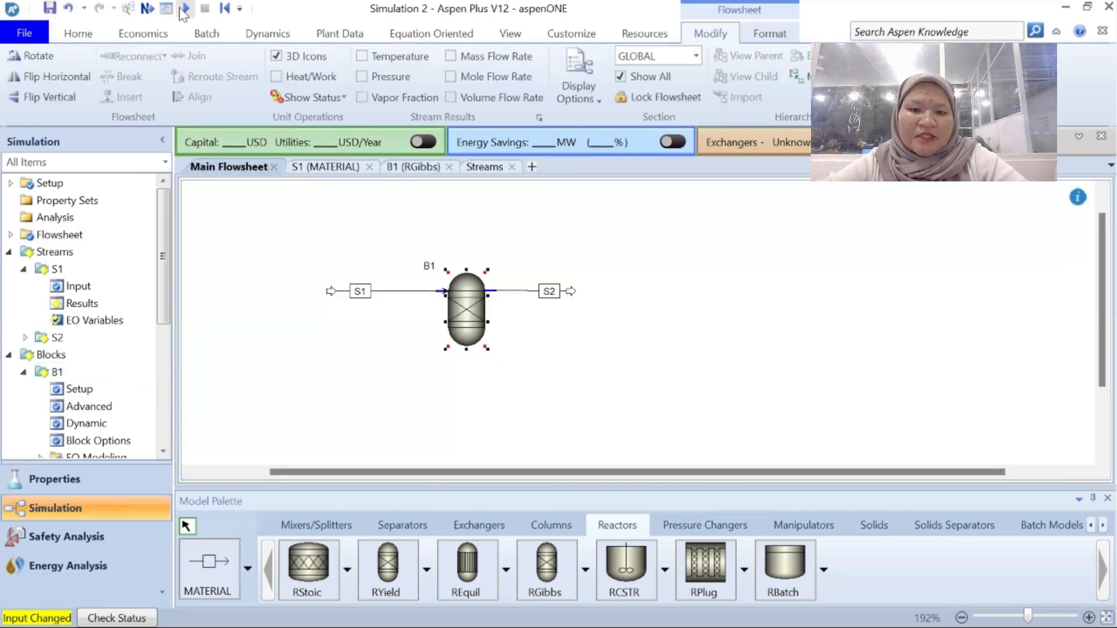
click(184, 9)
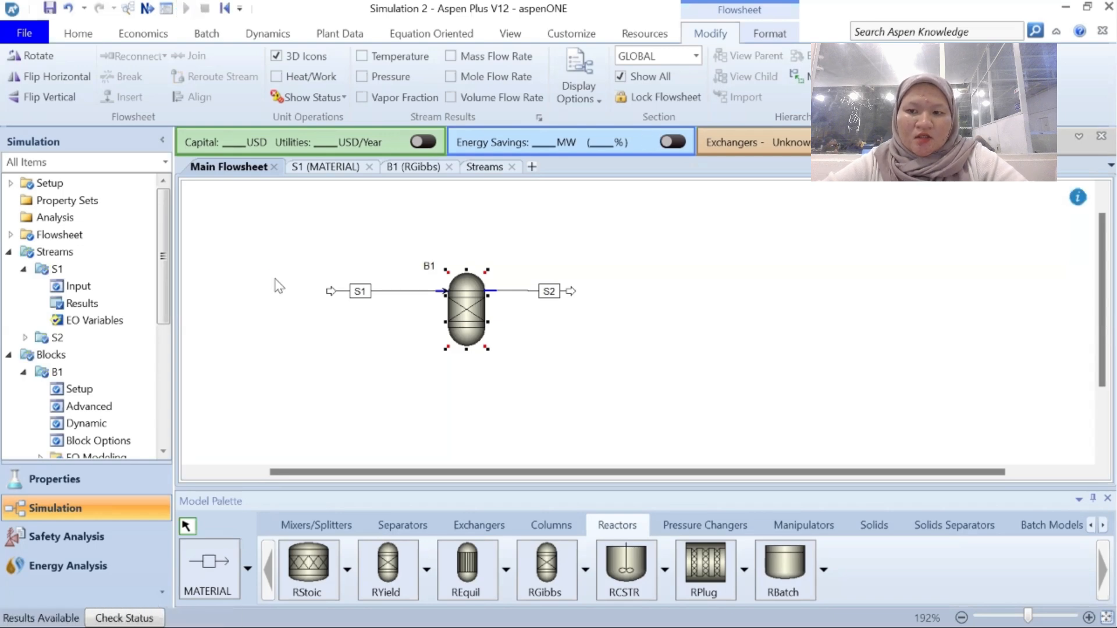
click(123, 493)
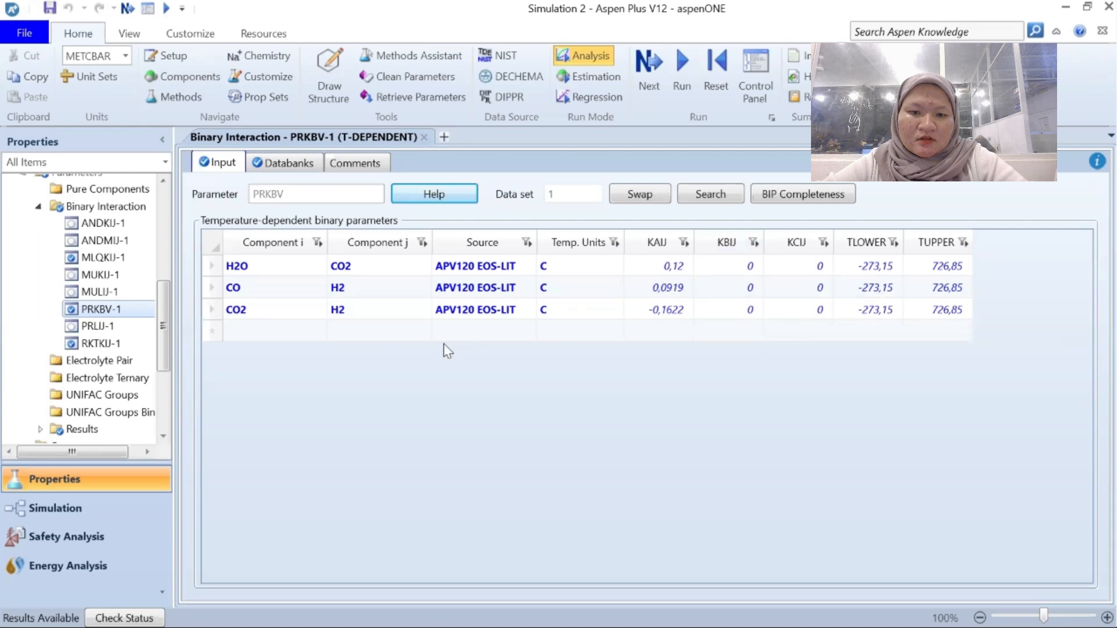
scroll(112, 406, up, 5)
scroll(117, 409, down, 8)
scroll(116, 409, up, 8)
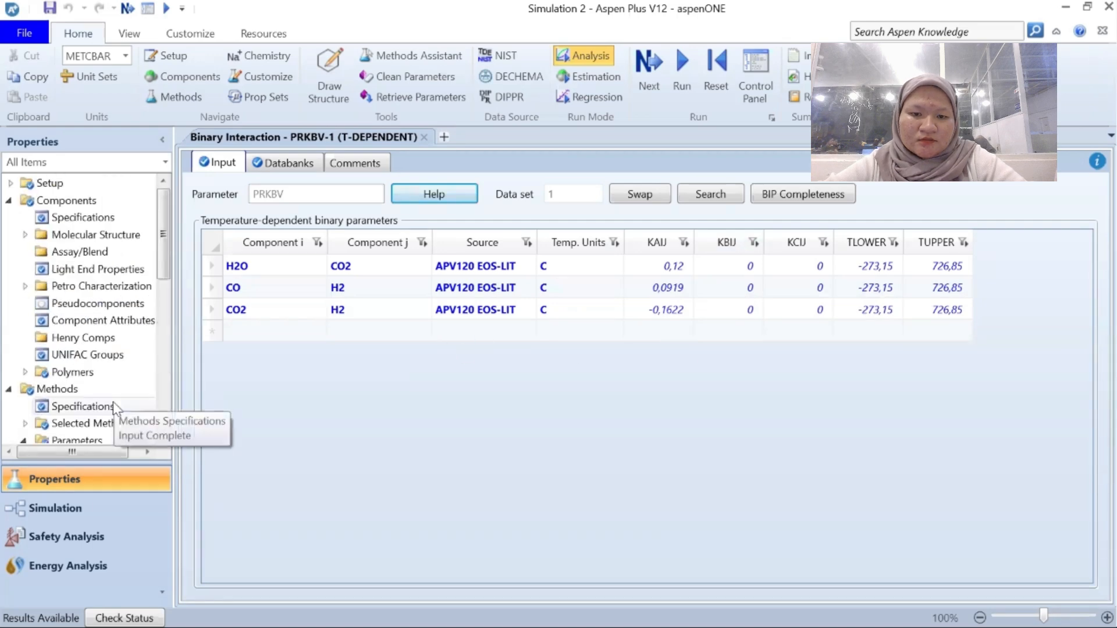
scroll(113, 403, down, 8)
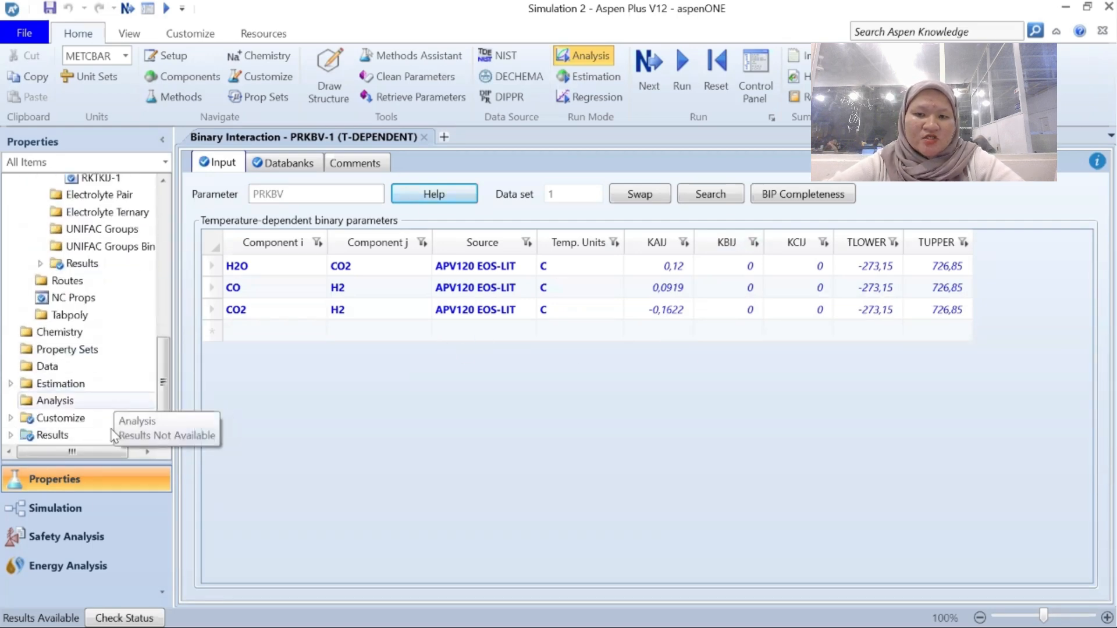
click(101, 507)
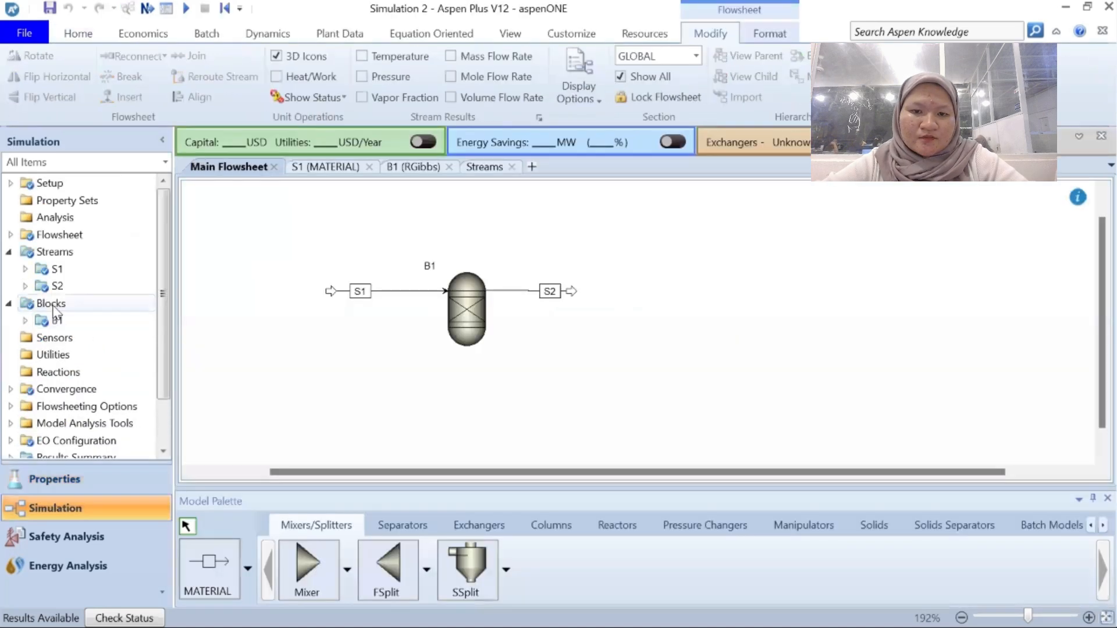
Open the stream results of reactor B1 and examine the conditions and flows of streams S1 and S2.
scroll(61, 367, down, 1)
scroll(61, 368, up, 1)
scroll(62, 367, down, 1)
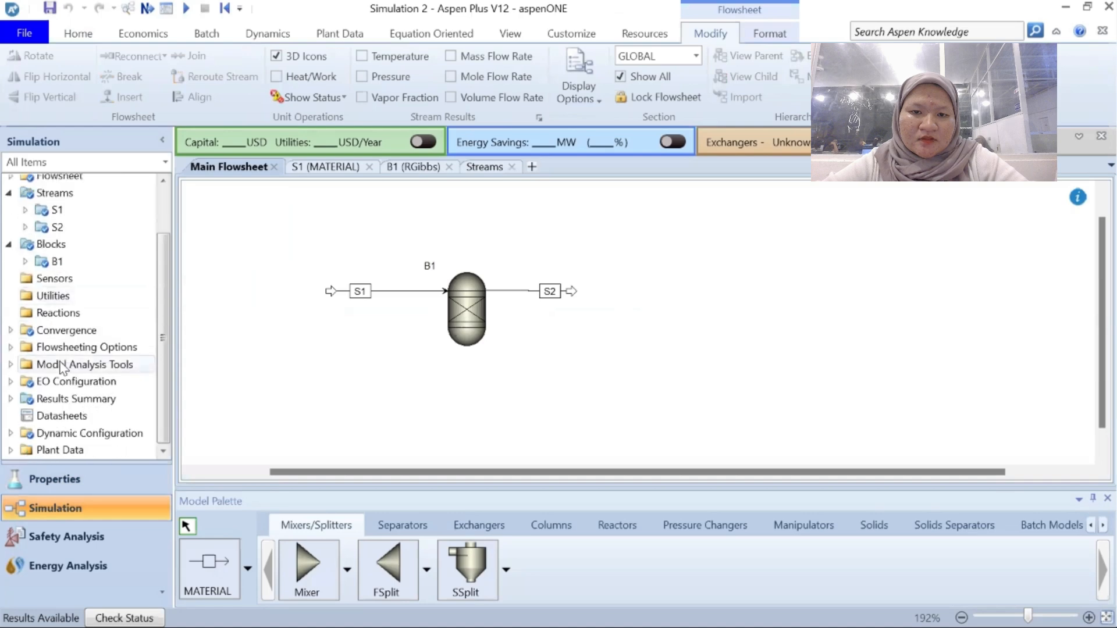
click(26, 211)
scroll(47, 247, up, 2)
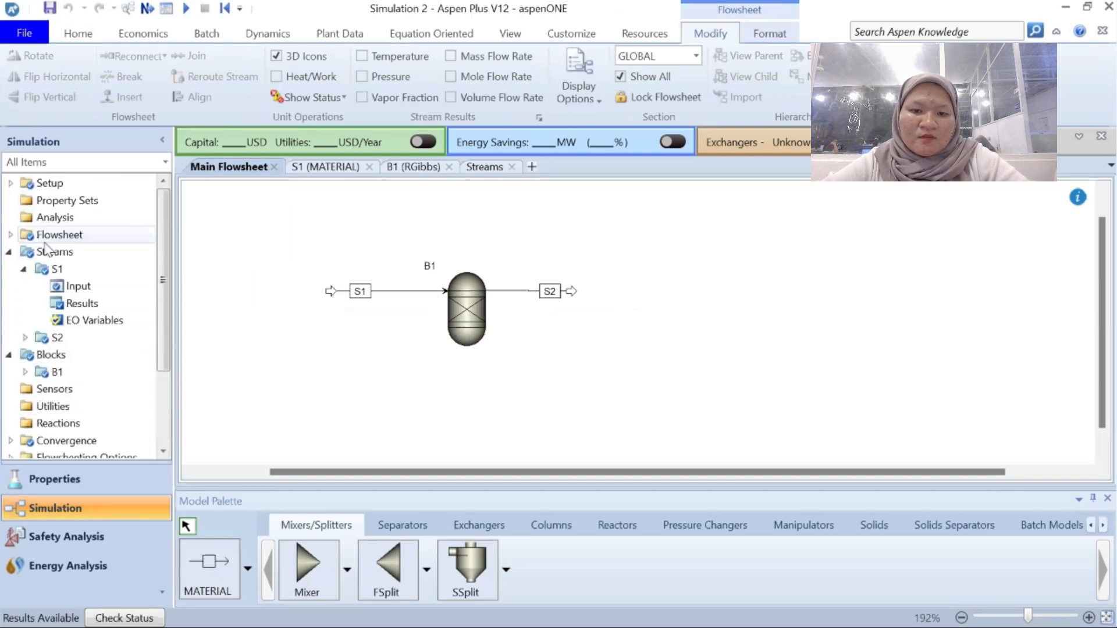
click(25, 338)
scroll(27, 332, down, 3)
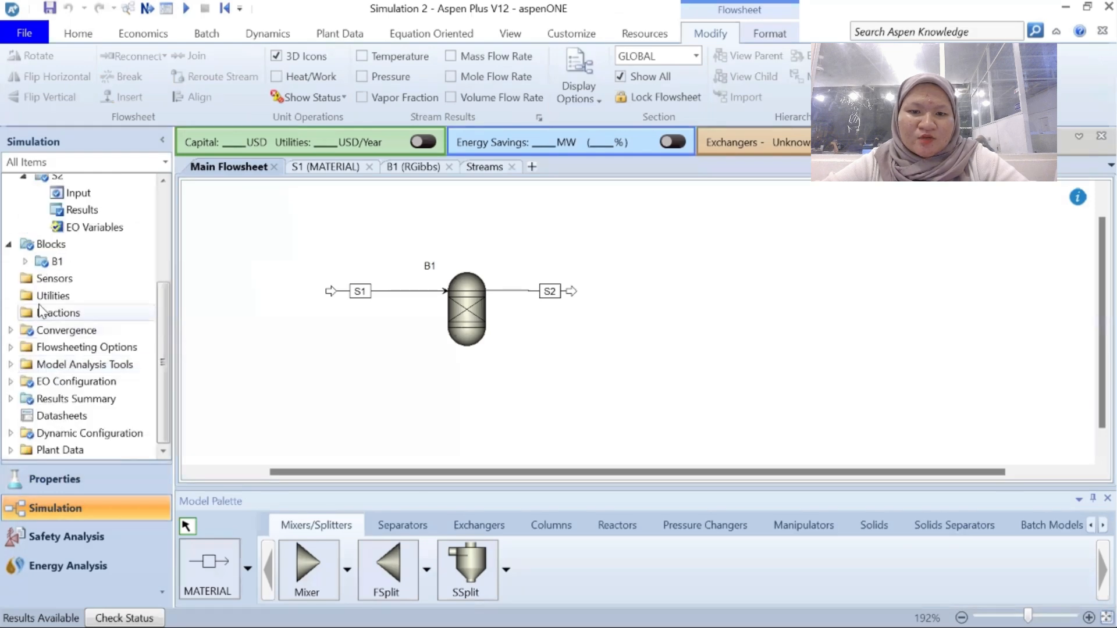
click(25, 261)
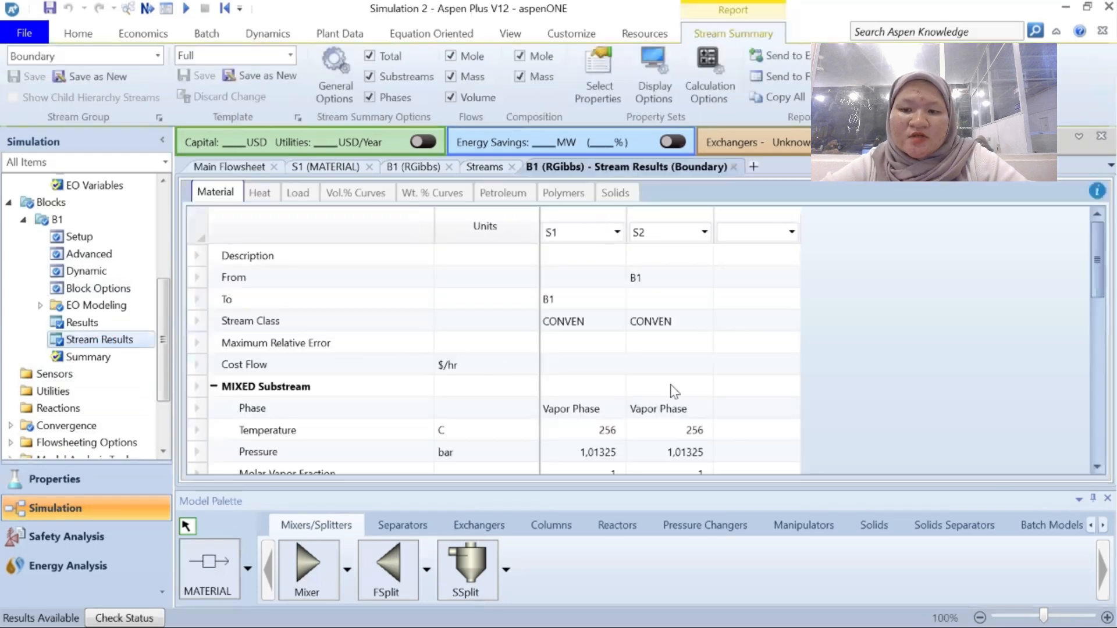
scroll(674, 391, down, 6)
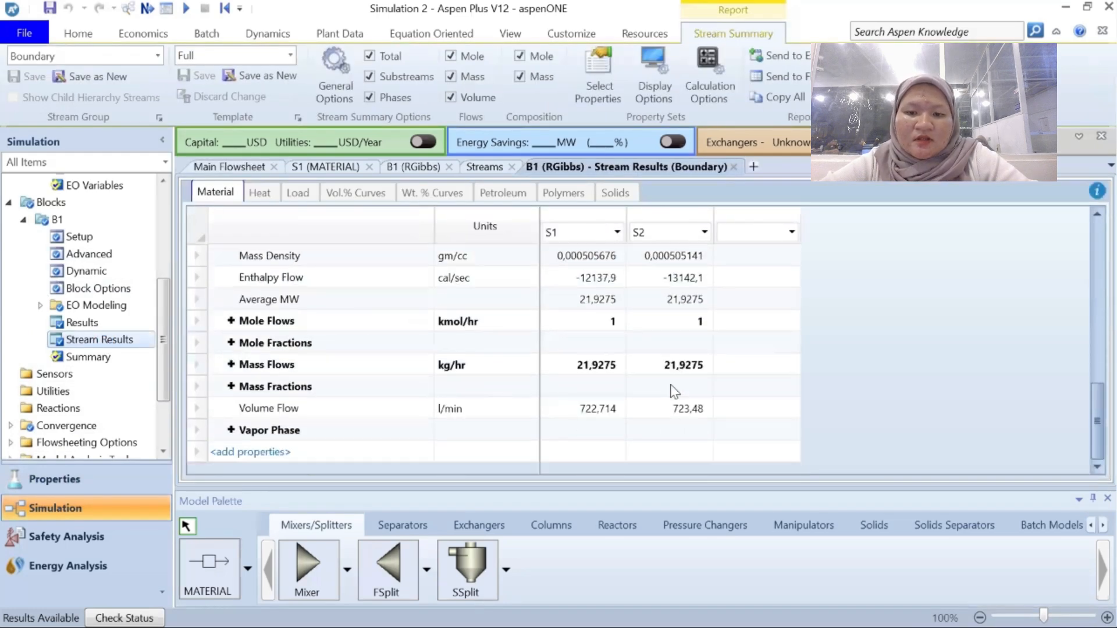
Expand the component mass flows in B1's stream results and examine them for streams S1 and S2.
click(231, 365)
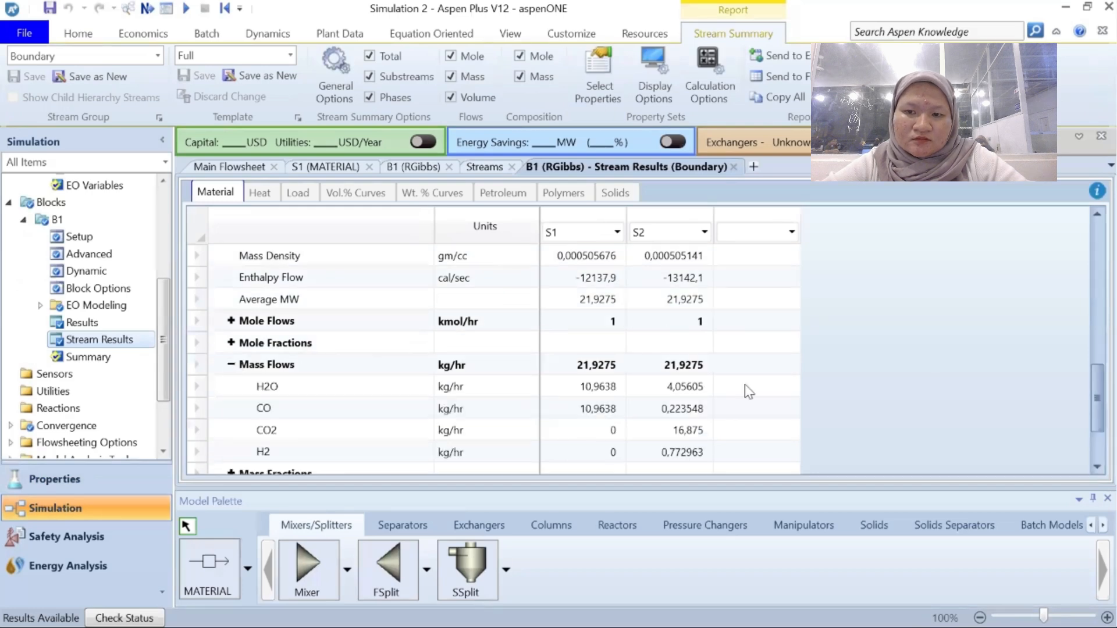
scroll(748, 391, down, 2)
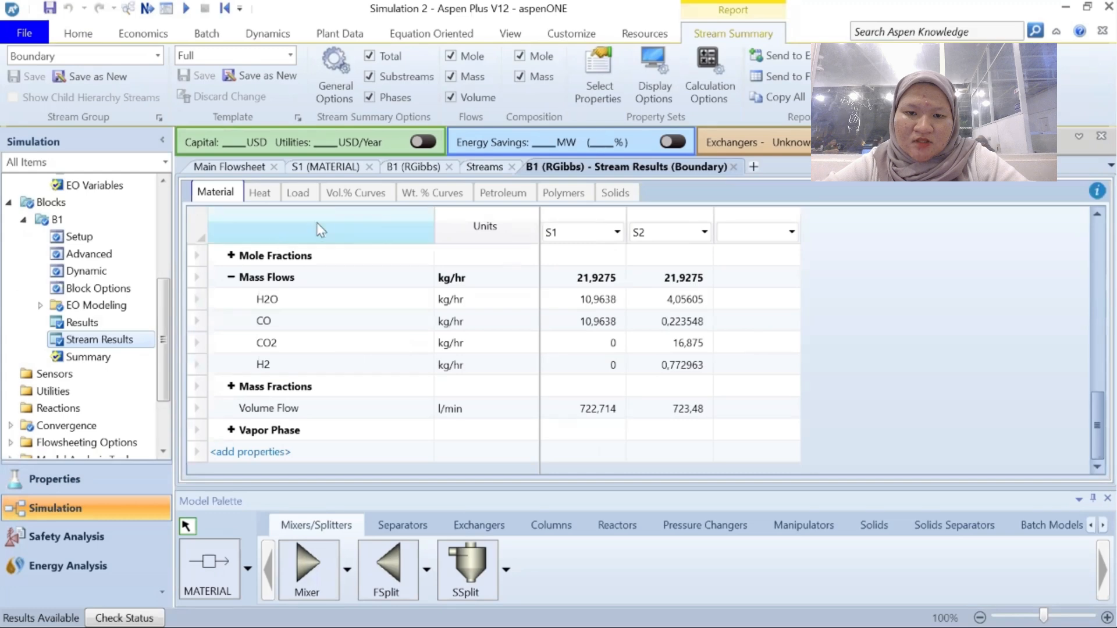
Create a new sensitivity analysis named S-1 among the model analysis tools.
scroll(96, 396, down, 2)
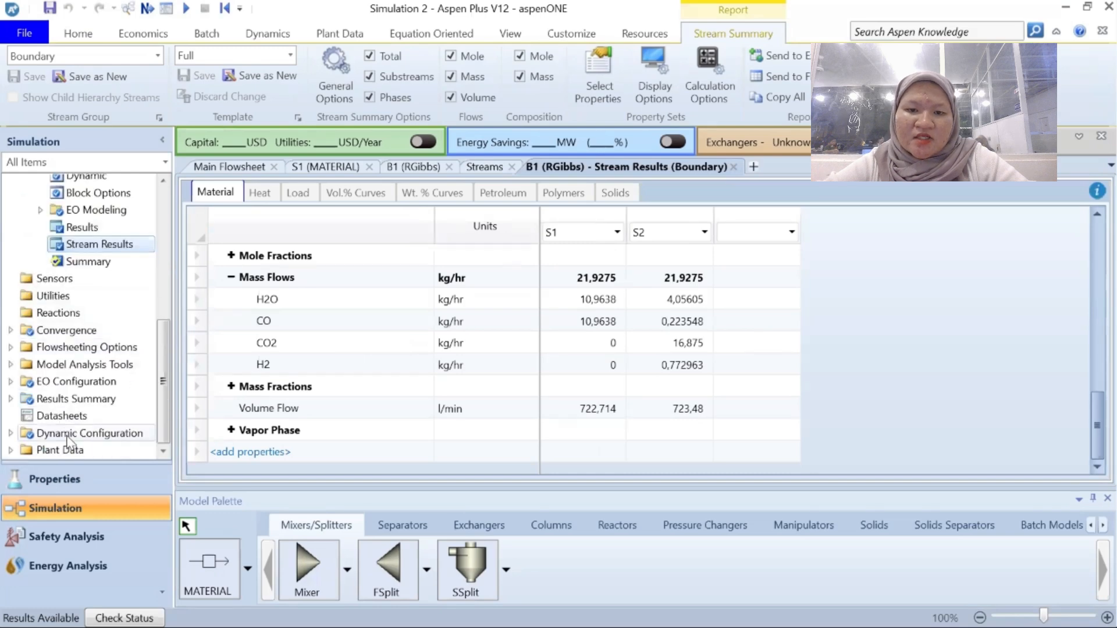
click(108, 365)
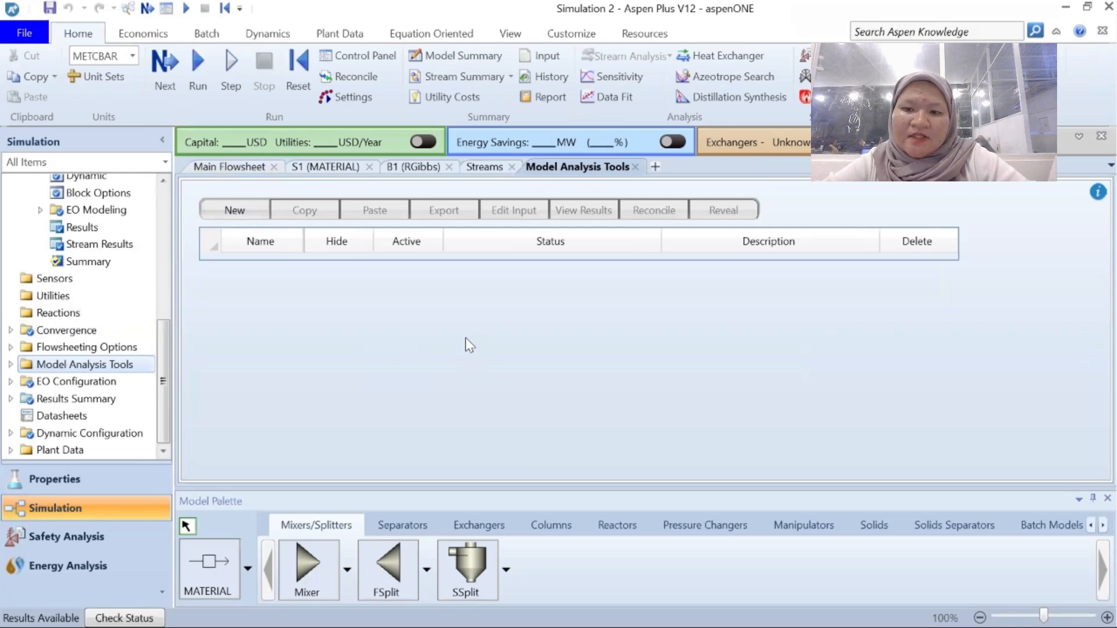
click(256, 214)
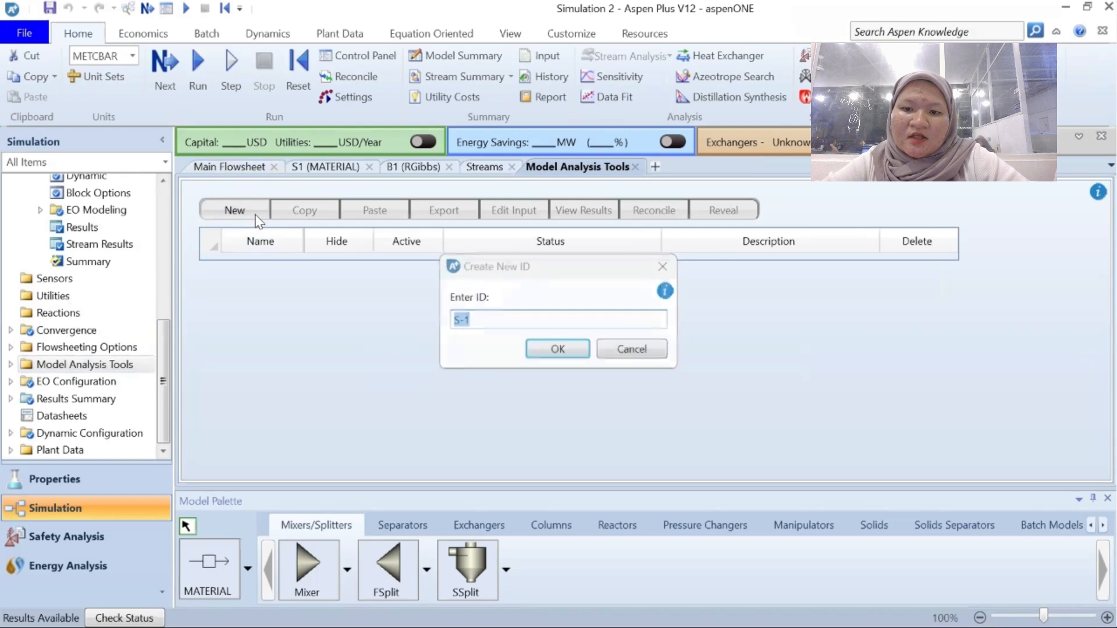
key(Return)
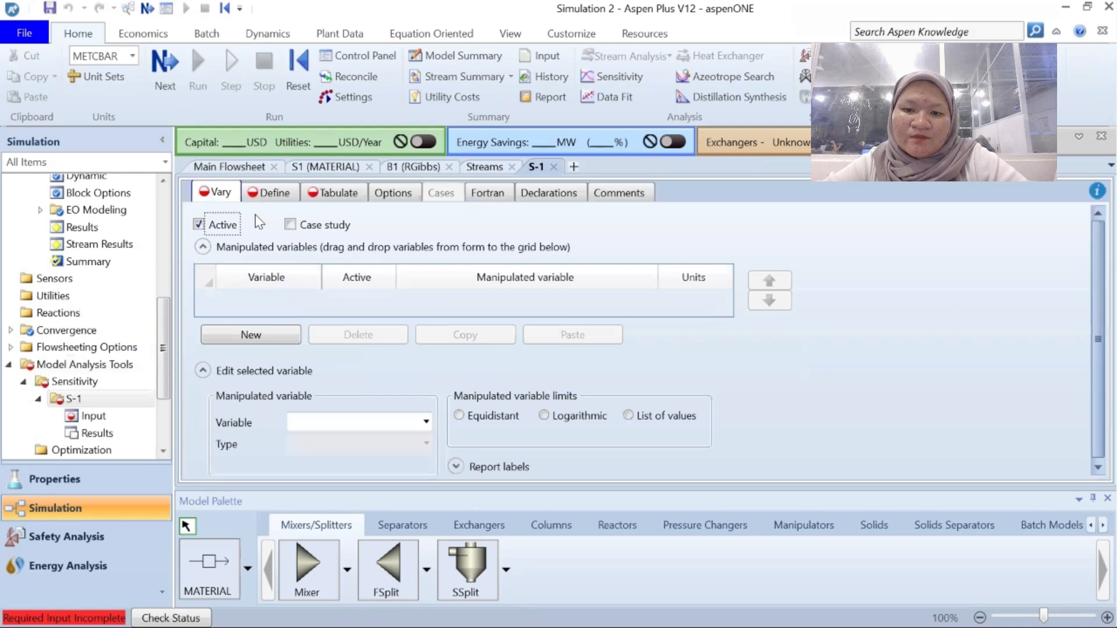
Add a manipulated variable to sensitivity S-1 with equidistant limits and the type Block-Var.
click(265, 343)
click(458, 416)
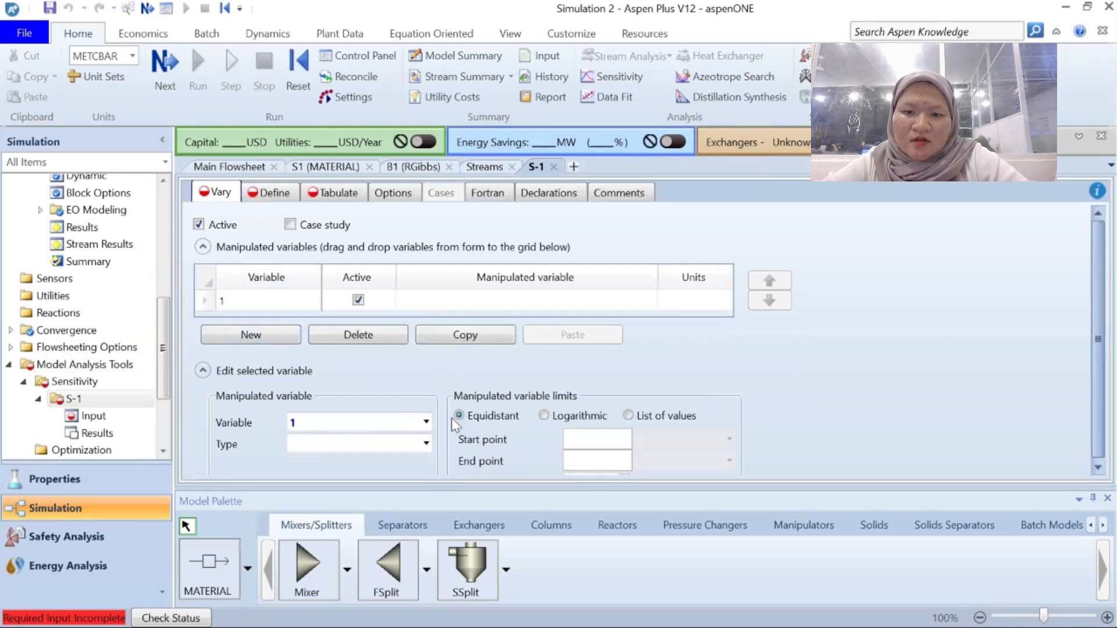
click(427, 442)
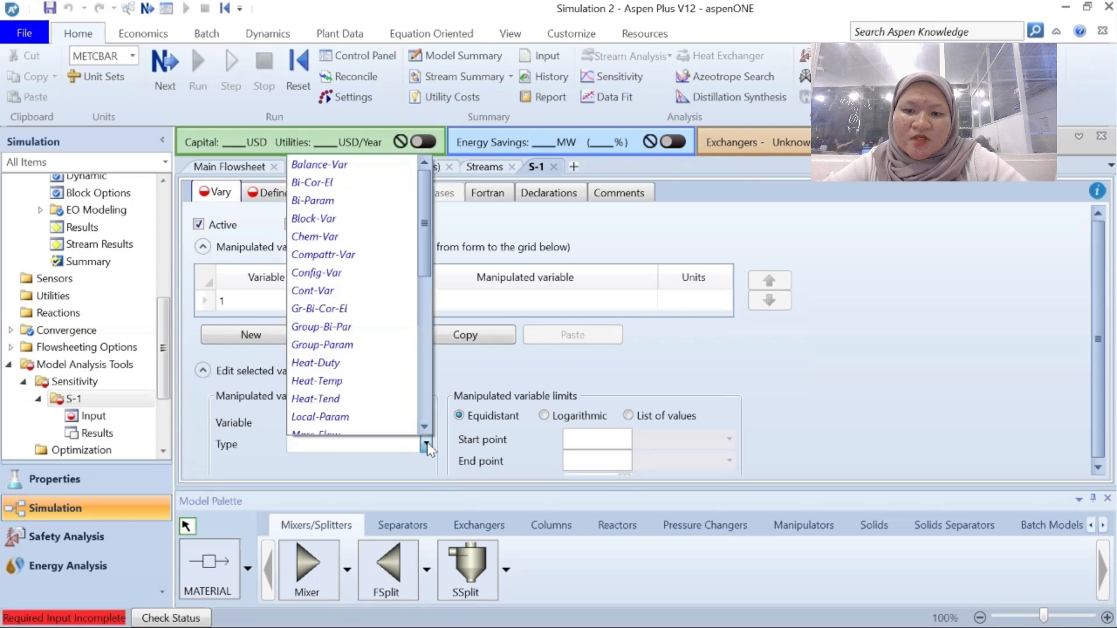
scroll(326, 259, down, 1)
scroll(340, 198, up, 1)
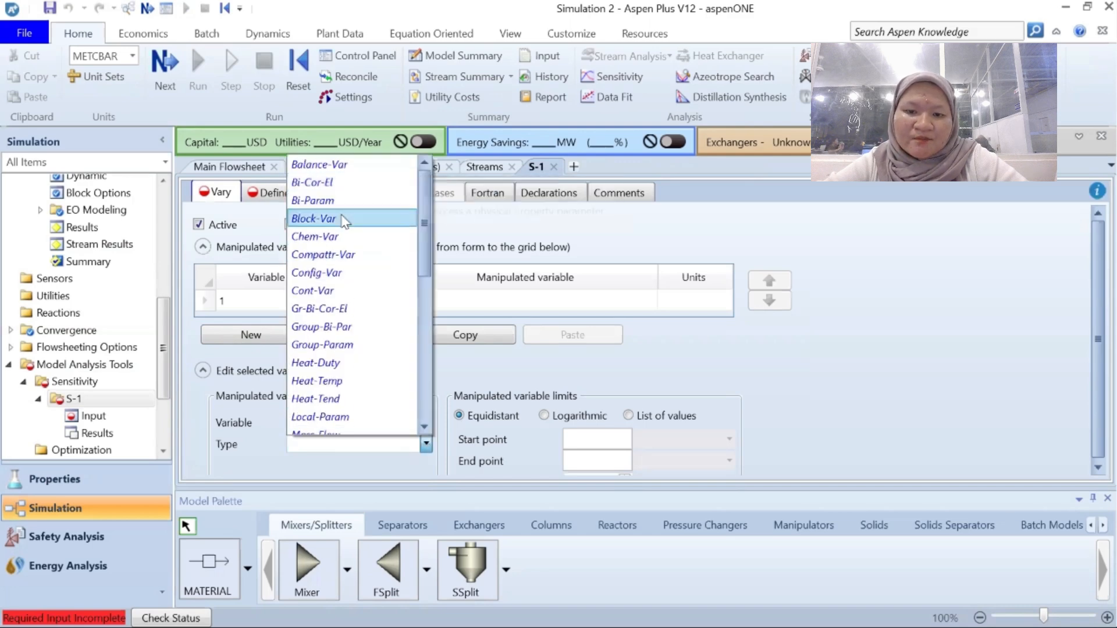
click(346, 219)
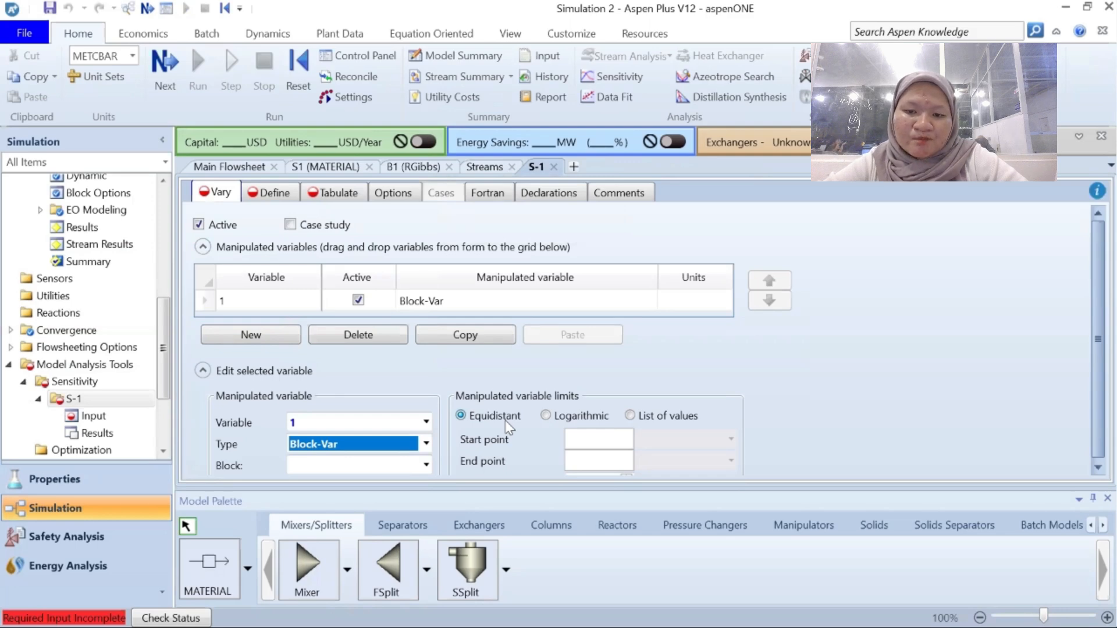
Point the manipulated variable to block B1 and its TEMP variable.
click(426, 466)
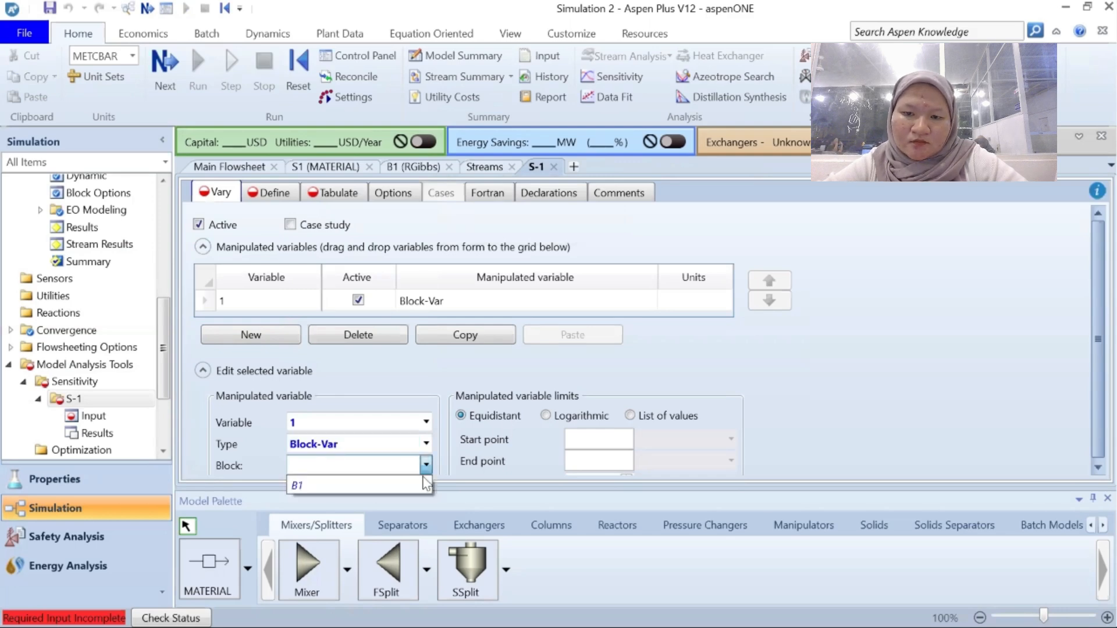
click(413, 486)
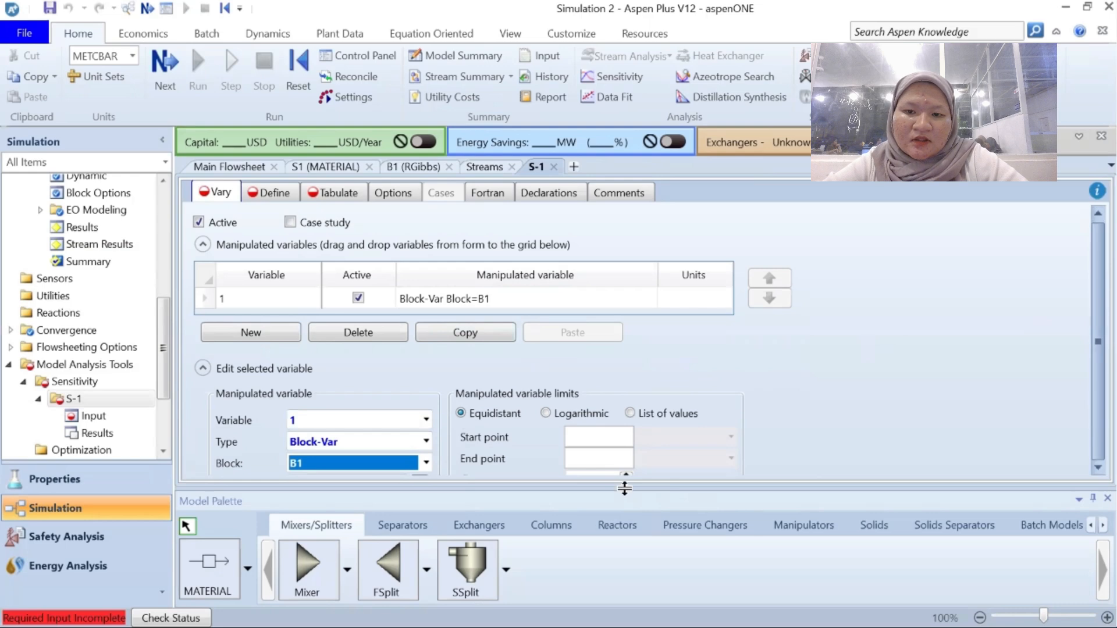
drag(629, 491, 626, 511)
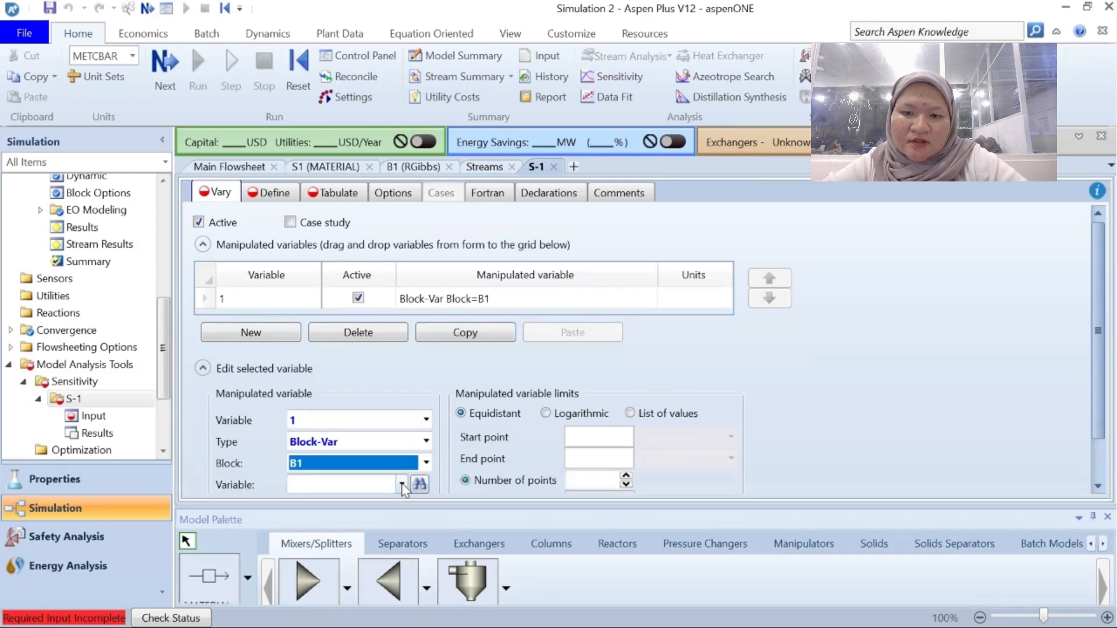
click(402, 484)
scroll(340, 346, down, 7)
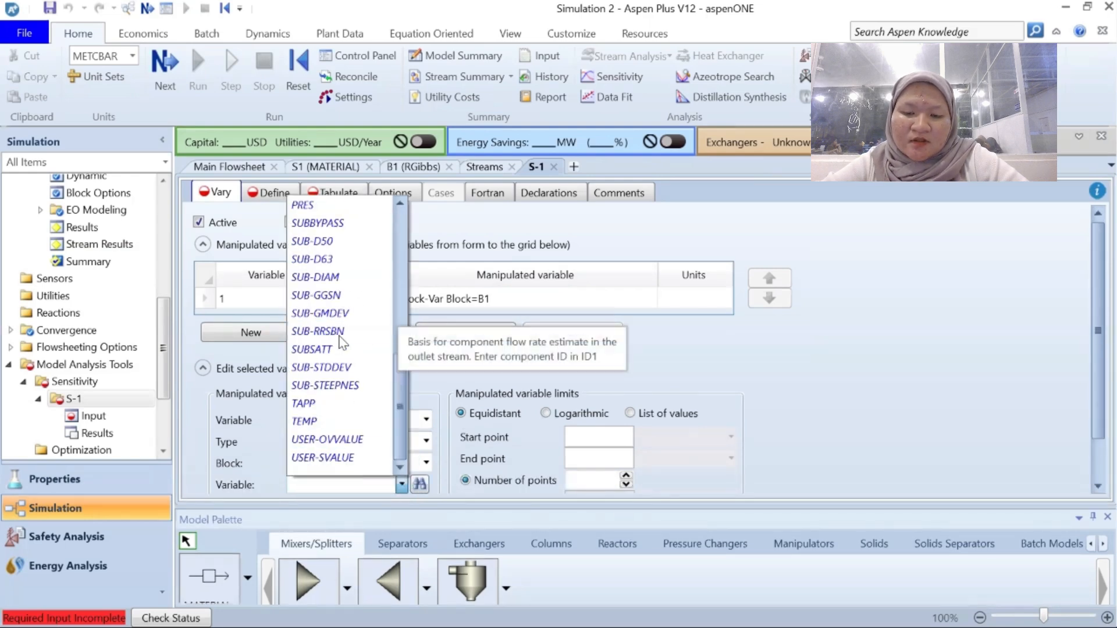
click(335, 428)
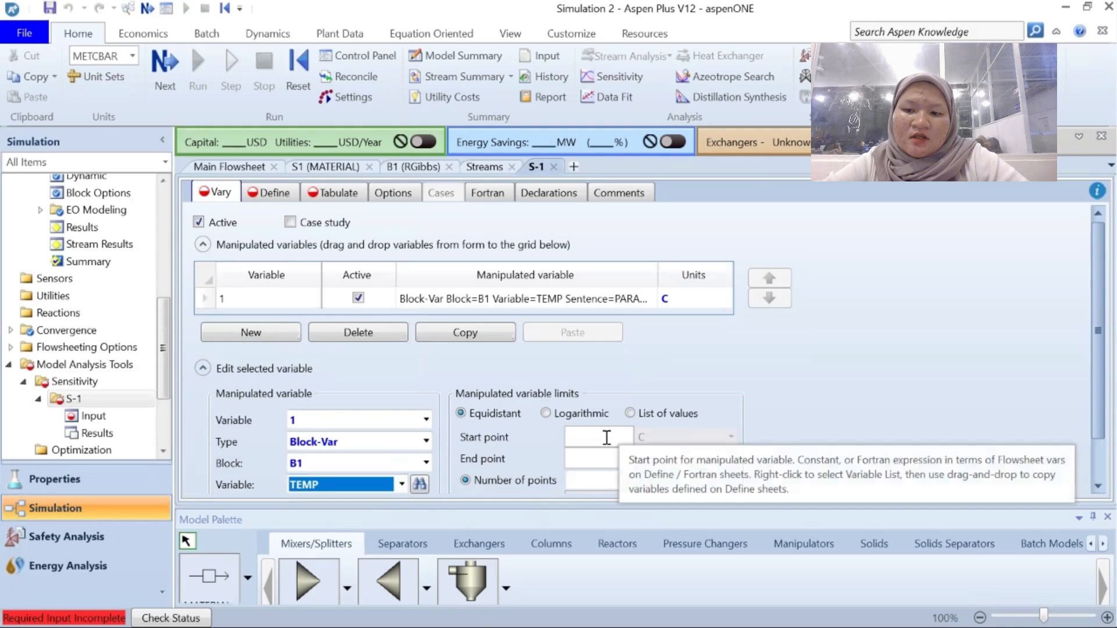
Set the manipulated temperature range from 50 to 90 C with an increment of 10 C.
click(616, 433)
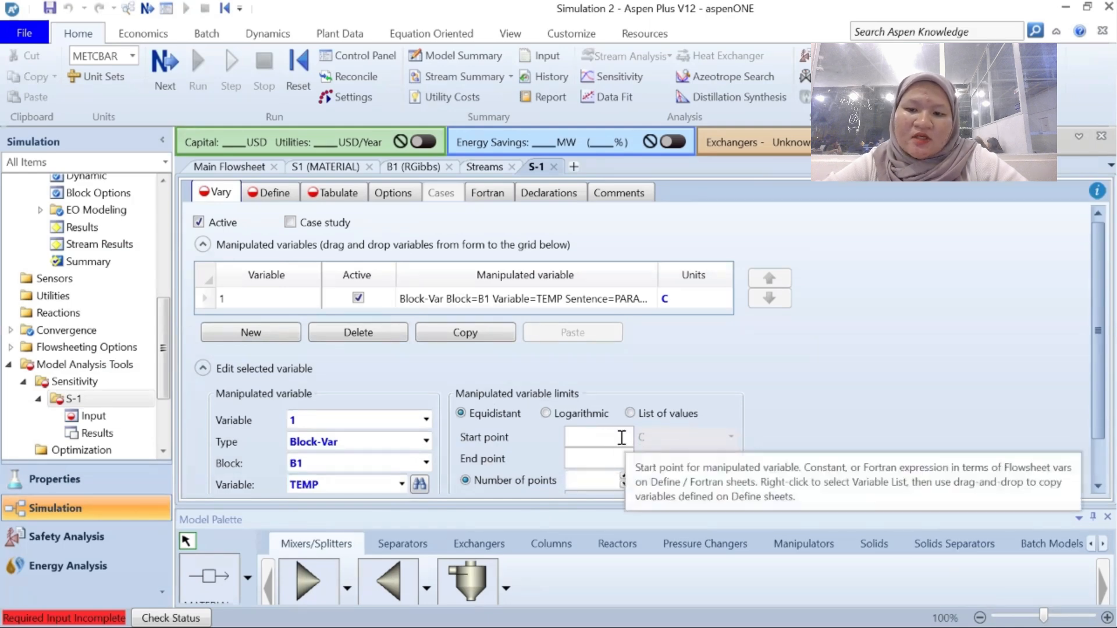
text(50)
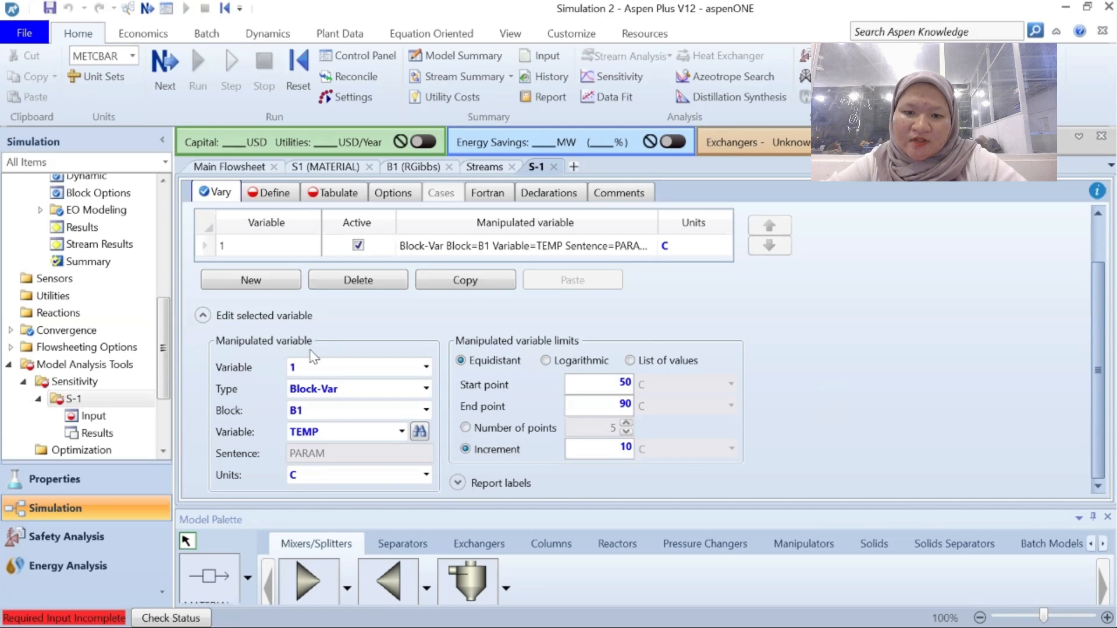
scroll(302, 291, up, 2)
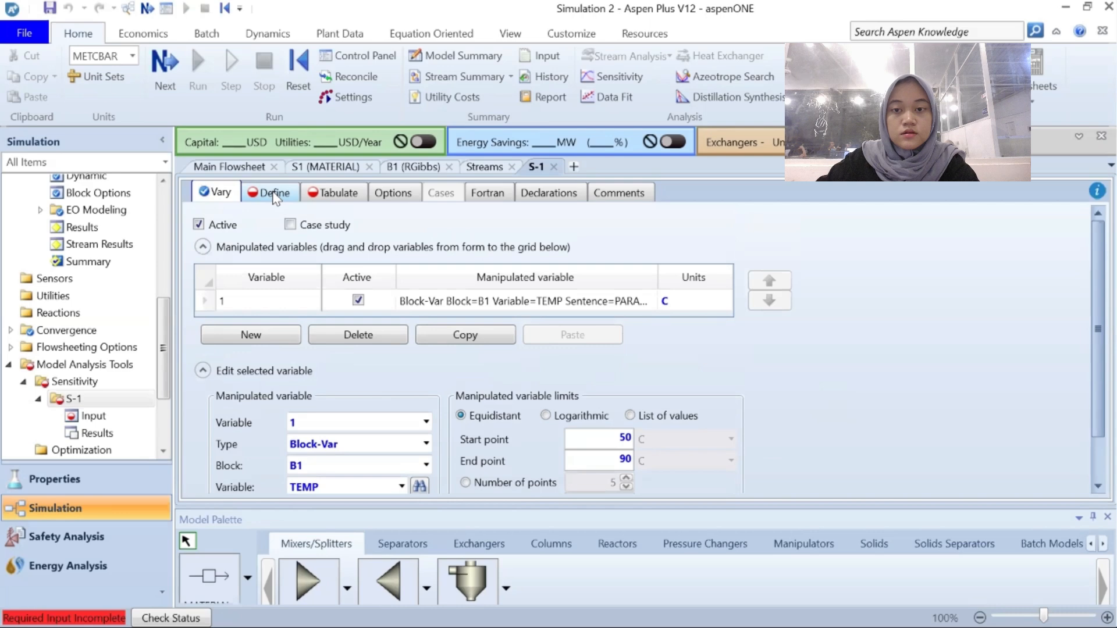
Create a sampled variable named PROD in the definitions of sensitivity S-1.
click(275, 195)
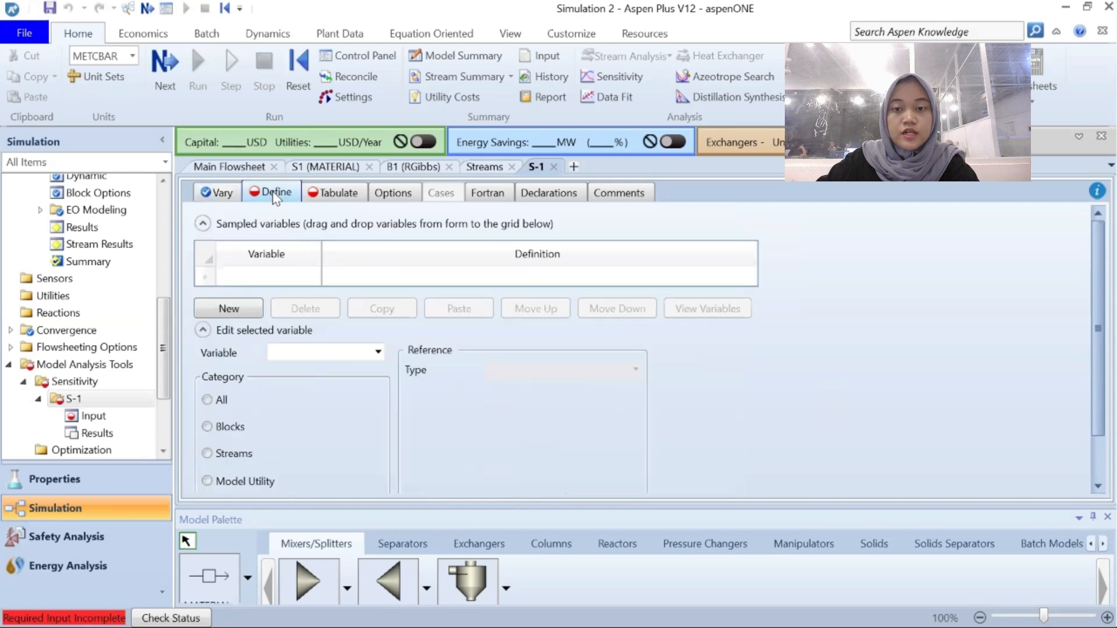
click(231, 308)
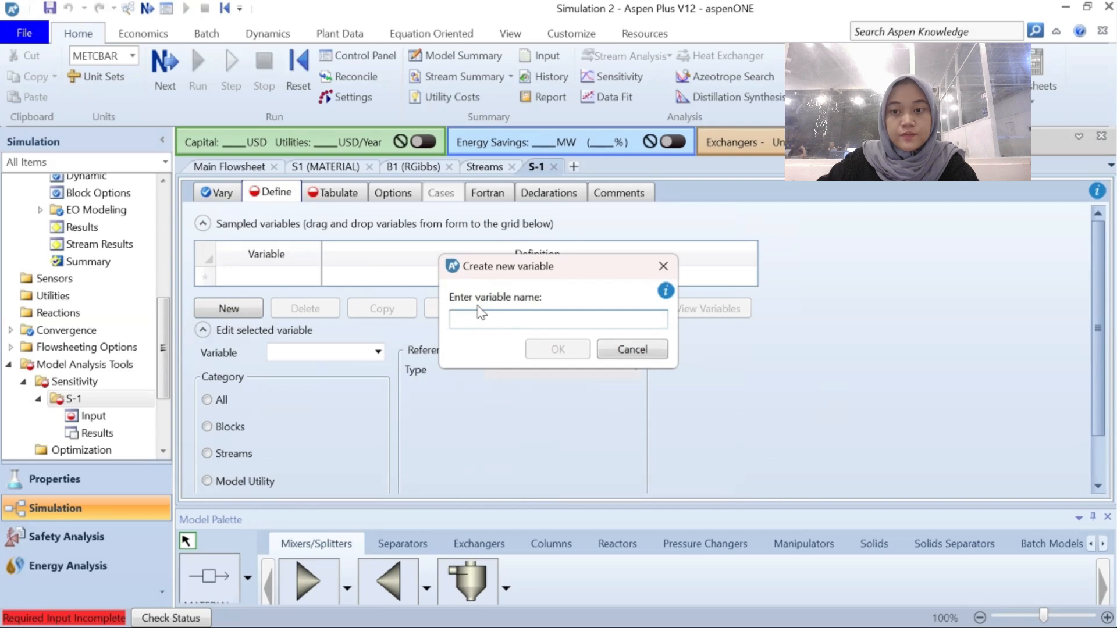
text(PROD)
key(Return)
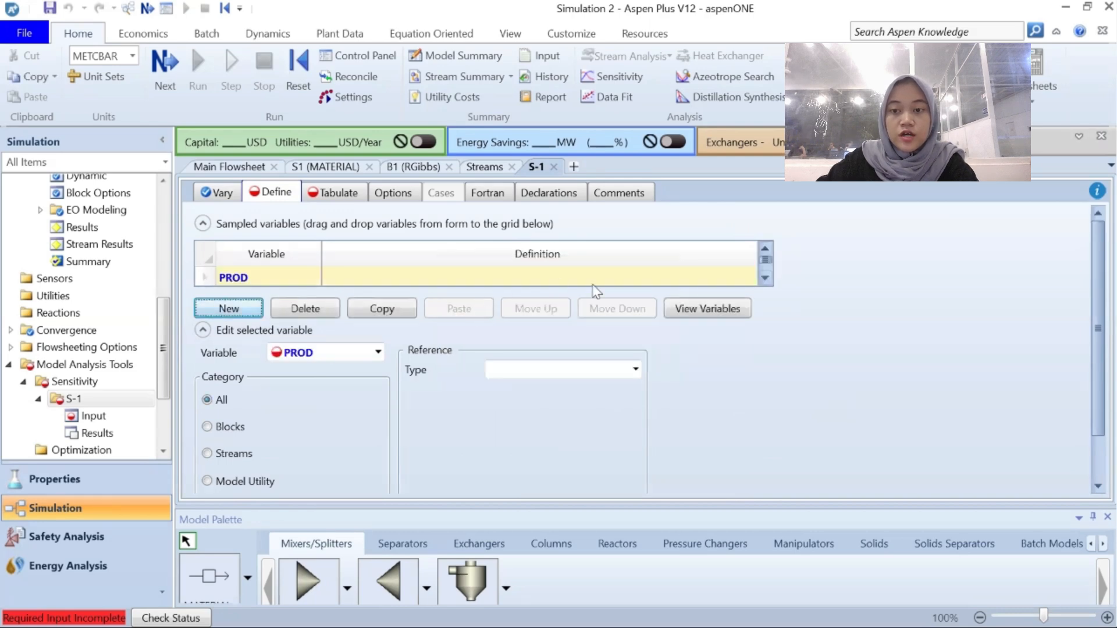
Define PROD as the Mass-Flow of component CO2 in stream S2.
click(635, 370)
scroll(599, 325, down, 5)
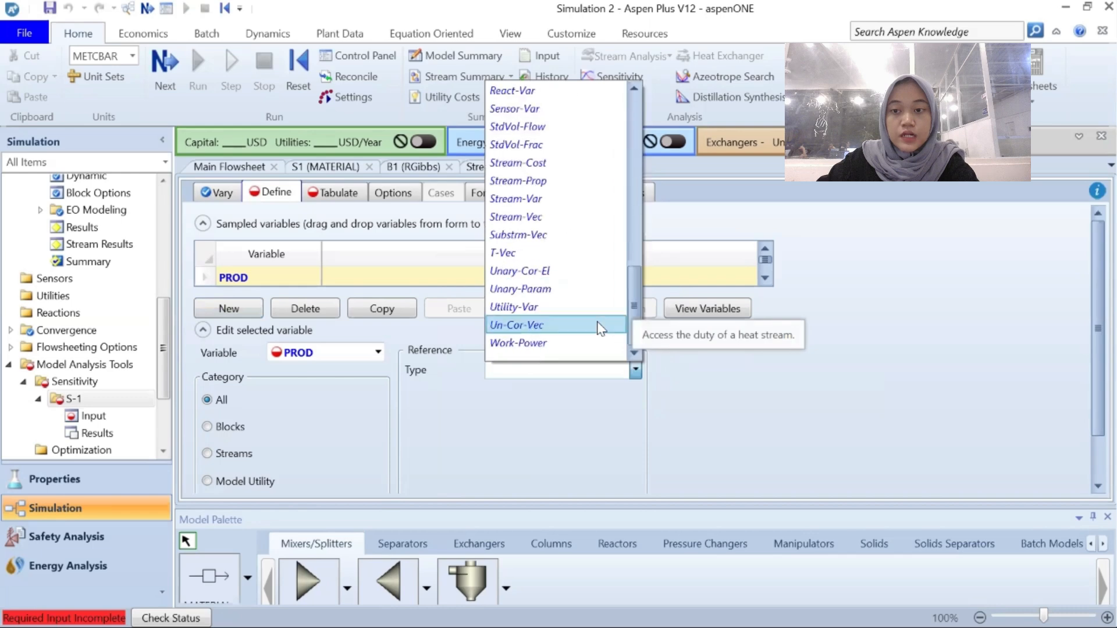
scroll(601, 328, up, 8)
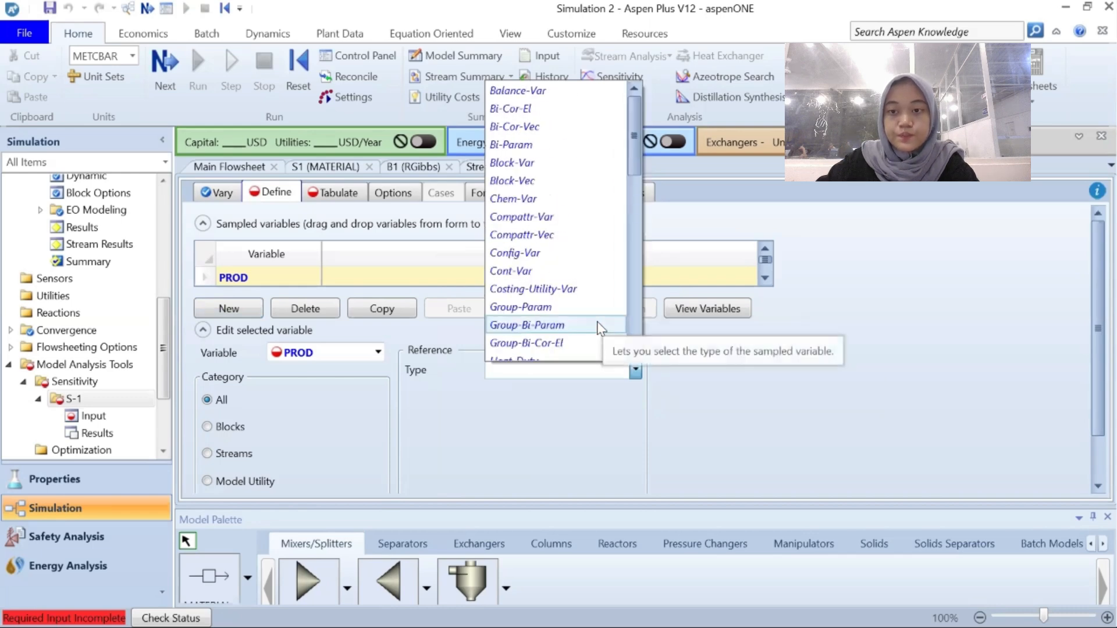
scroll(601, 329, down, 8)
scroll(551, 259, up, 10)
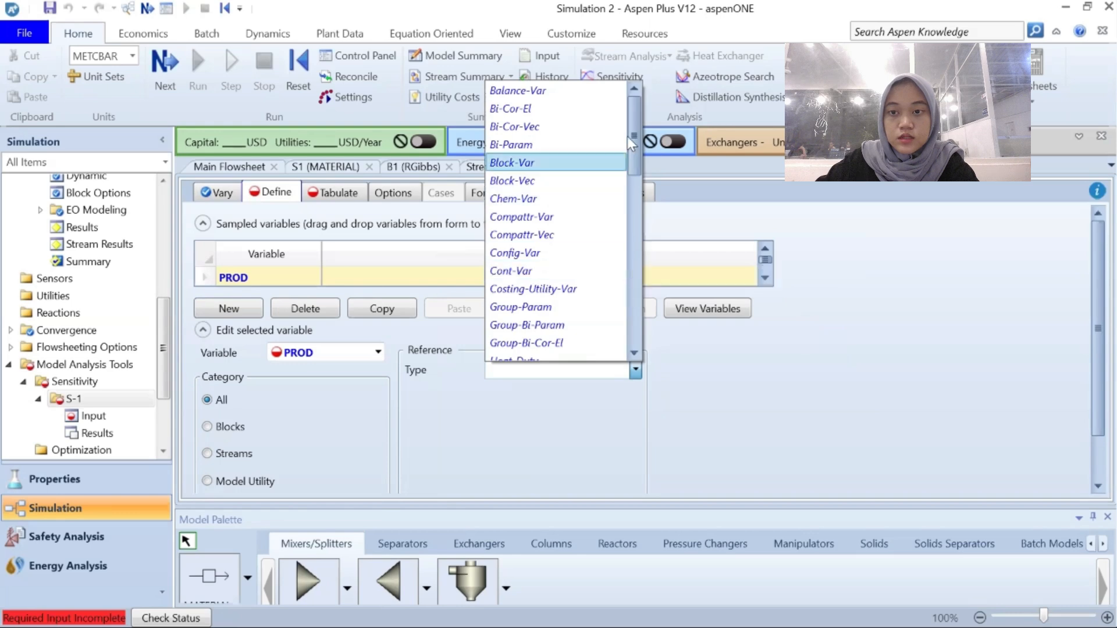
drag(636, 137, 636, 176)
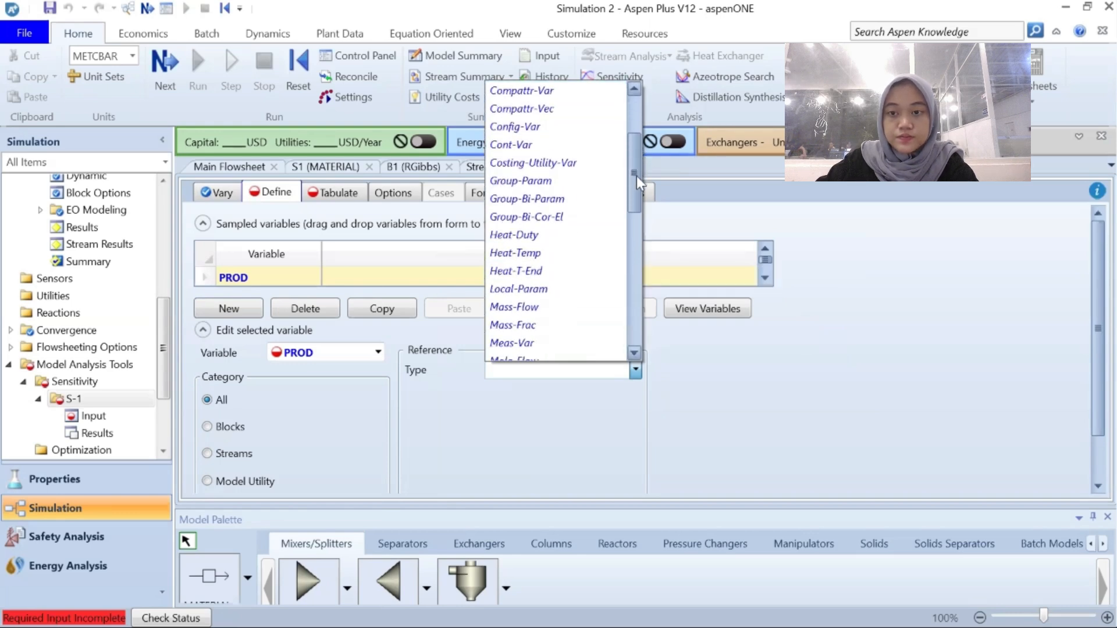
click(587, 308)
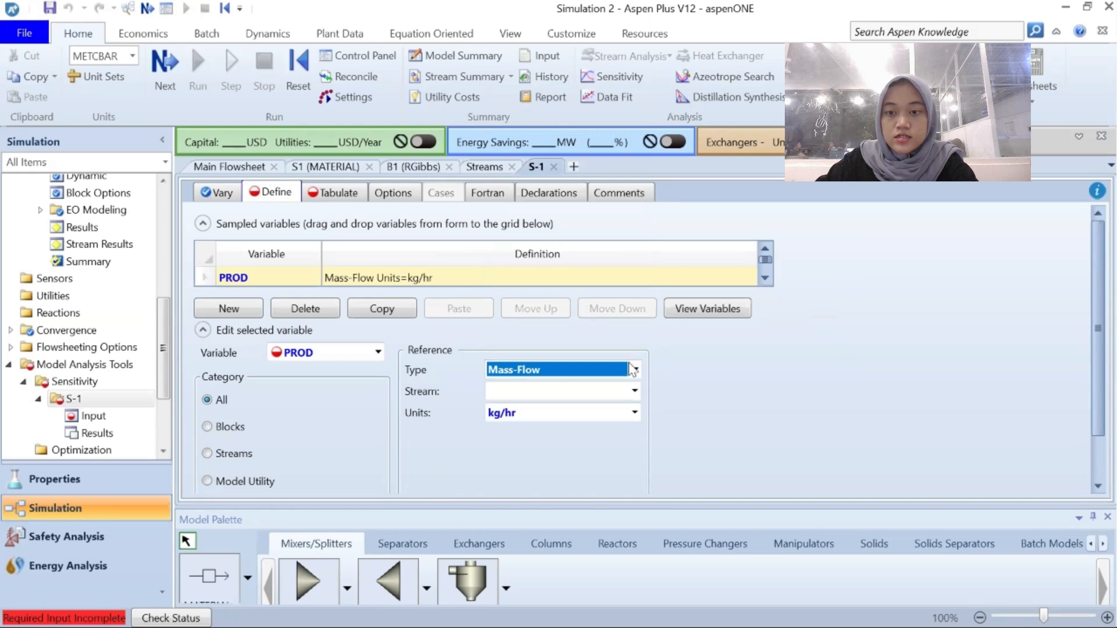
click(636, 400)
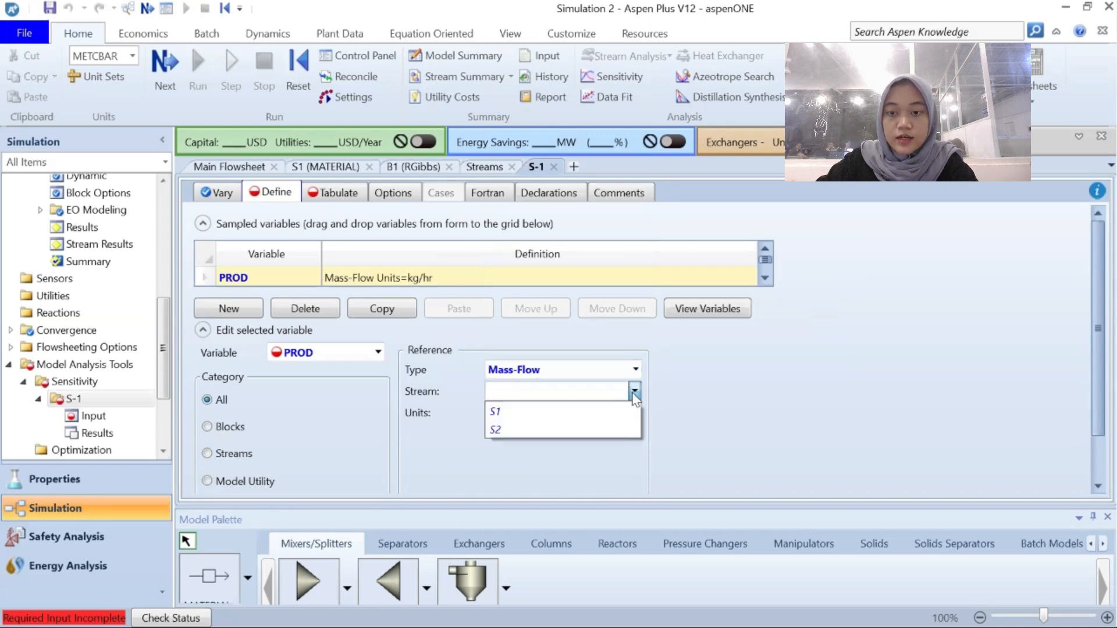
click(591, 427)
click(634, 434)
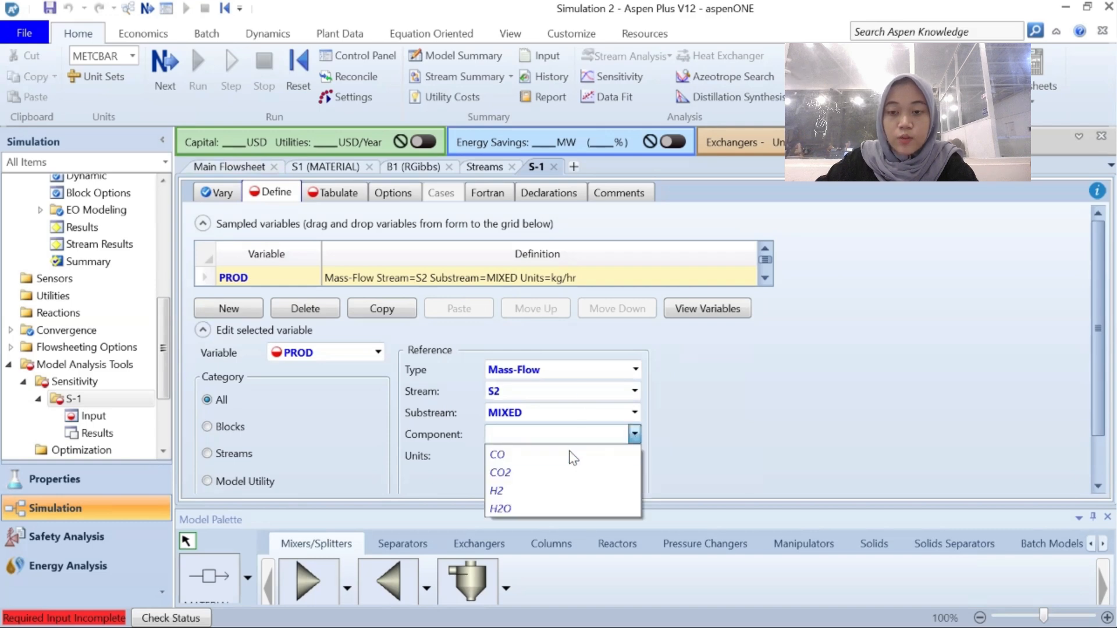
click(567, 480)
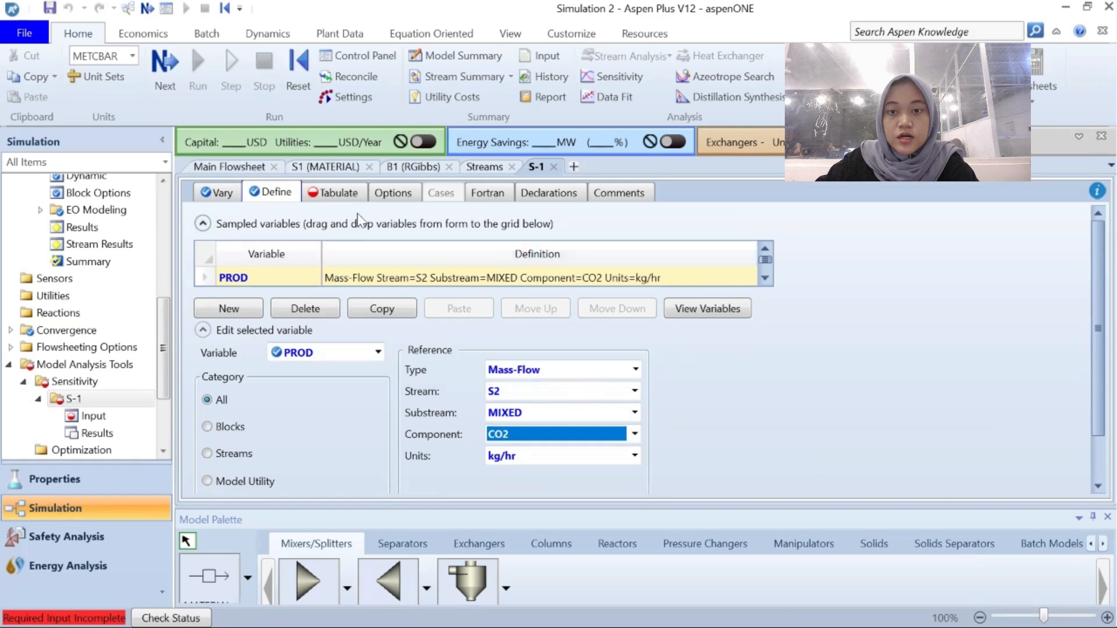
Tabulate PROD in column 1 of sensitivity S-1 and run the simulation.
click(349, 195)
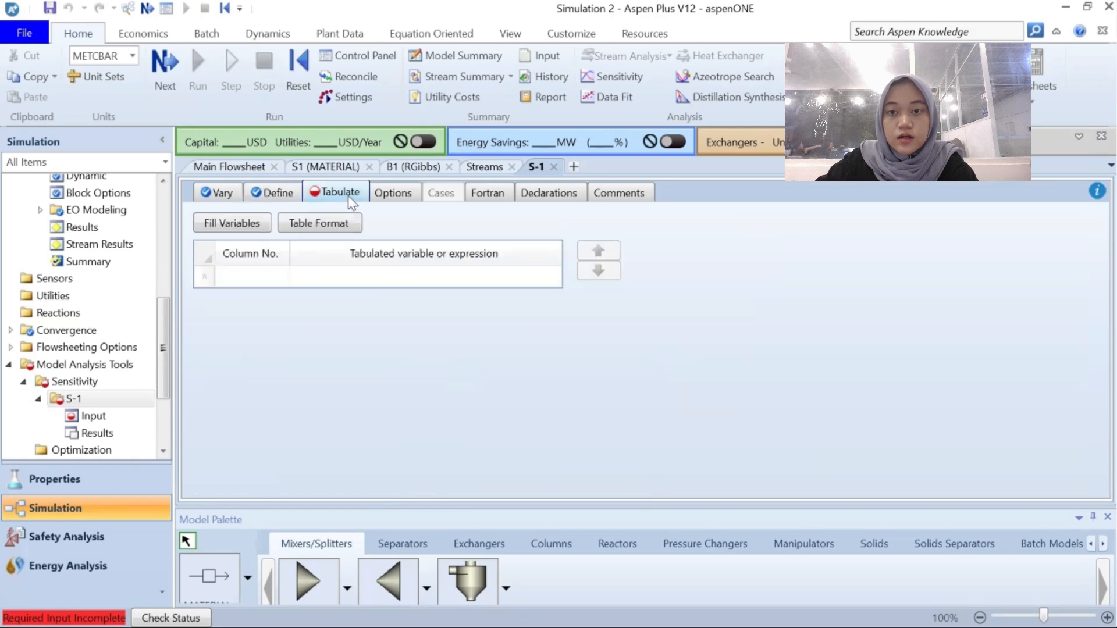
click(256, 276)
text(1)
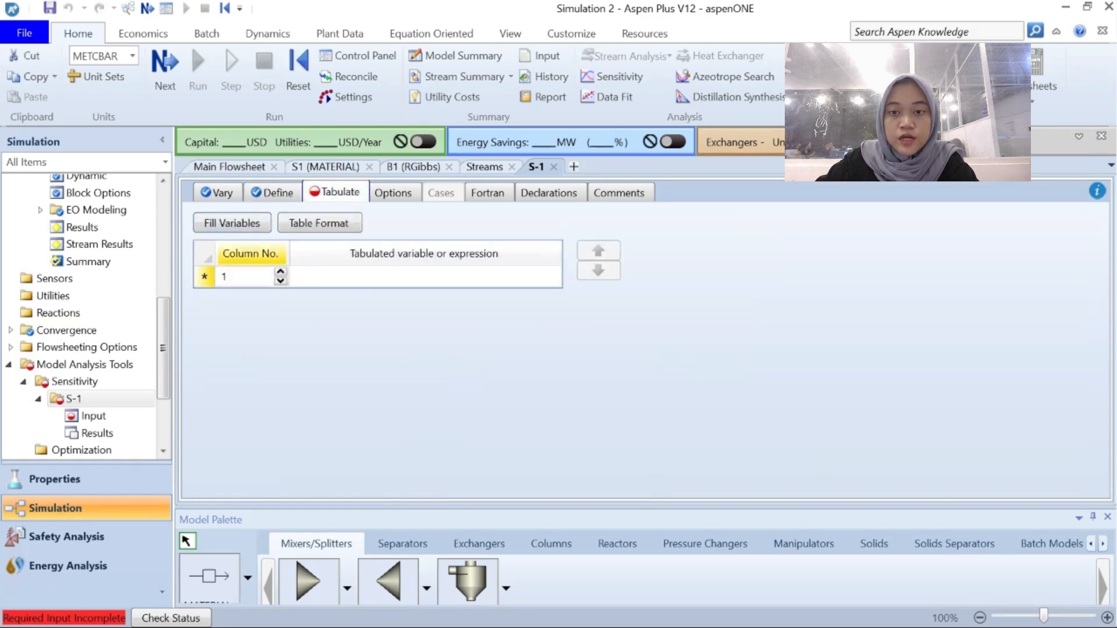
click(339, 279)
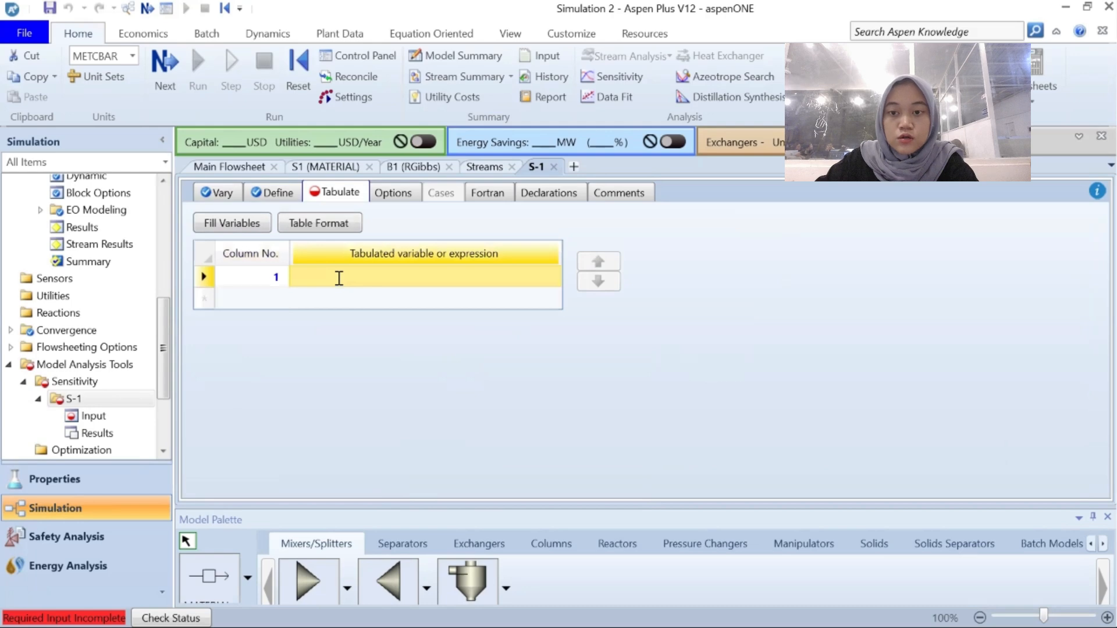
text(PROD)
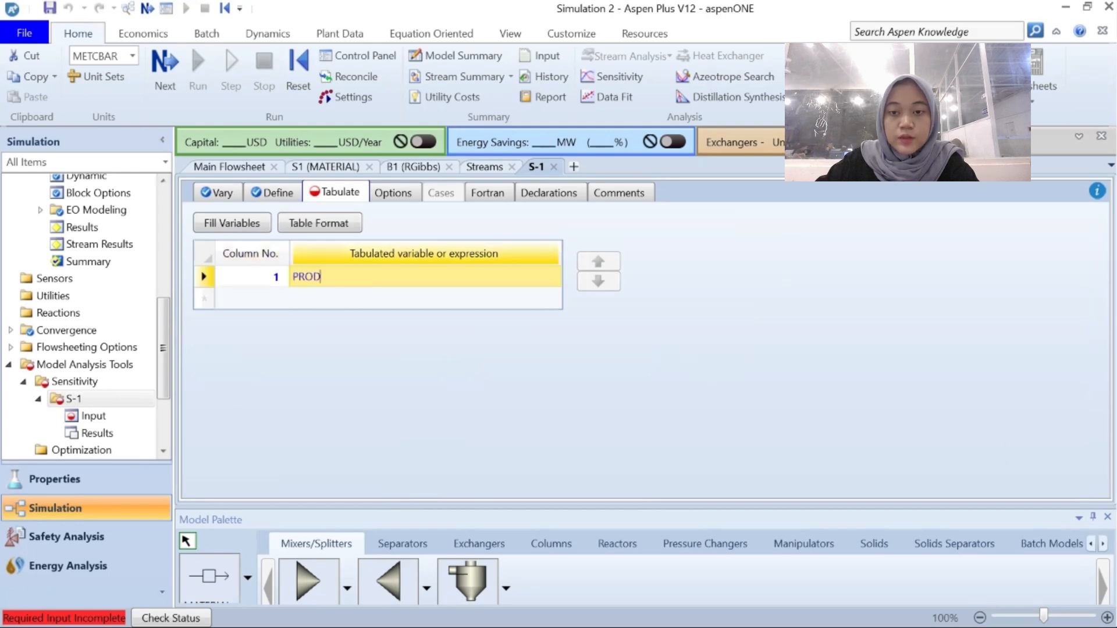
key(Return)
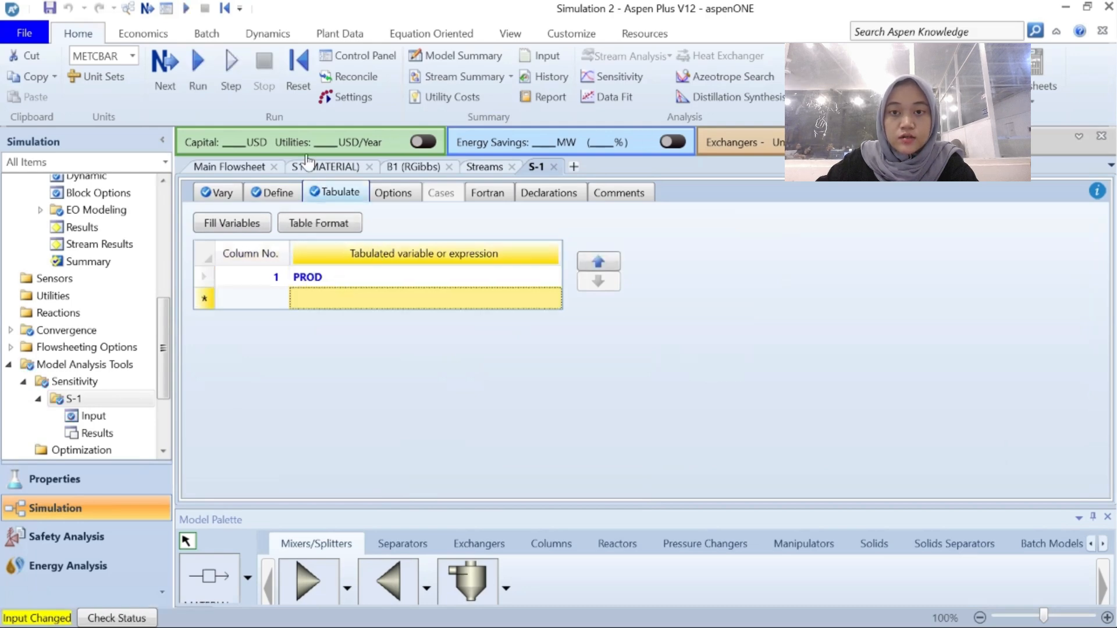
click(198, 85)
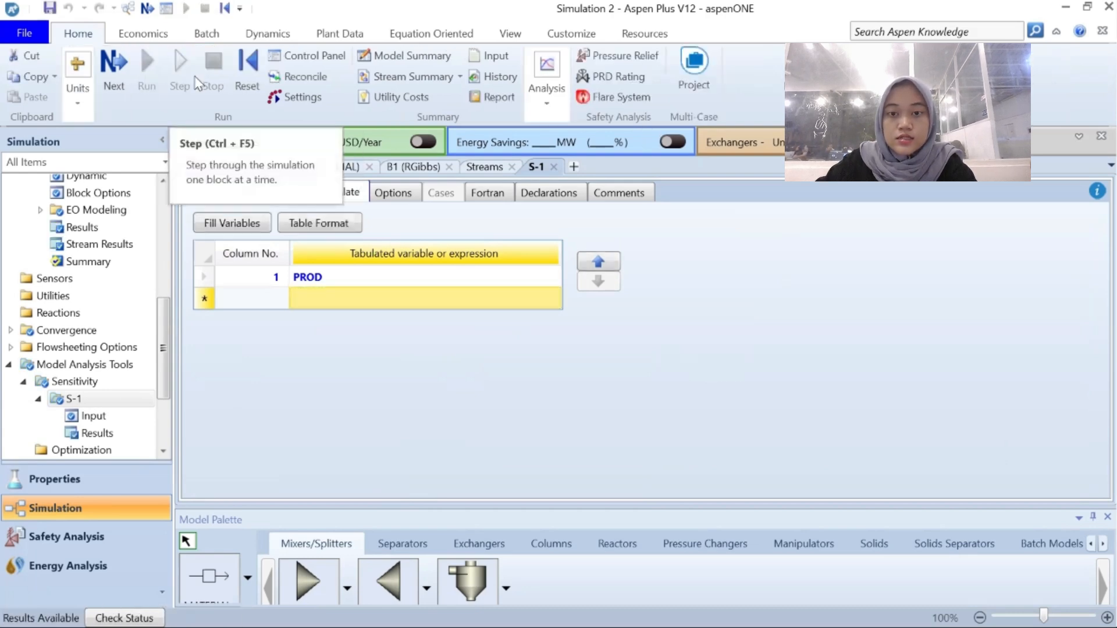
Open the results table of sensitivity S-1.
click(98, 431)
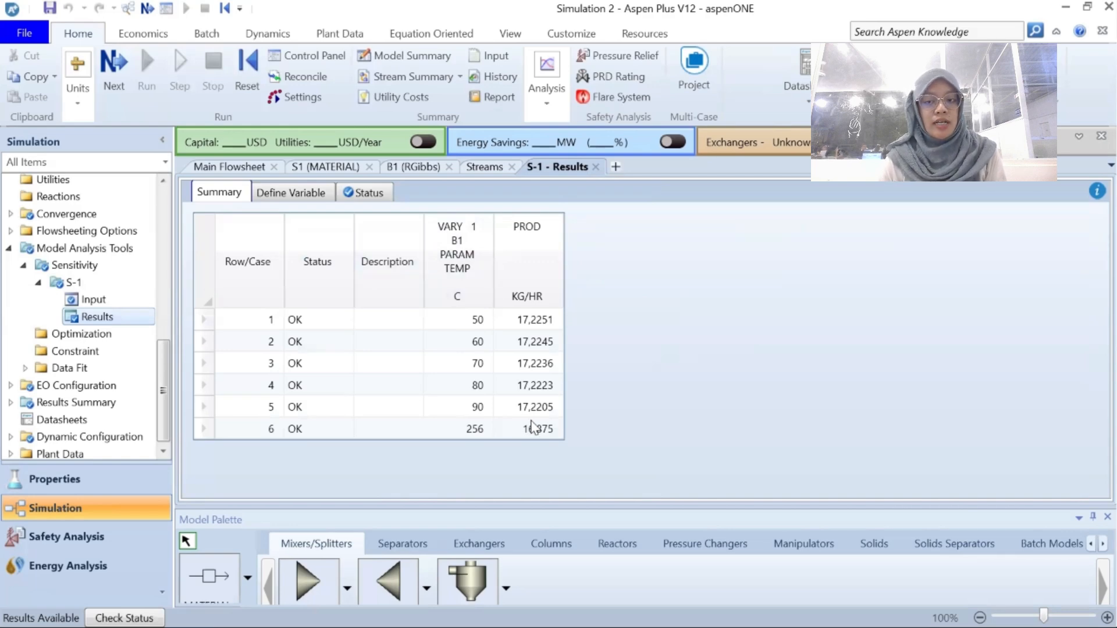
Set the manipulated temperature limits of sensitivity S-1 to a start point of 260 C and an end point of 300 C.
text(2)
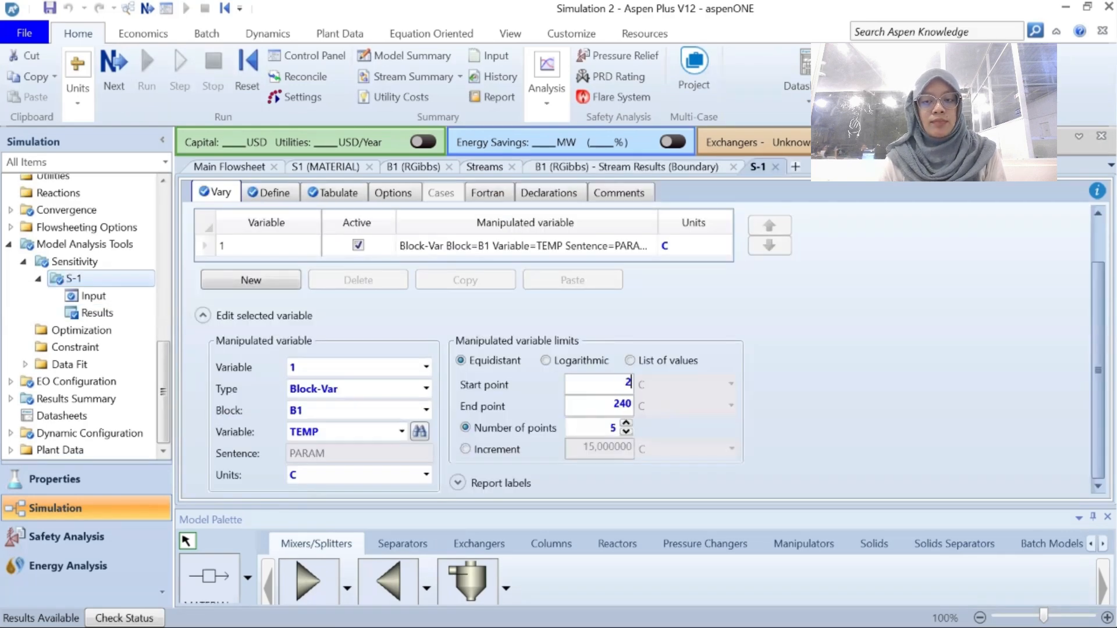
text(60)
key(Return)
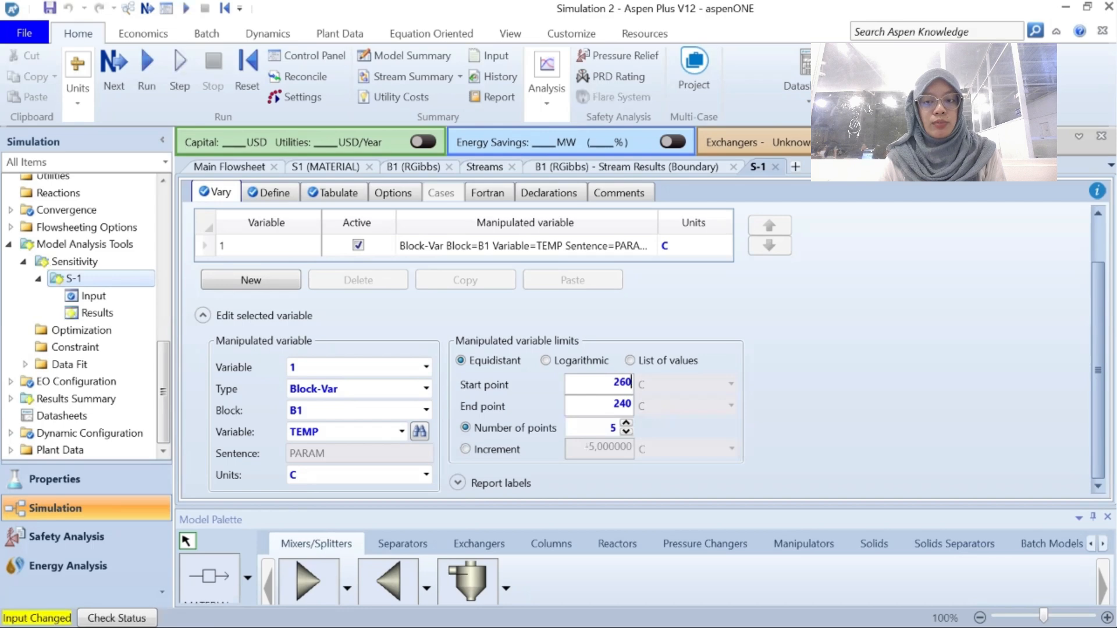
click(629, 400)
key(BackSpace)
key(BackSpace)
key(BackSpace)
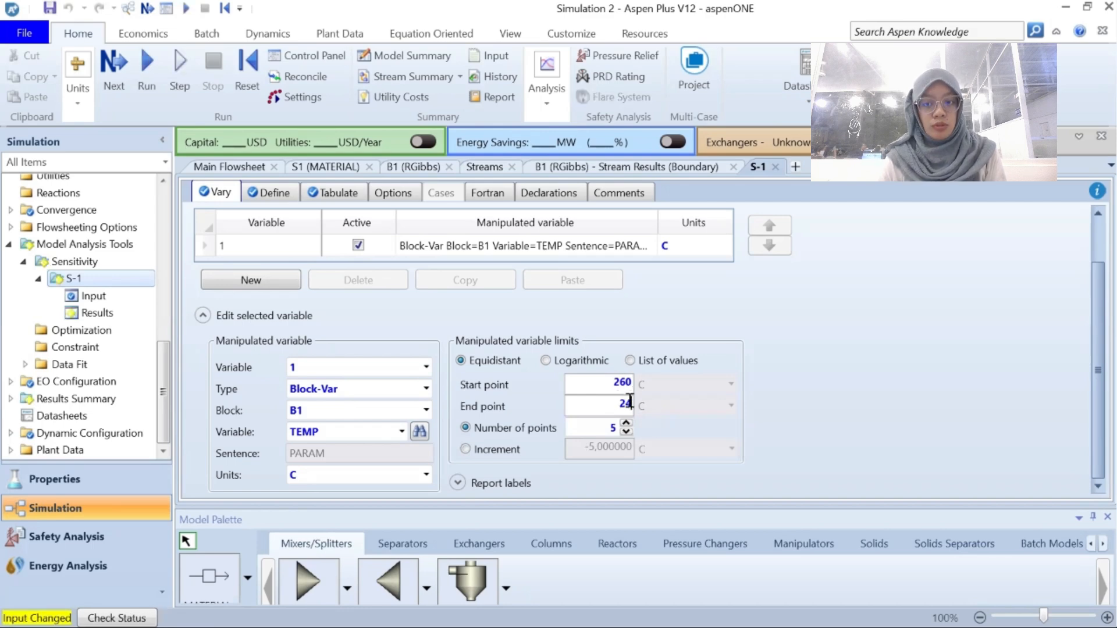
text(3)
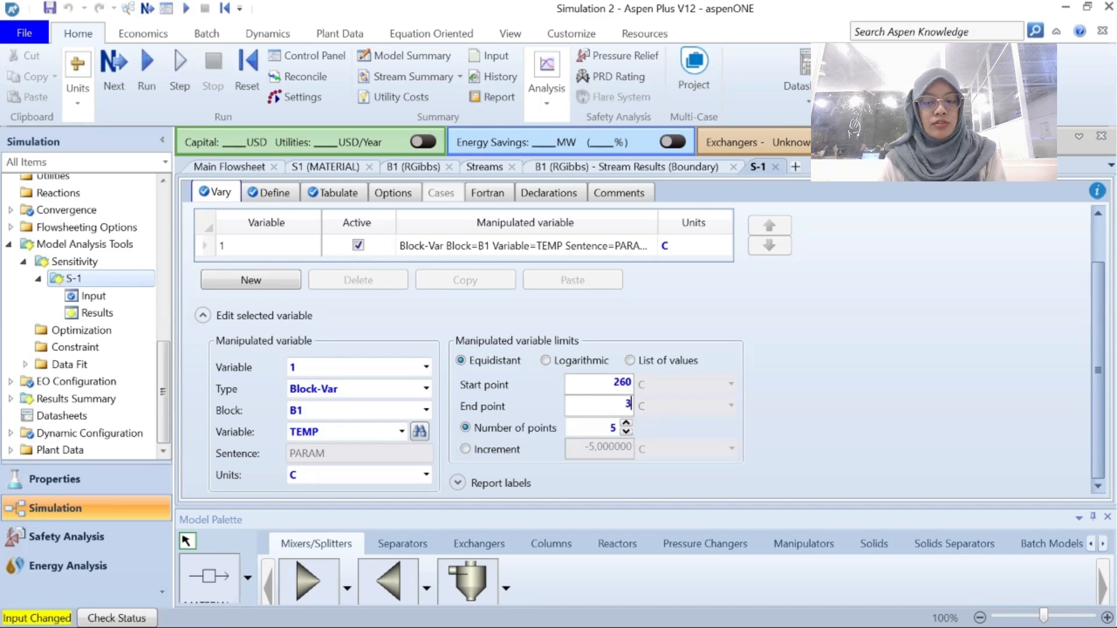
text(10)
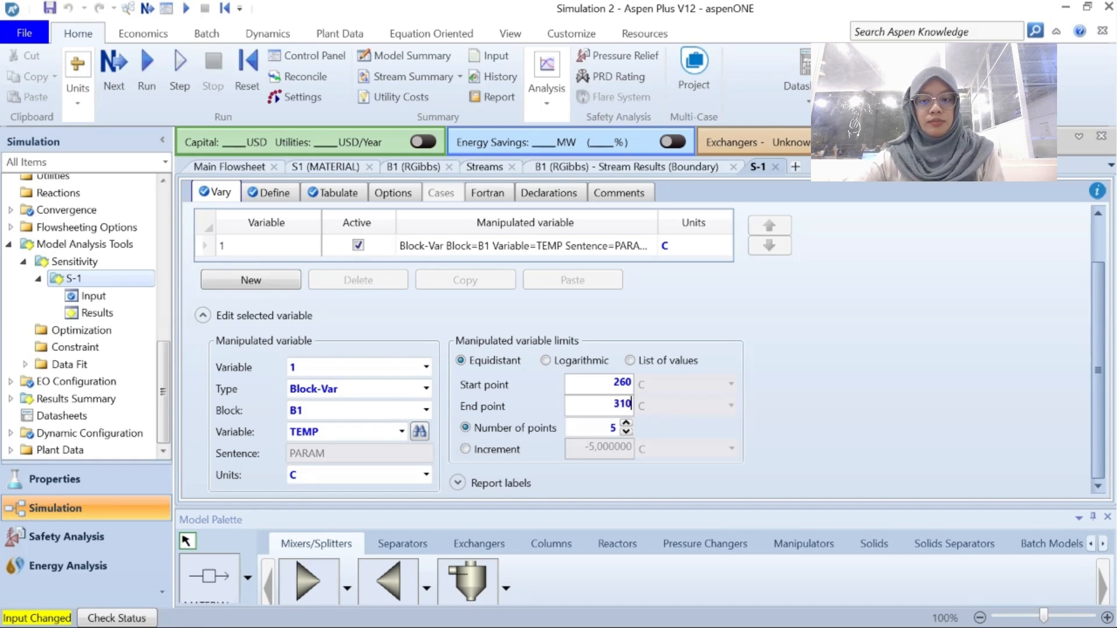
click(630, 405)
key(BackSpace)
key(BackSpace)
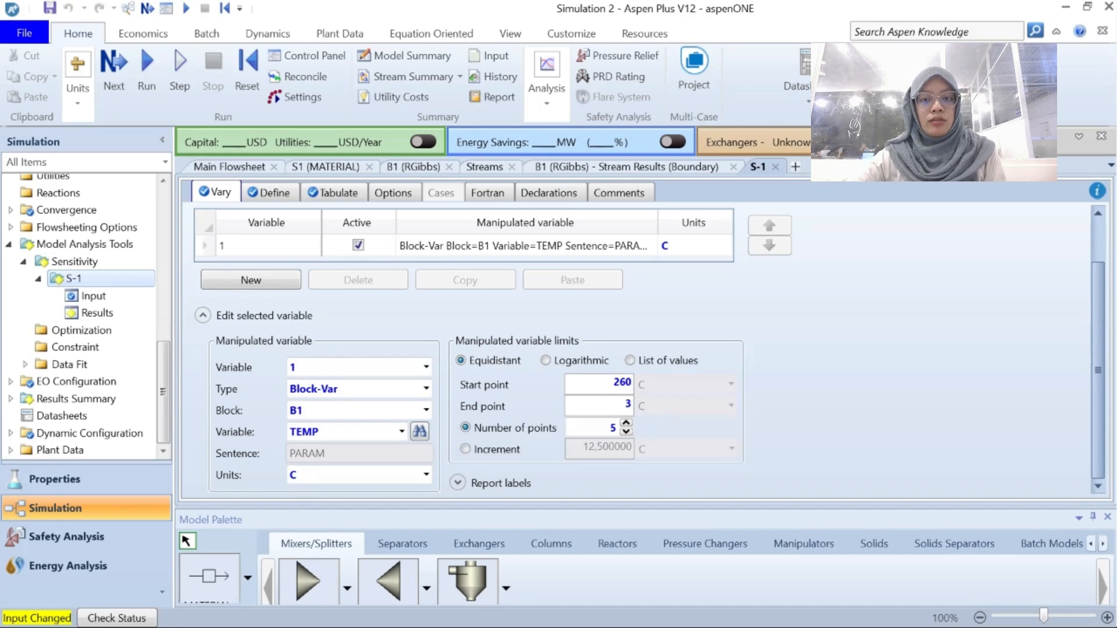
text(00)
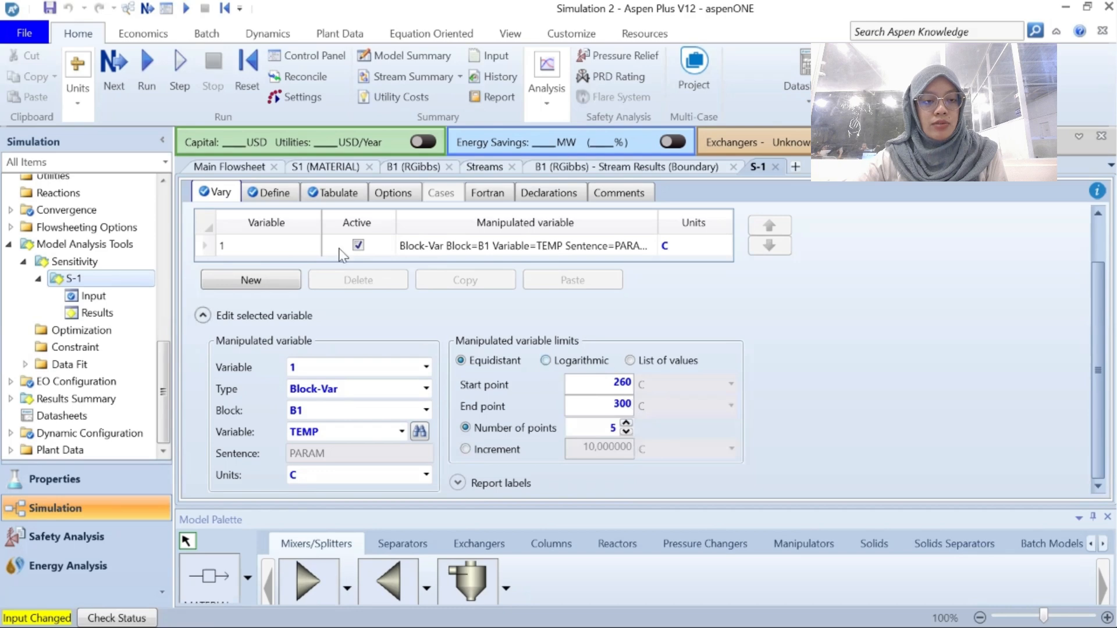
Run the simulation with the new temperature range and open the results of sensitivity S-1.
click(294, 193)
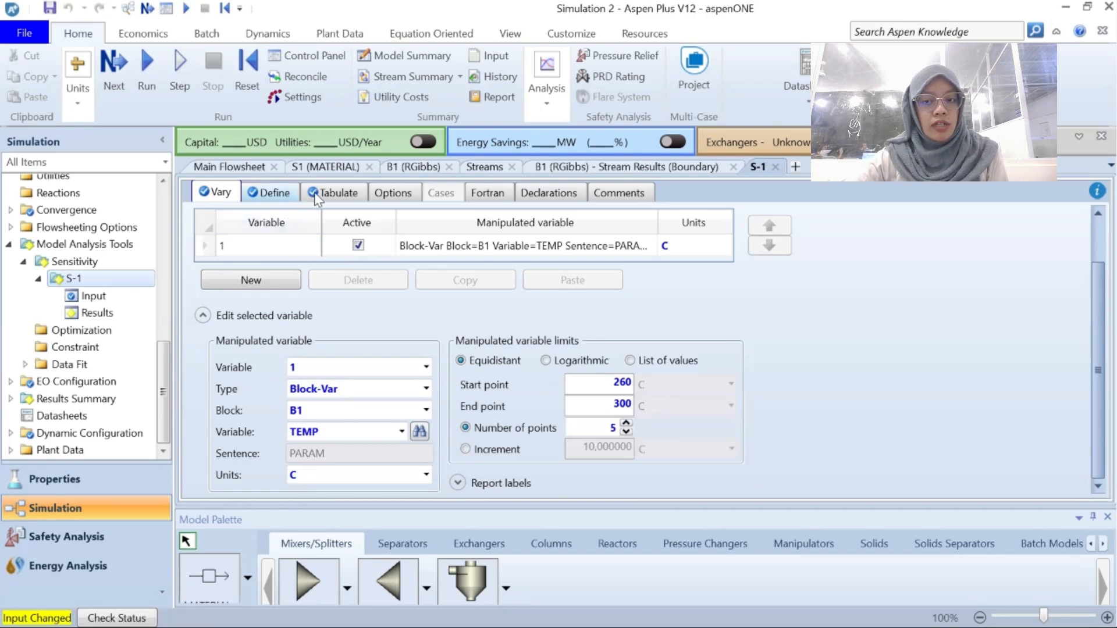
click(330, 196)
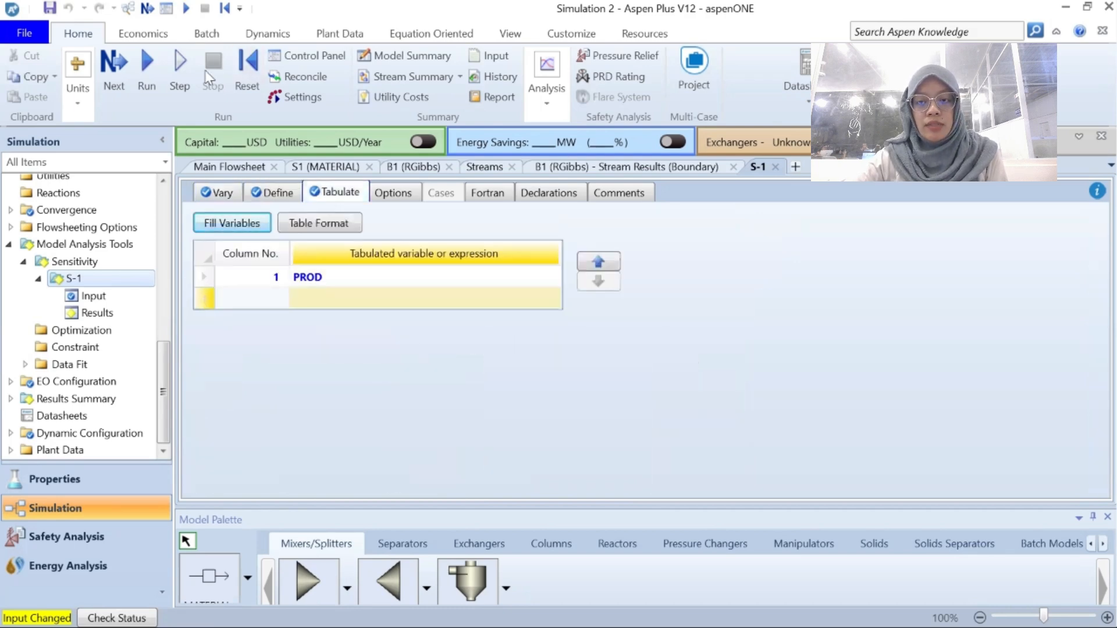
click(142, 76)
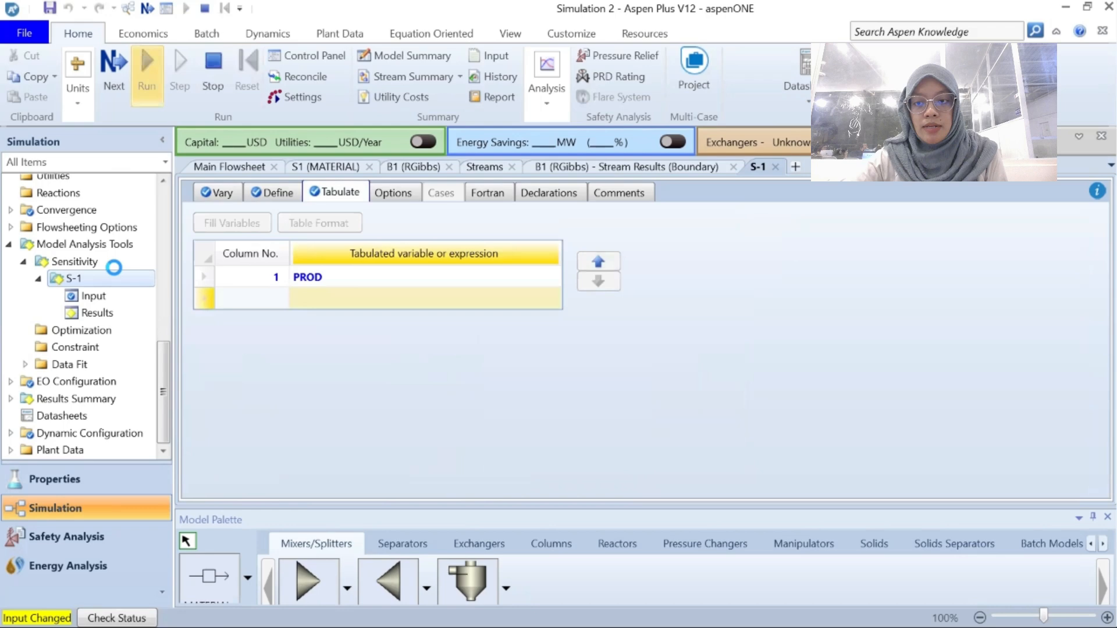
click(109, 313)
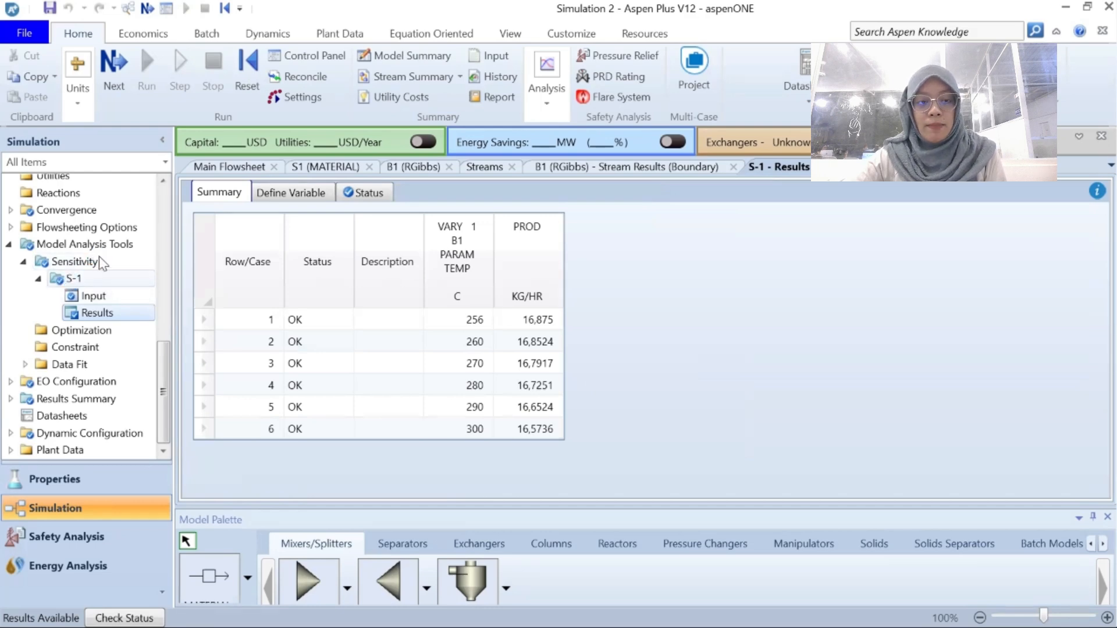
Create a second sampled variable named Q in the definitions of sensitivity S-1.
click(272, 195)
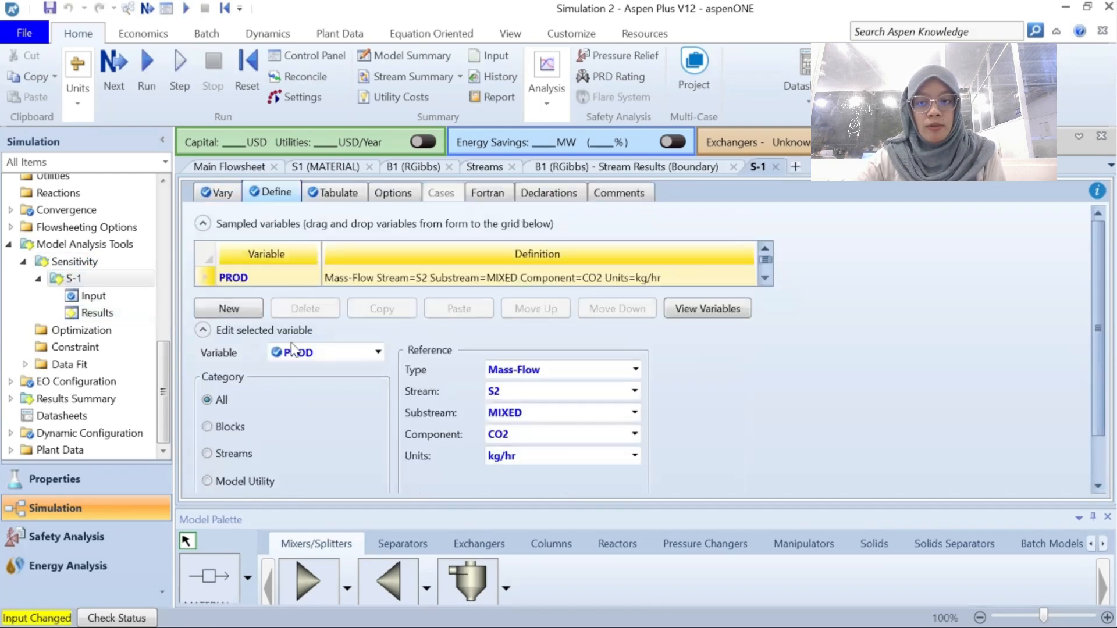
click(242, 314)
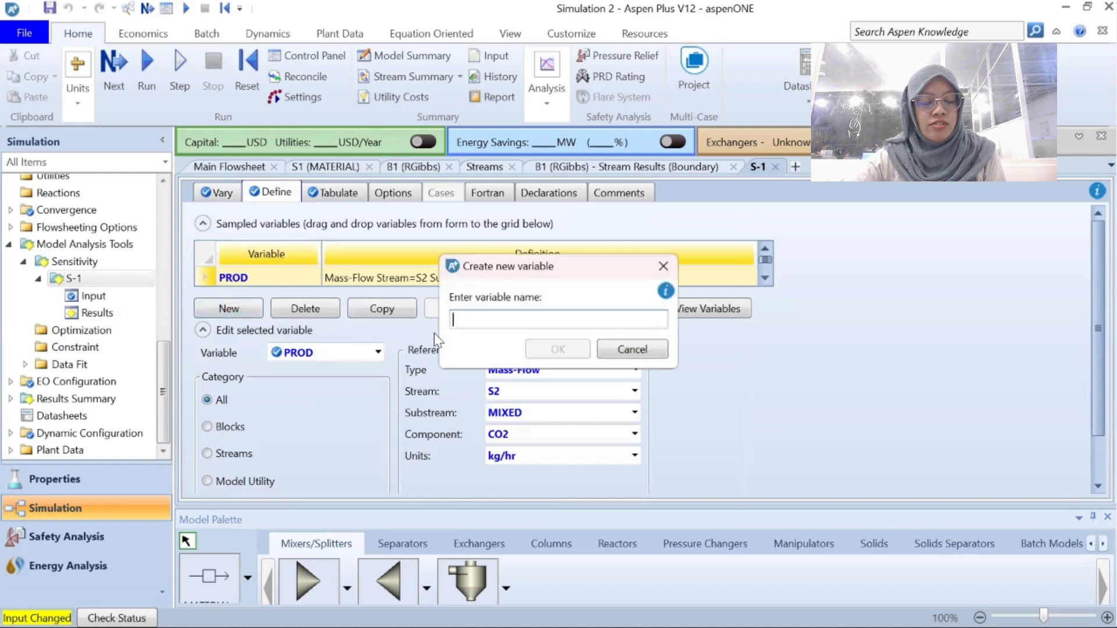
text(Q)
key(Return)
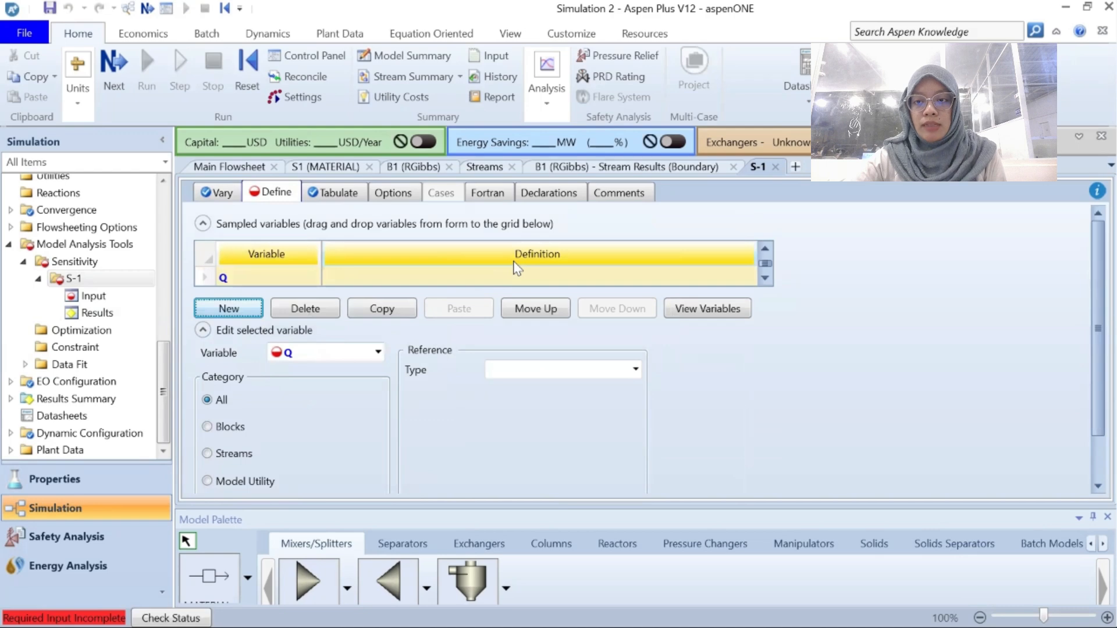
Define Q as the Mass-Flow of component CO2 in stream S2.
click(634, 369)
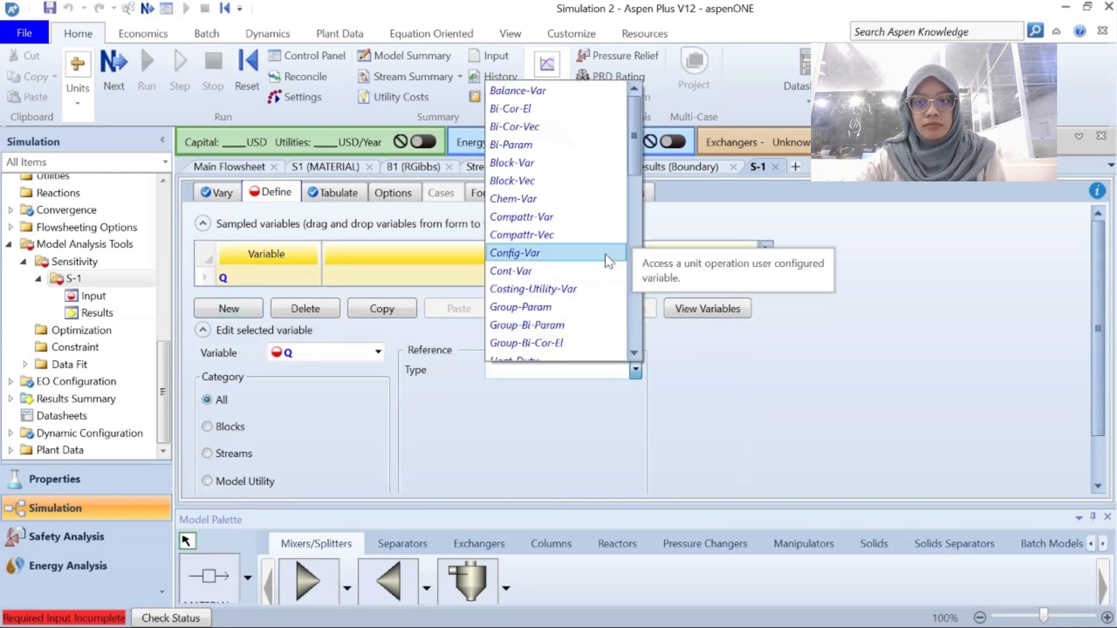
drag(639, 164, 644, 233)
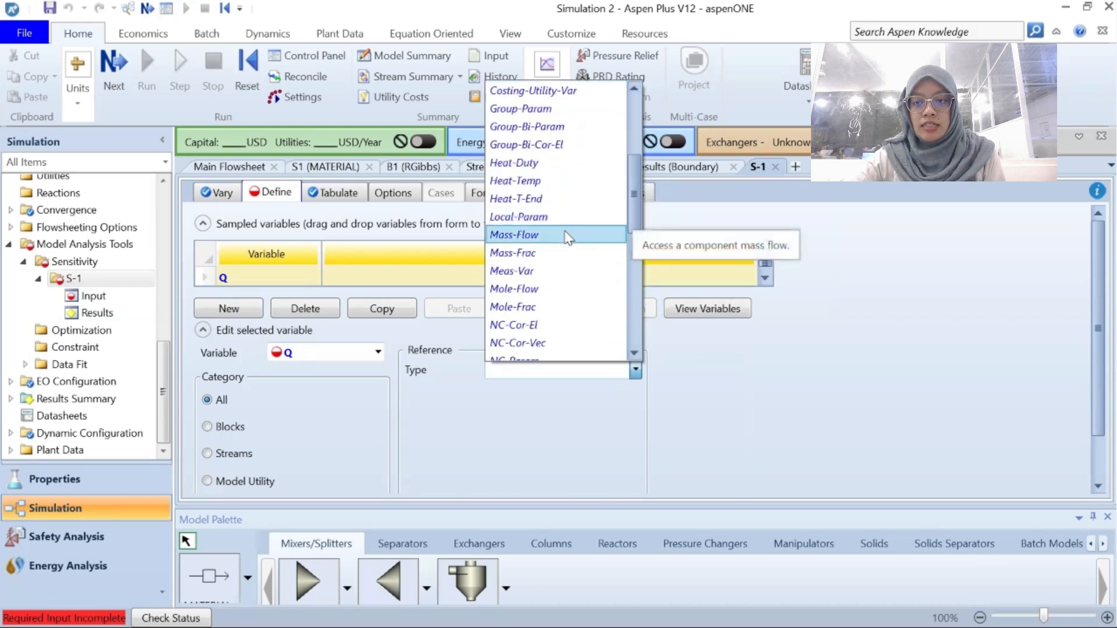
click(567, 236)
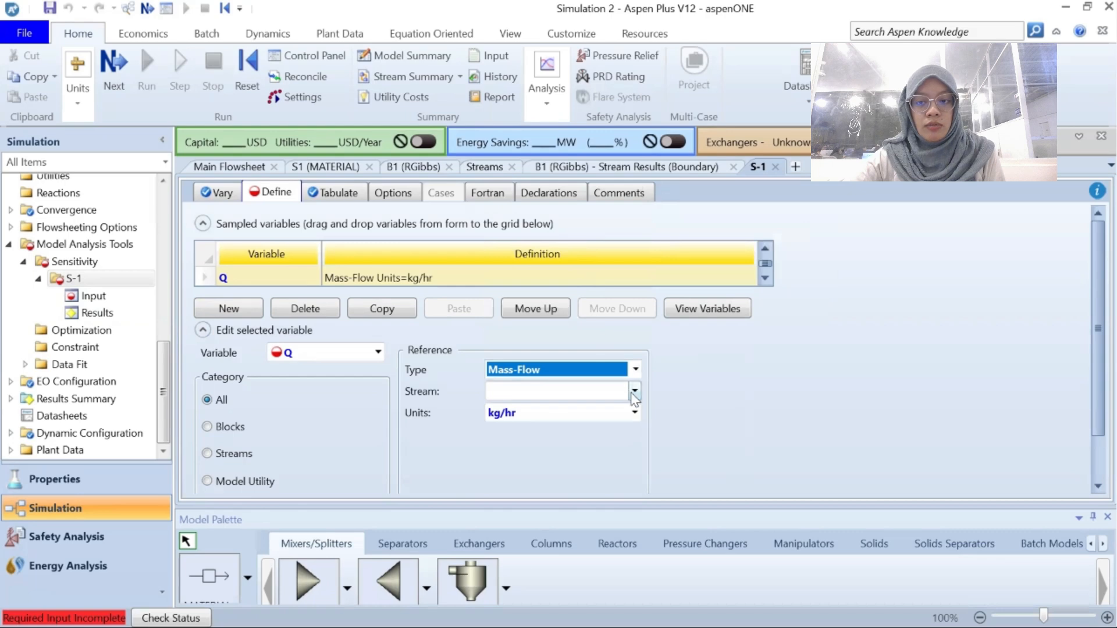
click(634, 391)
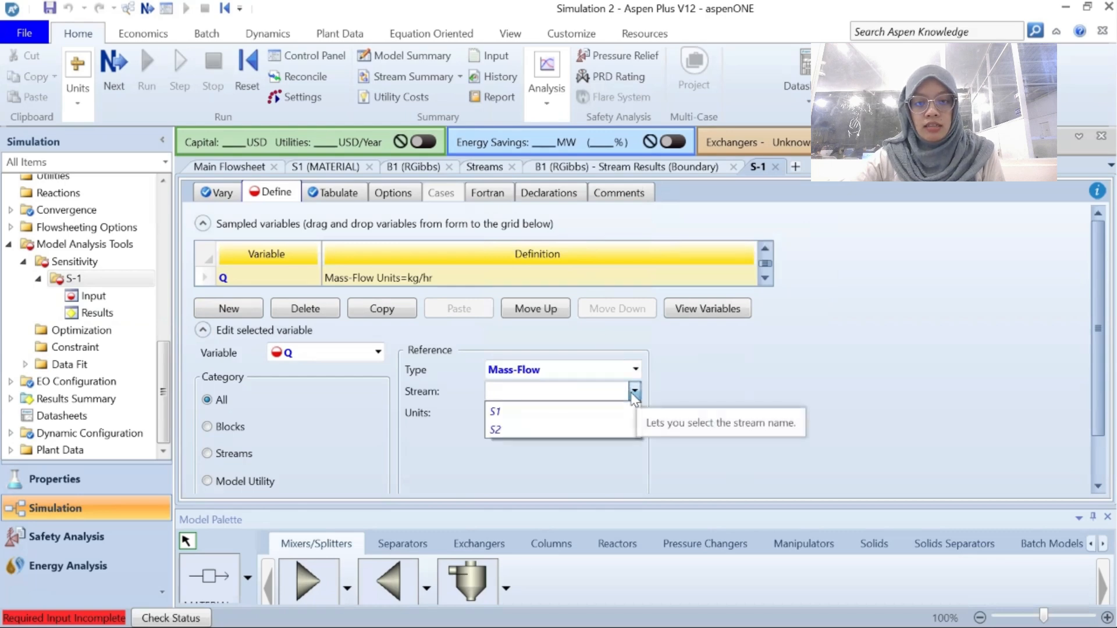
click(631, 429)
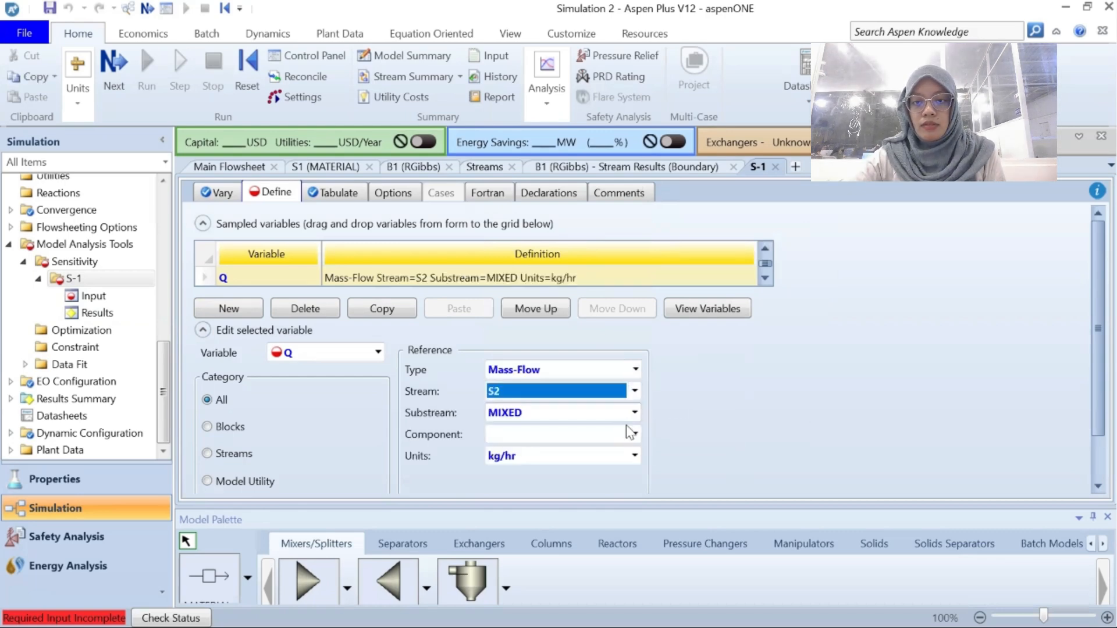
click(635, 435)
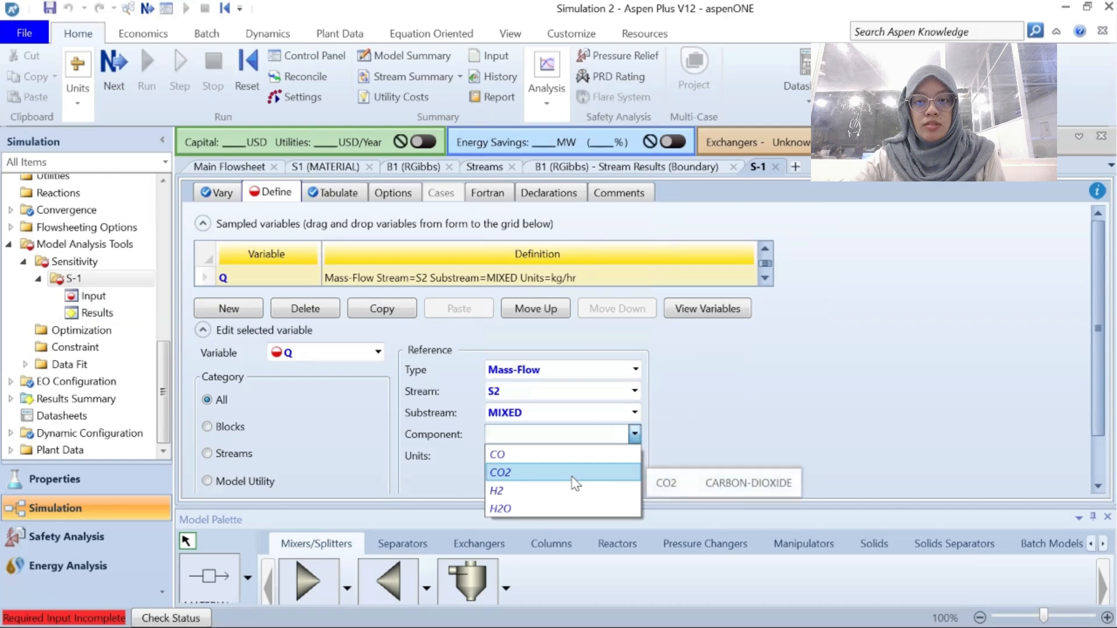
click(573, 471)
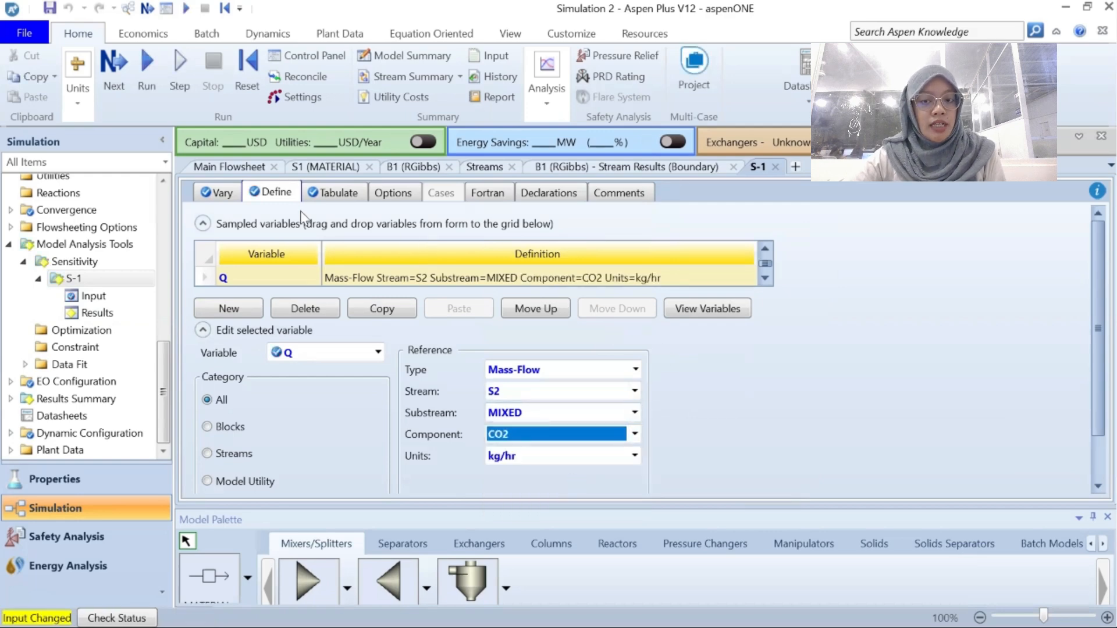
Tabulate variable Q in column 2 of sensitivity S-1.
click(333, 193)
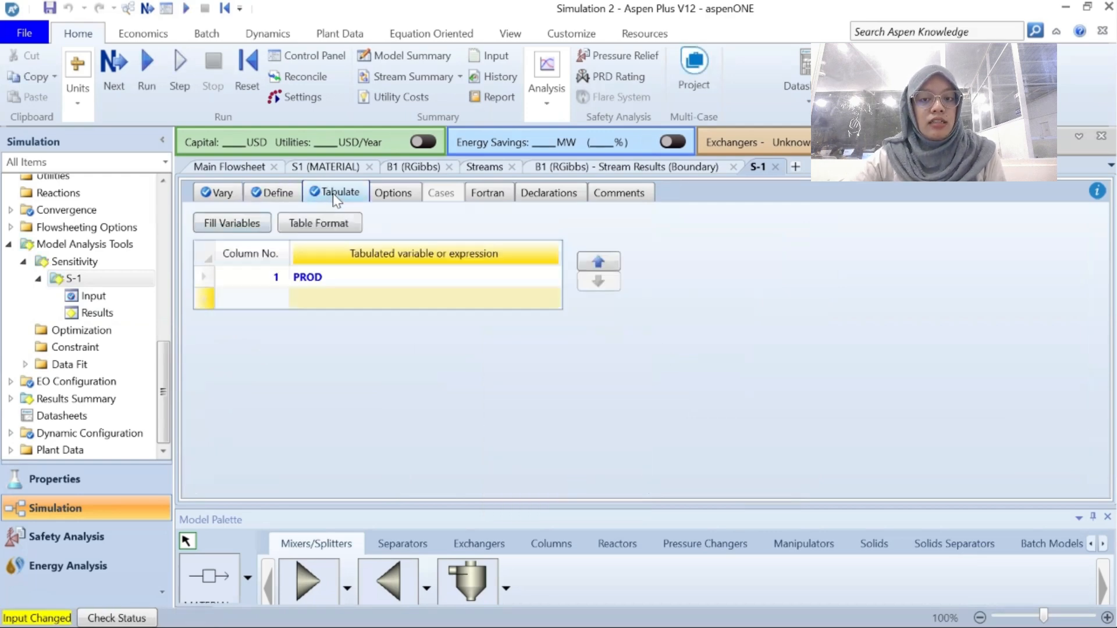
click(266, 300)
click(282, 294)
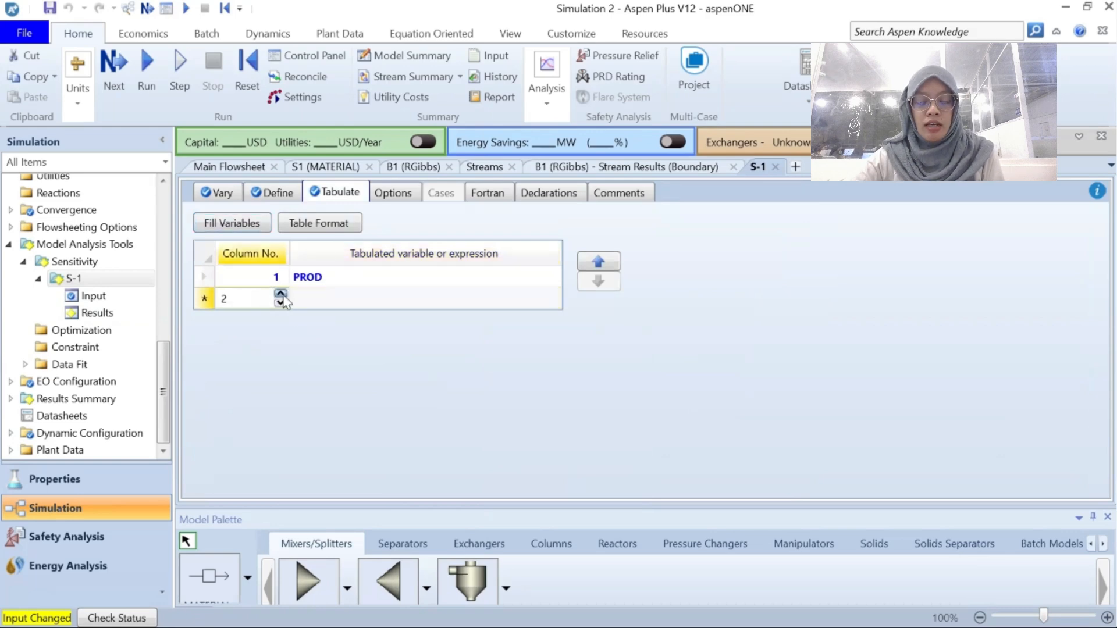
click(336, 298)
text(Q)
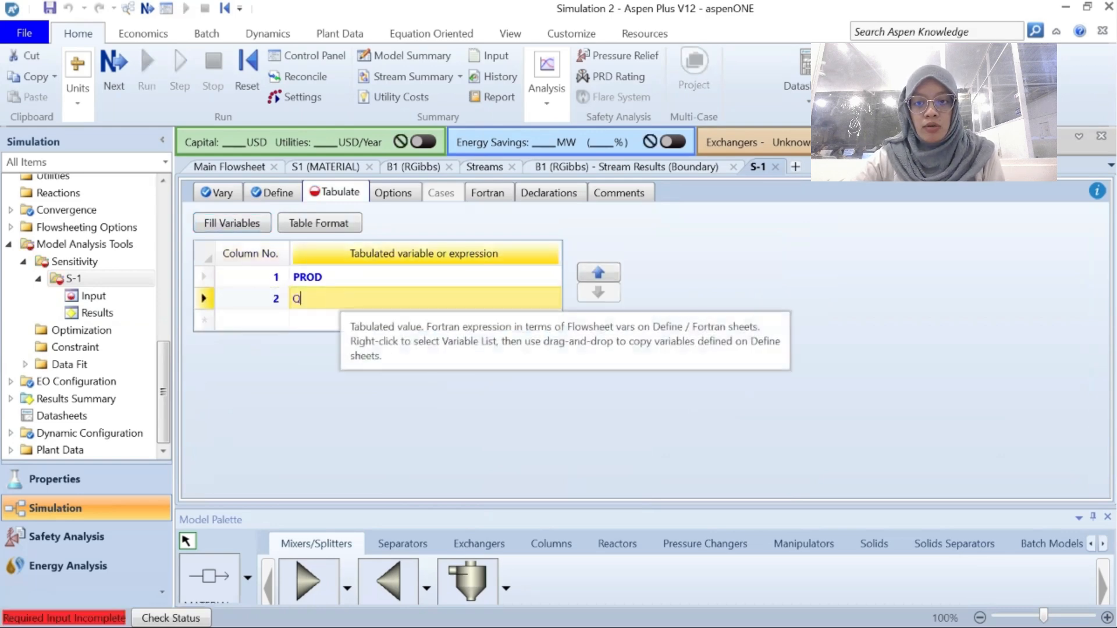
key(Return)
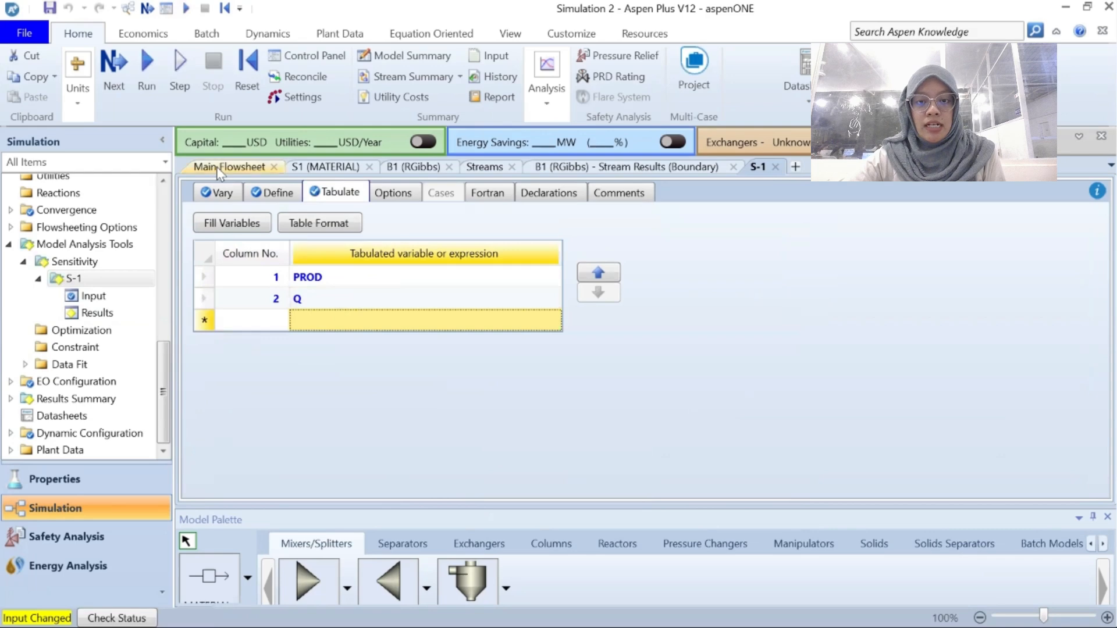
Rerun the simulation with both tabulated variables and open the S-1 sensitivity results.
click(147, 82)
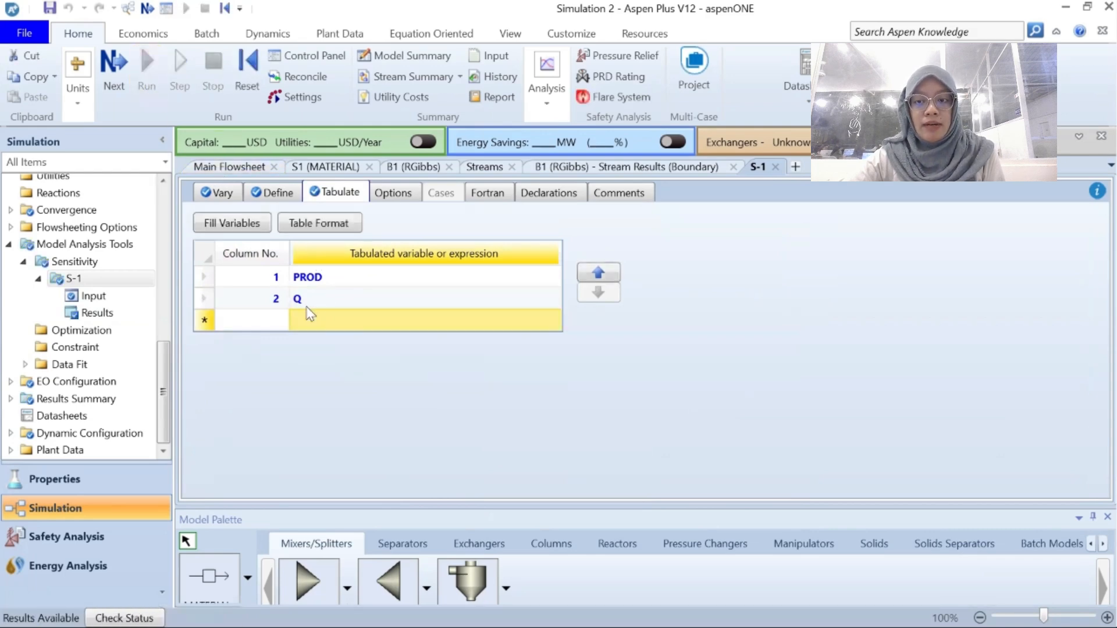
click(108, 314)
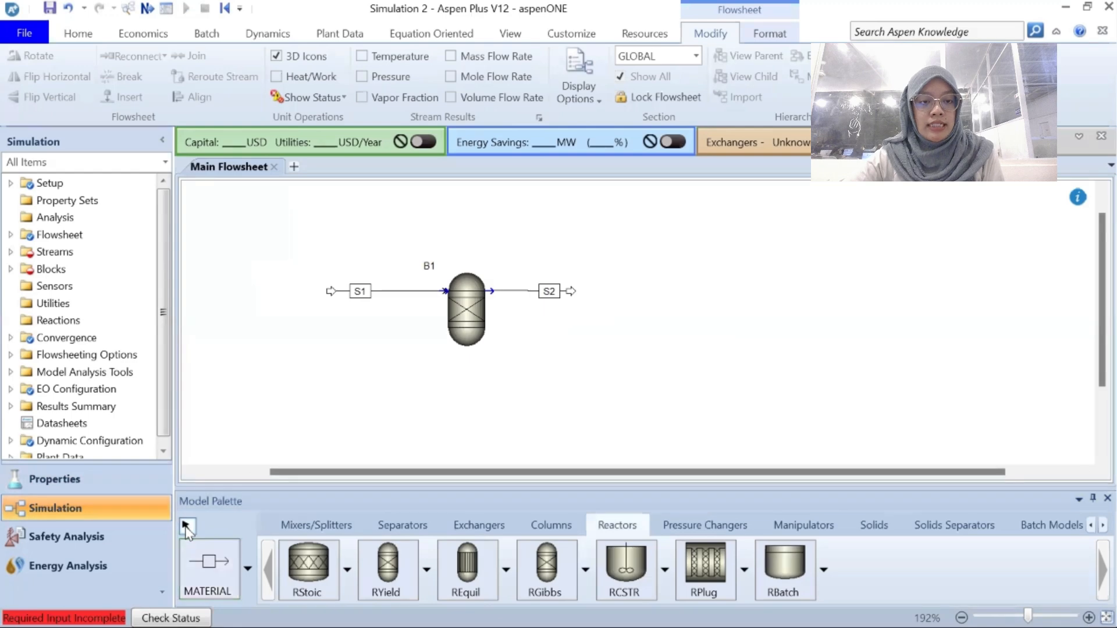
Select feed stream S1 on the main flowsheet.
click(371, 291)
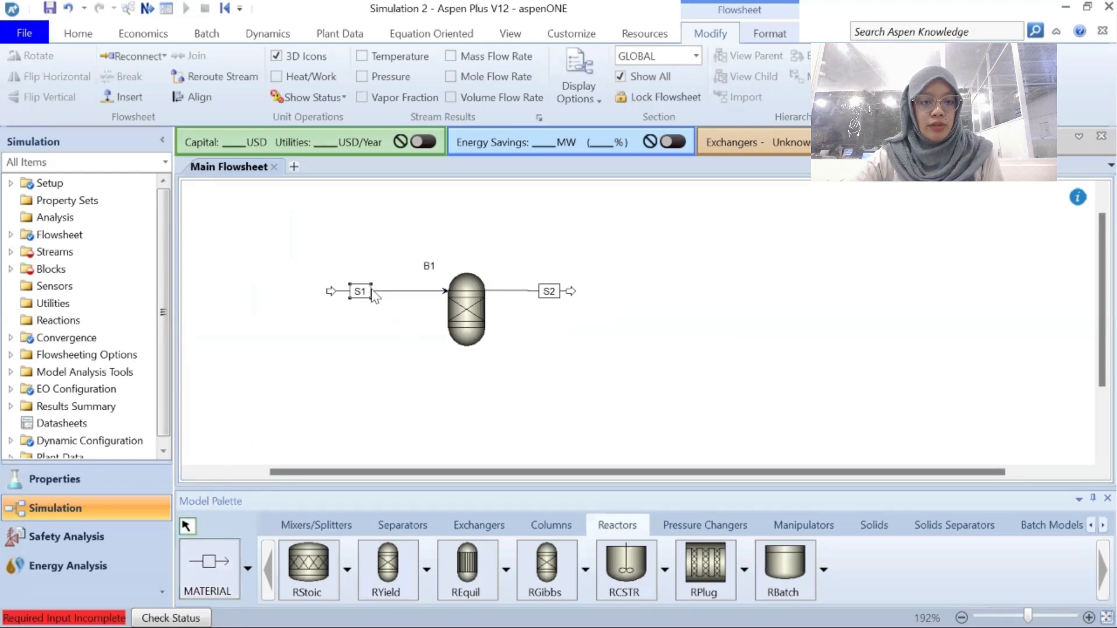